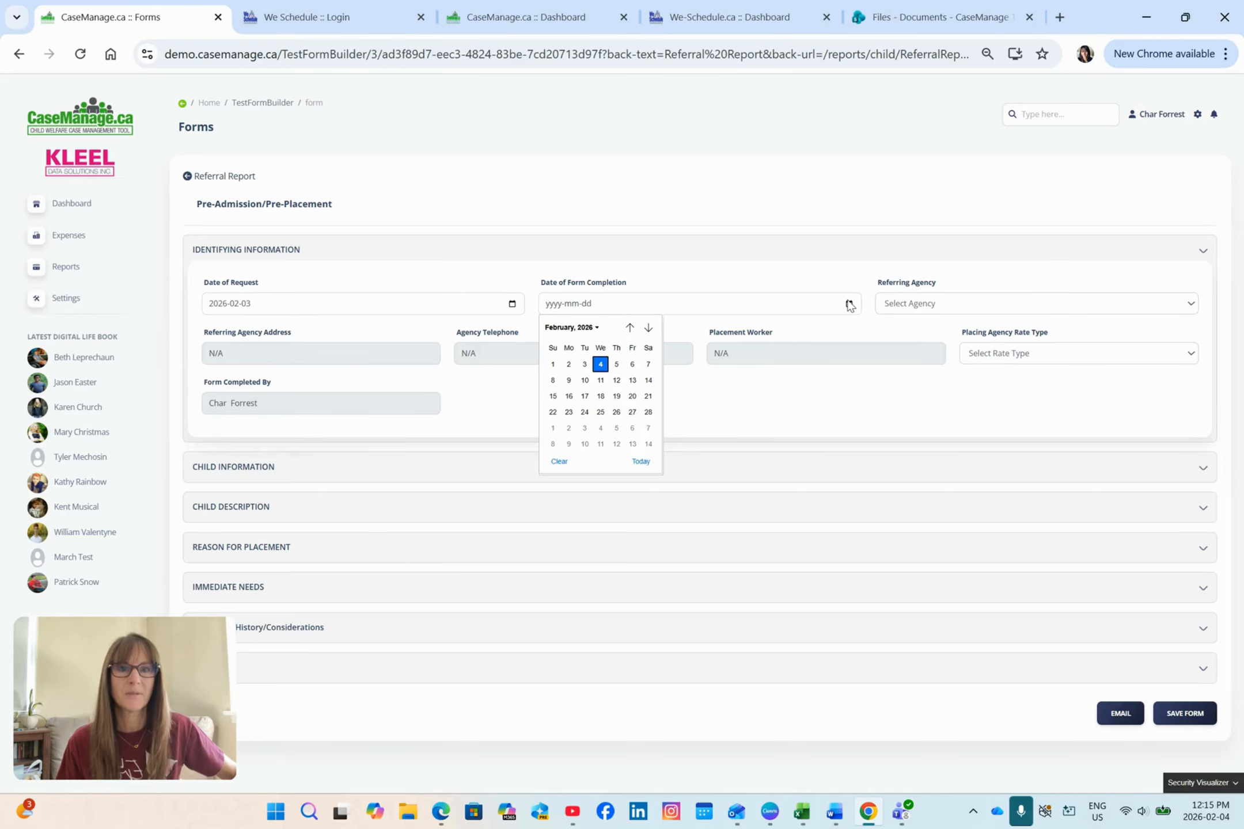
# Step: Set the Date of Form Completion to today, 2026-02-04, and choose Big City Agency as the referring agency
pyautogui.click(638, 462)
pyautogui.click(1040, 305)
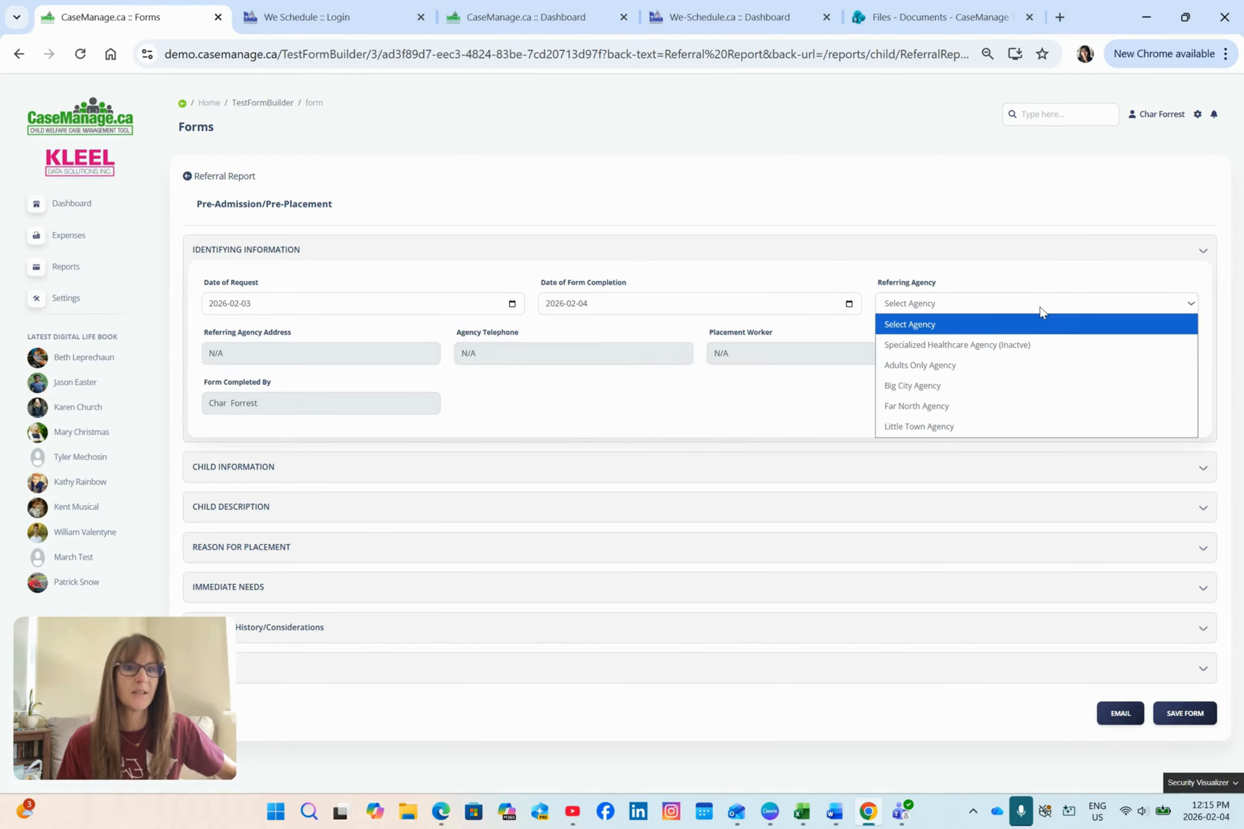
pyautogui.click(936, 386)
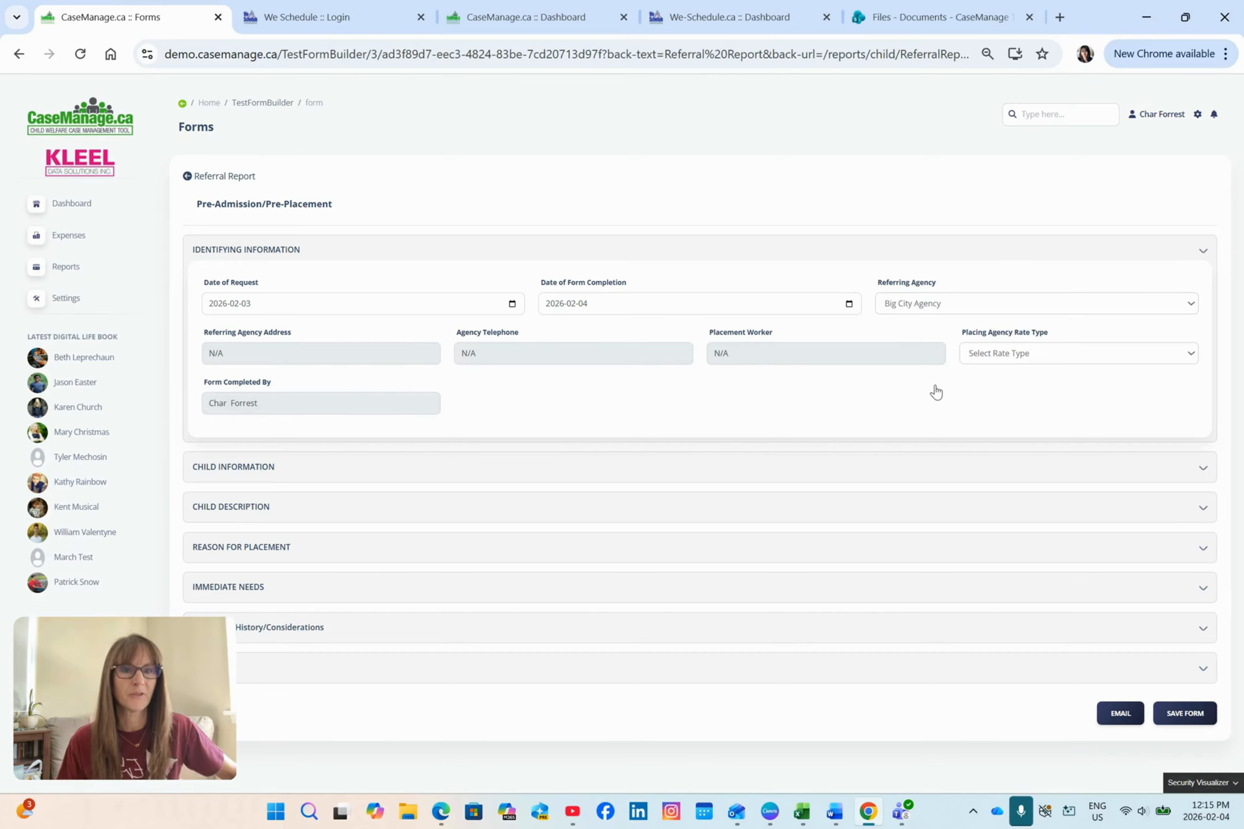
# Step: Select the agency's placement worker and set the Placing Agency Rate Type to Per Diem Rate
pyautogui.click(854, 357)
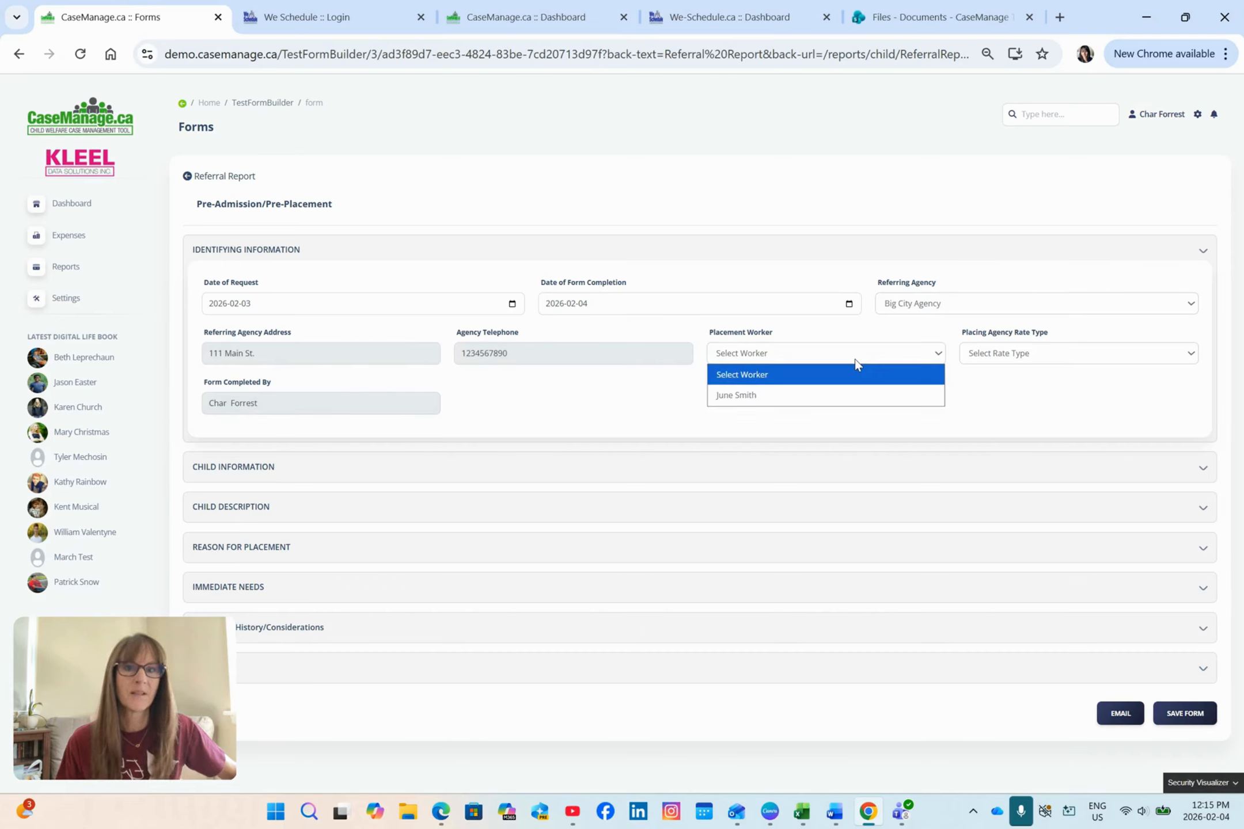
pyautogui.click(820, 396)
pyautogui.click(1062, 352)
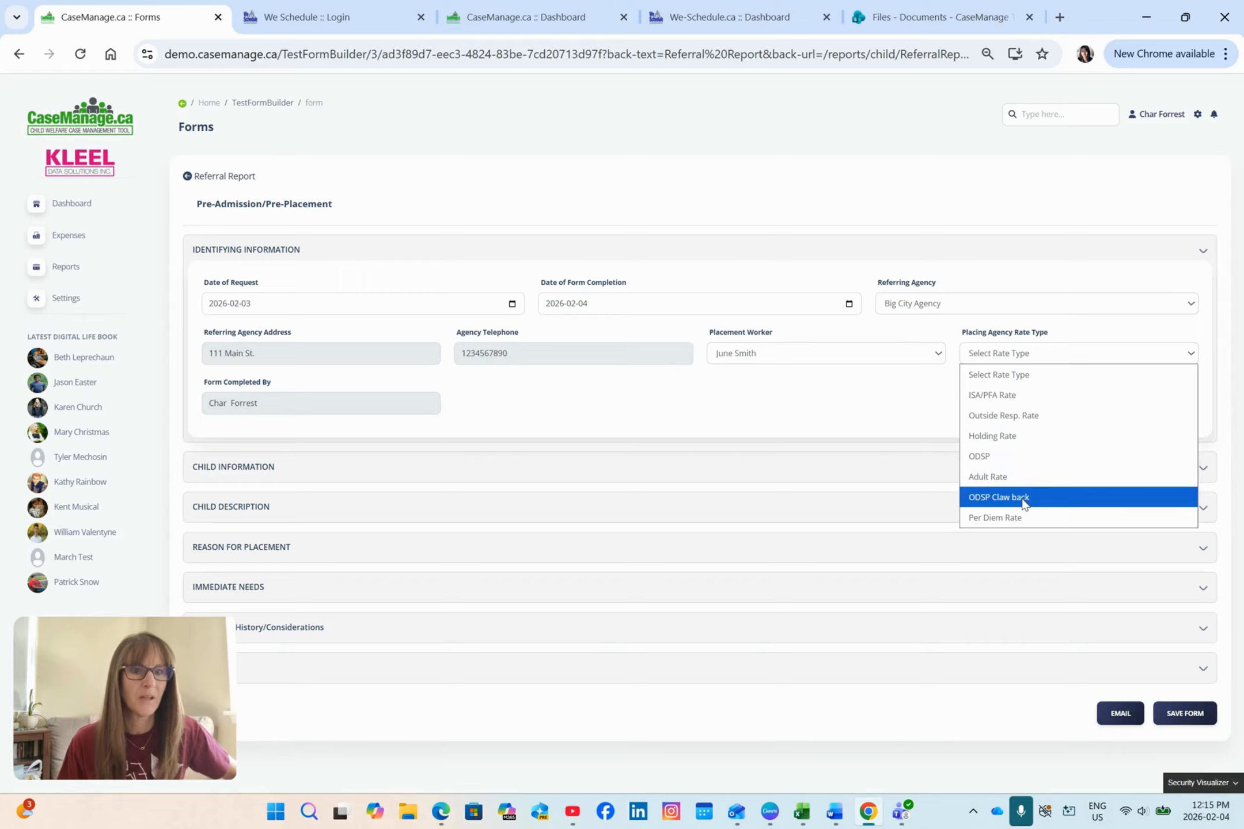
pyautogui.click(1023, 505)
pyautogui.click(1056, 359)
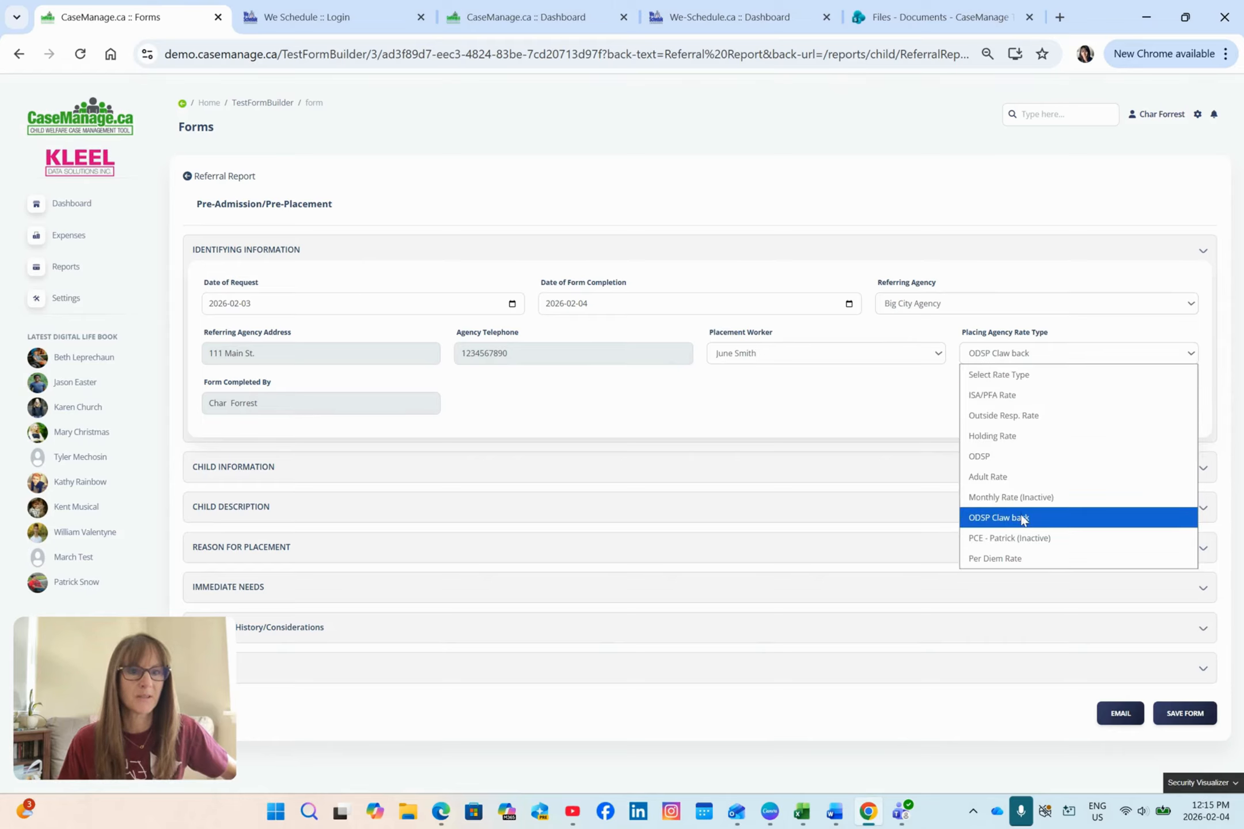
pyautogui.click(1023, 557)
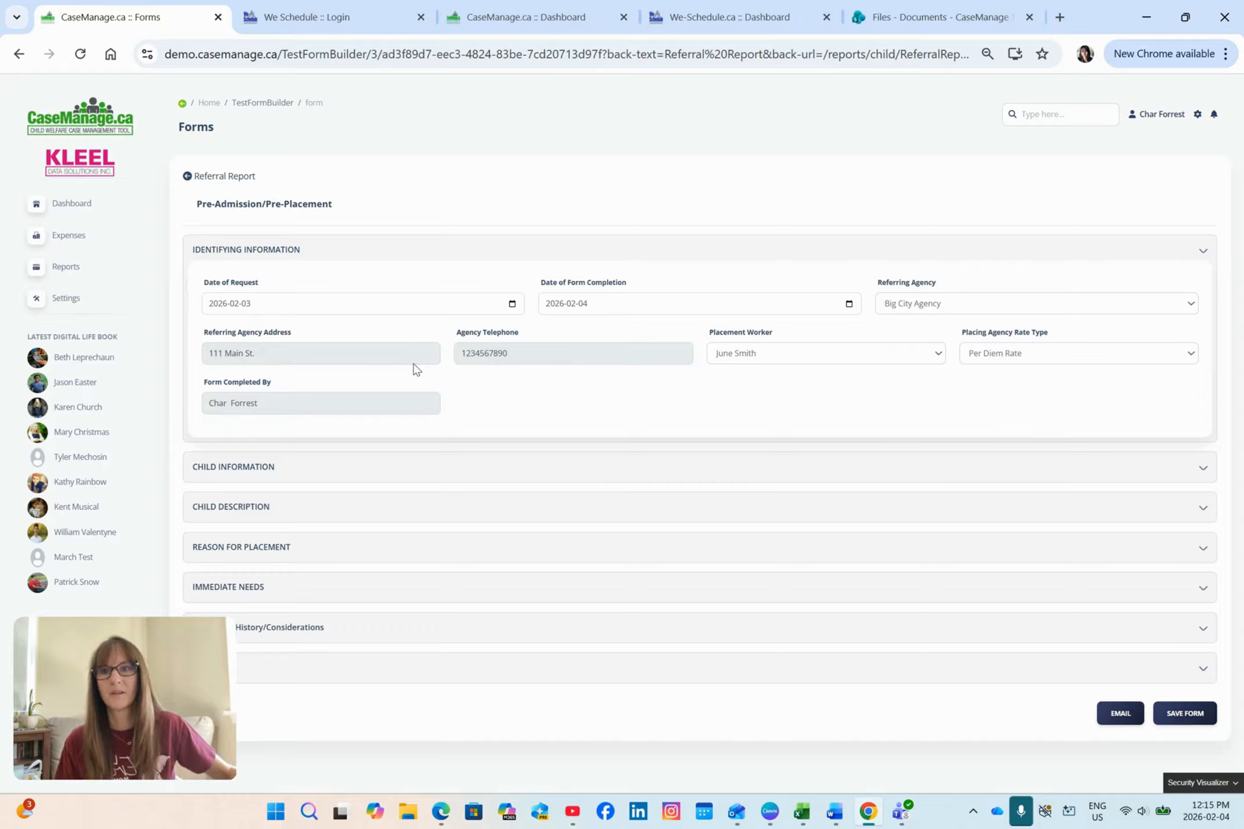
# Step: Expand the Child Information section and enter the child's full name
pyautogui.click(1203, 474)
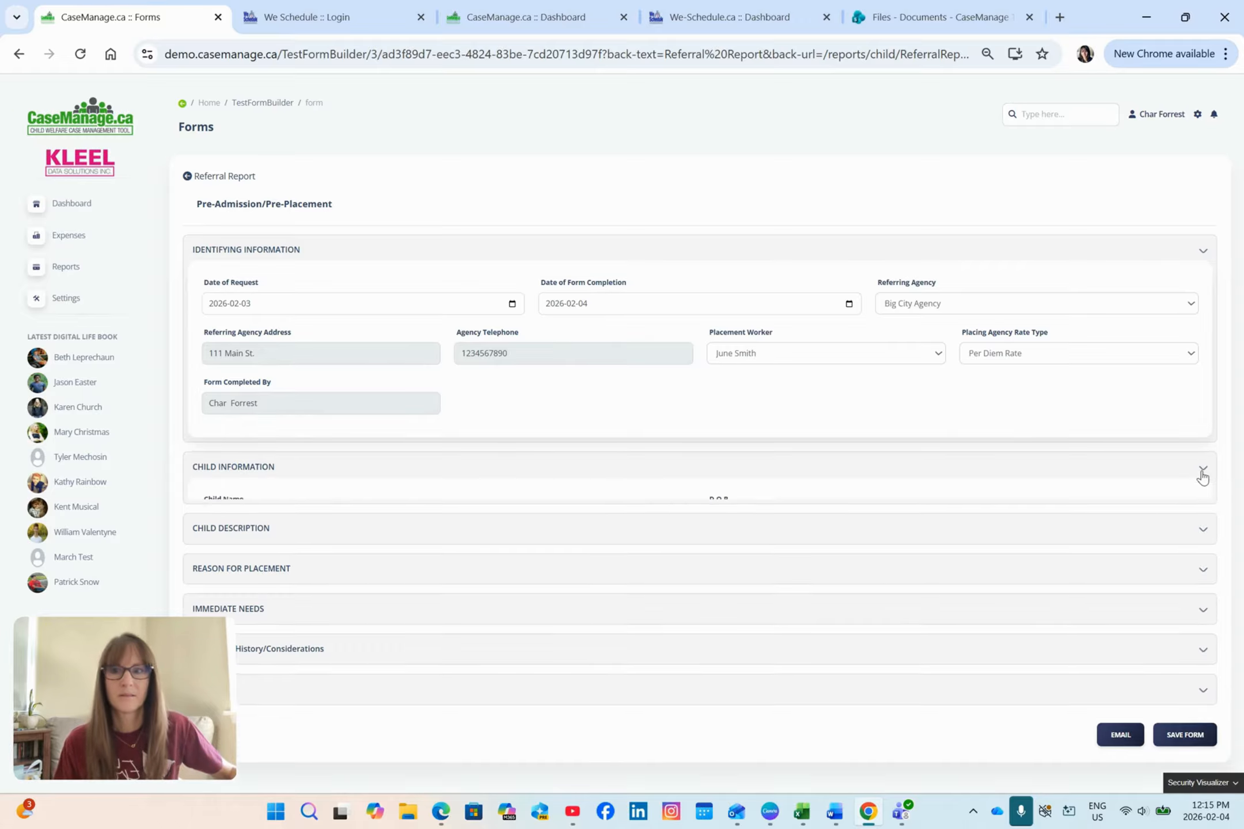
pyautogui.scroll(-1, 979, 467)
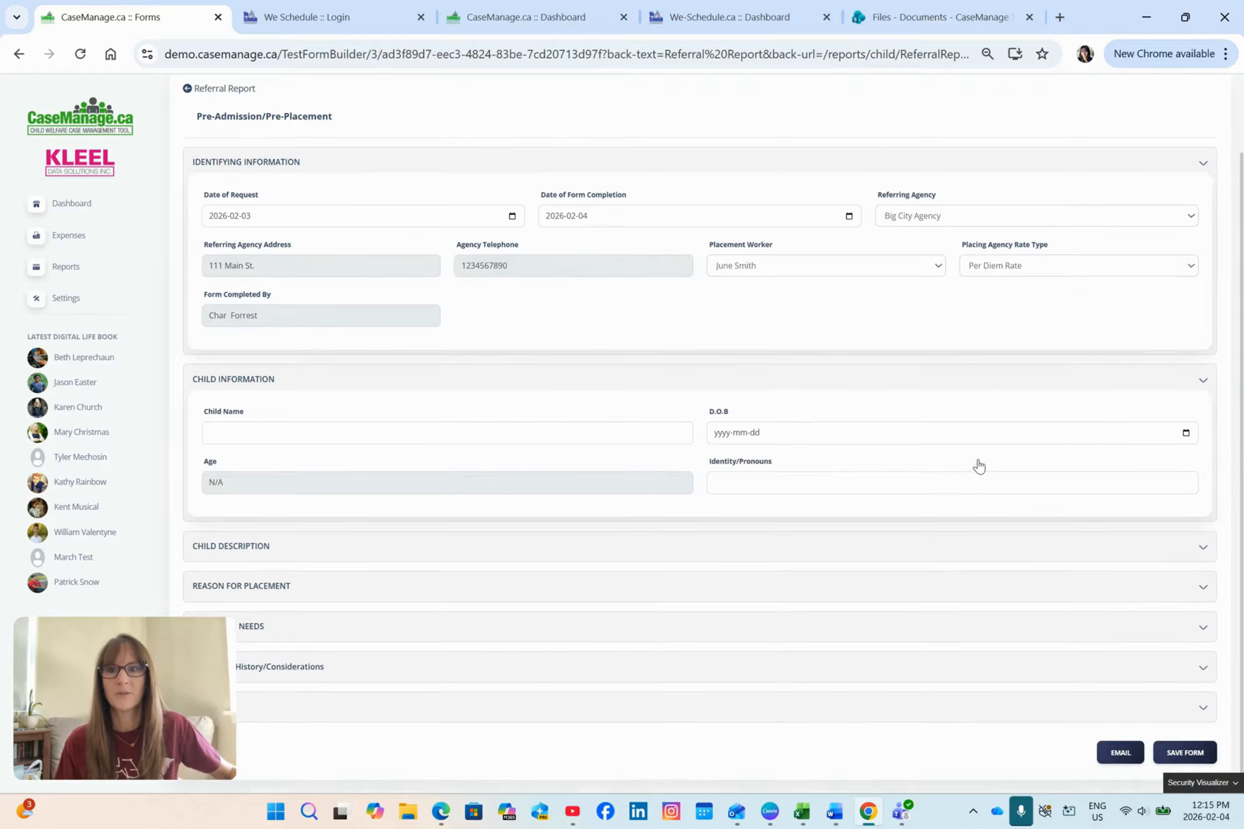
pyautogui.click(416, 436)
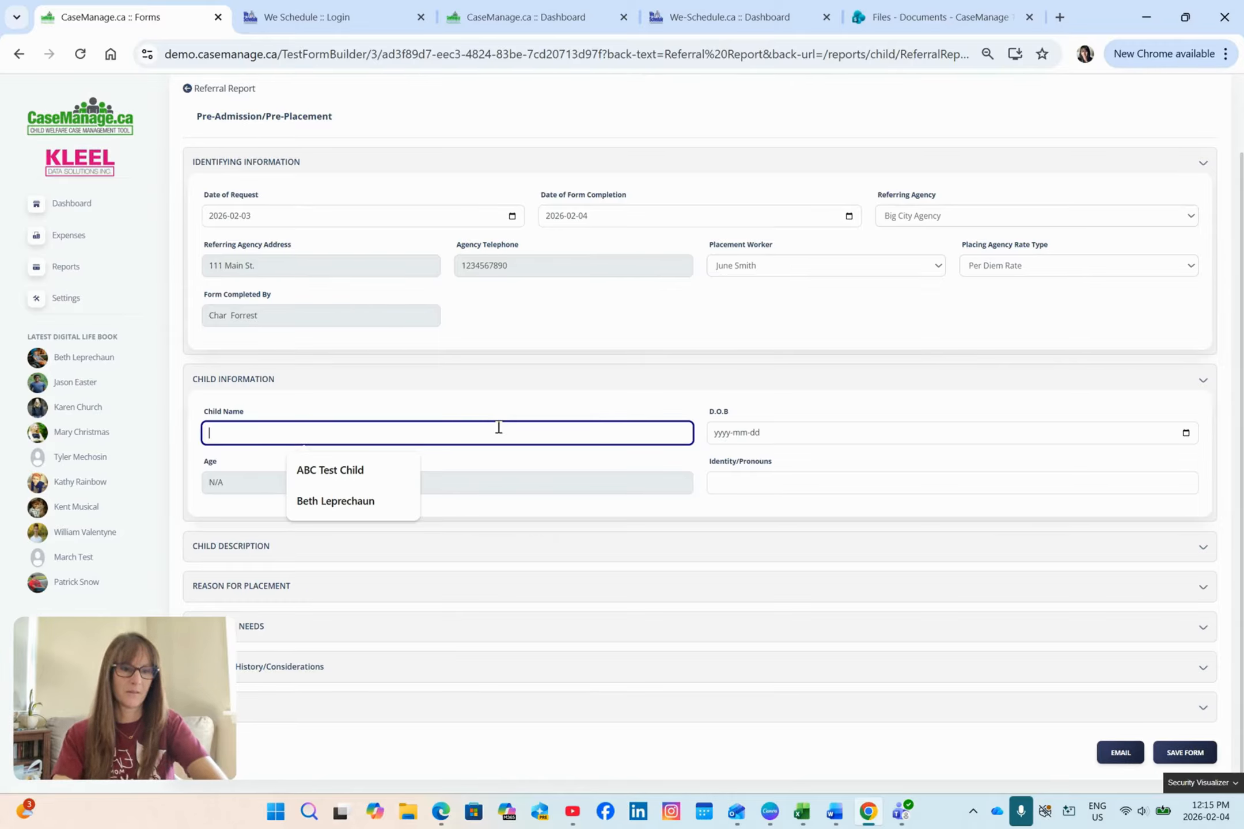
pyautogui.write('tON')
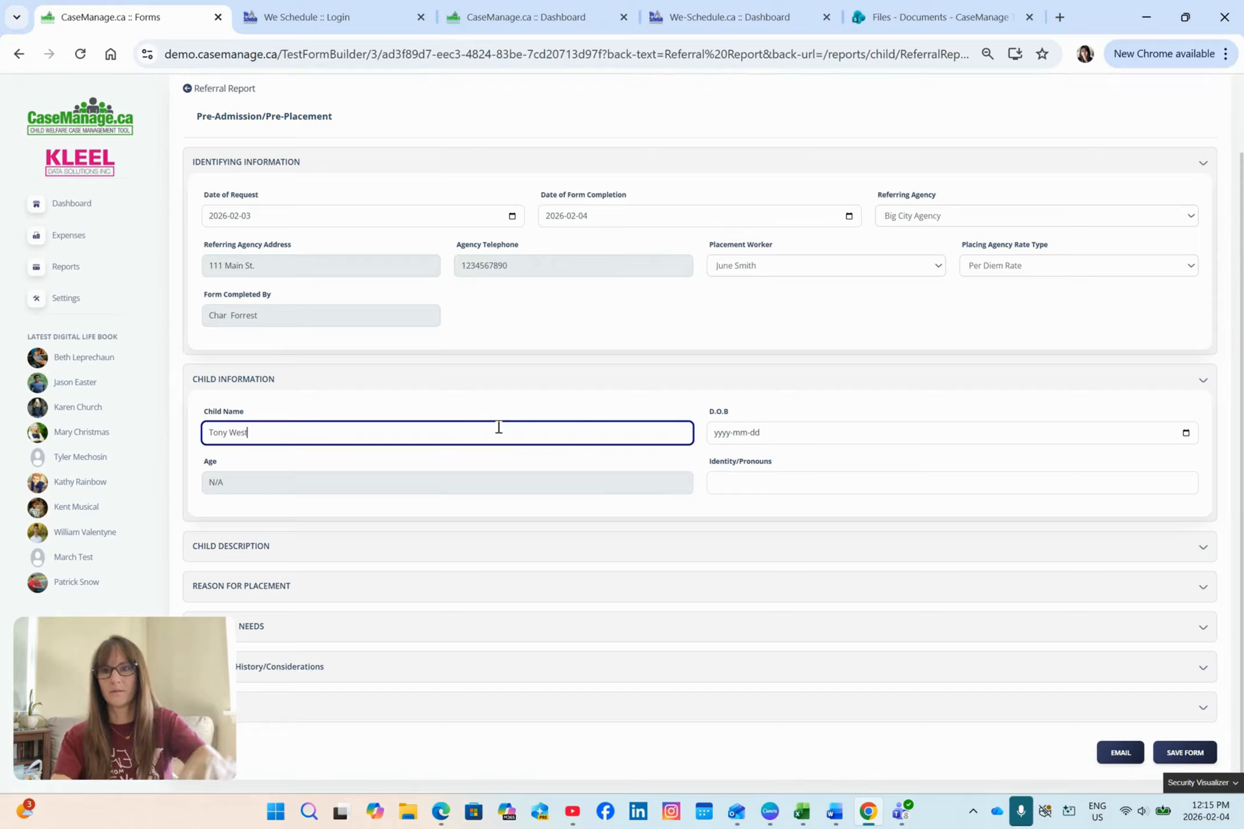
# Step: Enter the child's date of birth and fill in Identity/Pronouns as he/him
pyautogui.click(1186, 433)
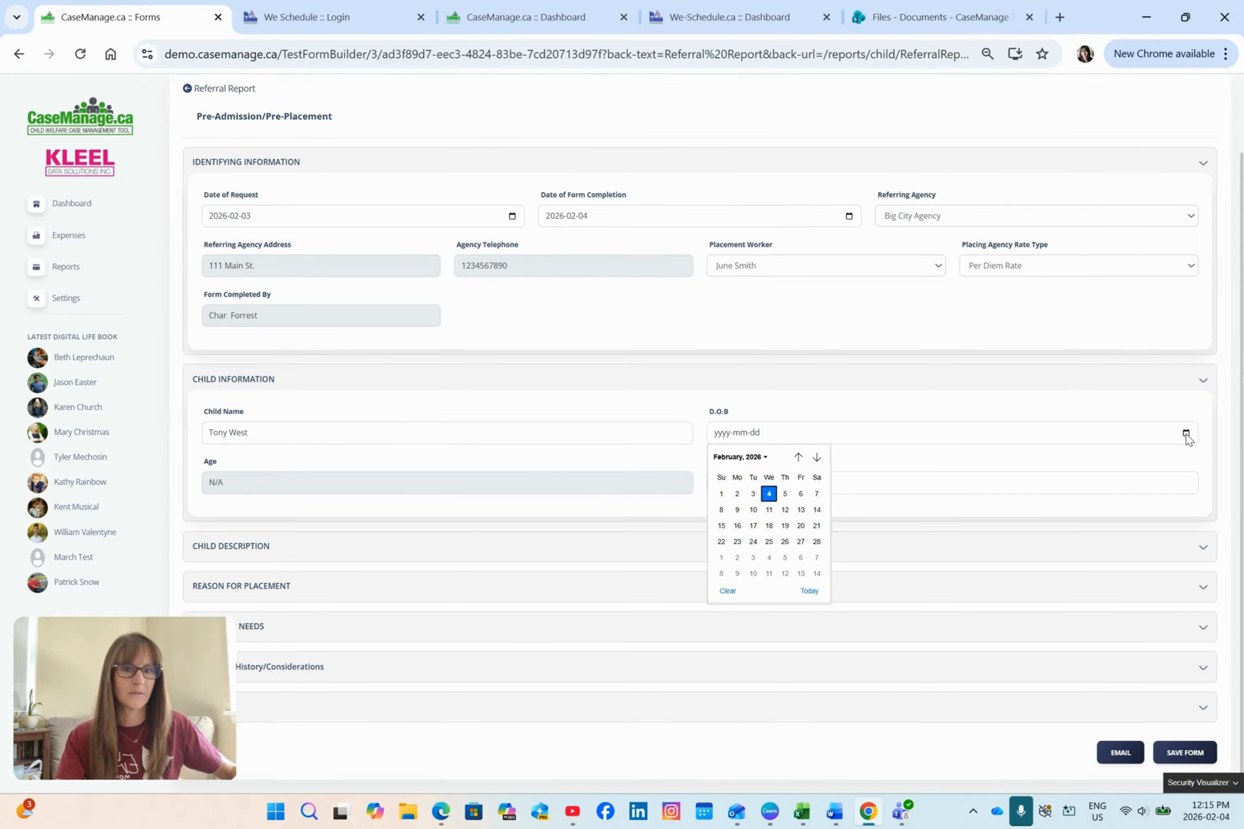
pyautogui.click(740, 456)
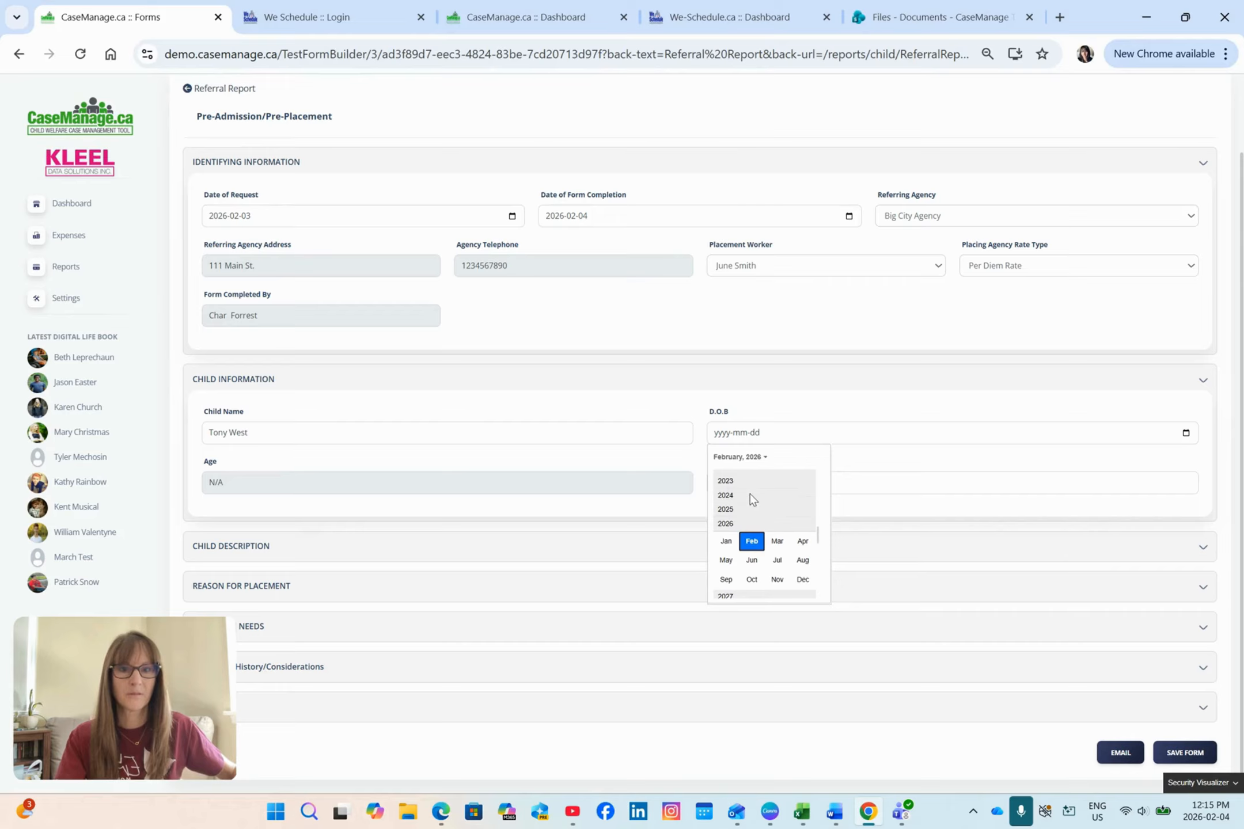
pyautogui.scroll(-1, 740, 483)
pyautogui.scroll(5, 743, 507)
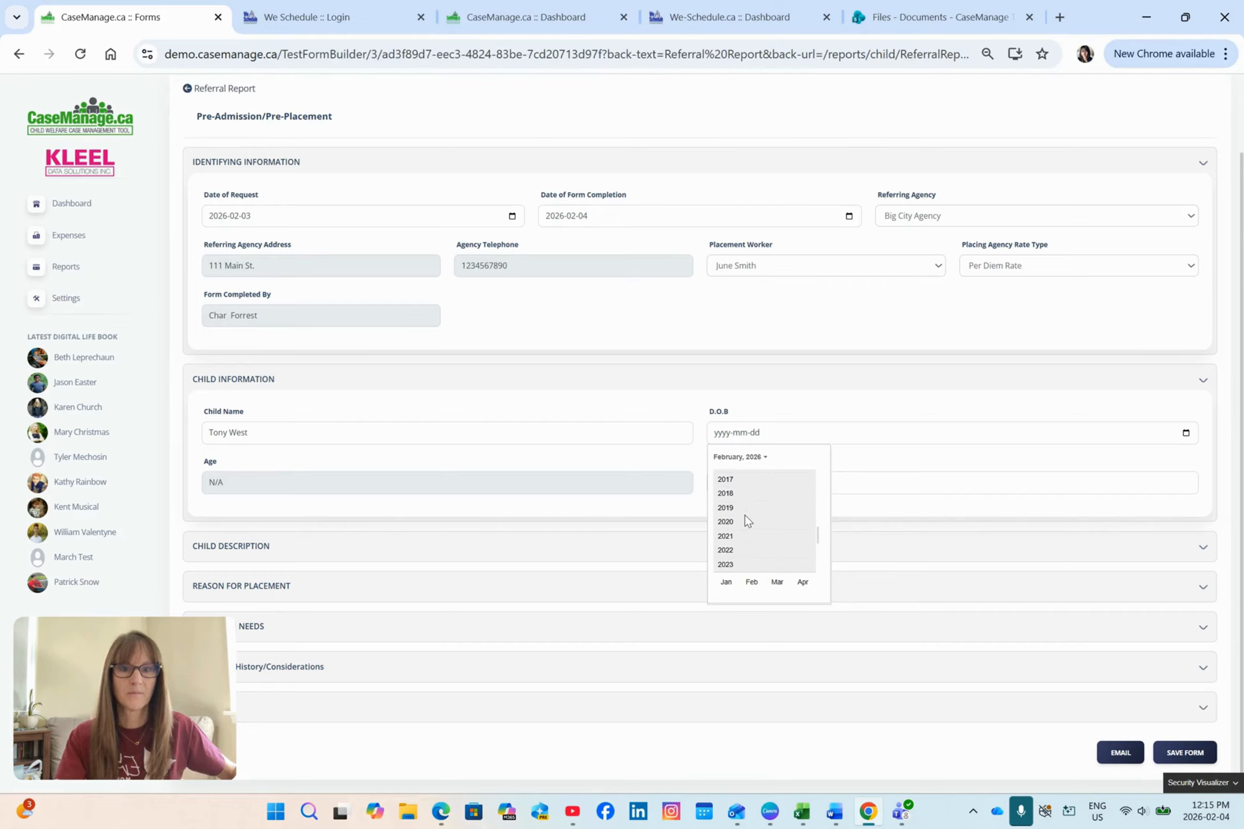
pyautogui.scroll(1, 742, 520)
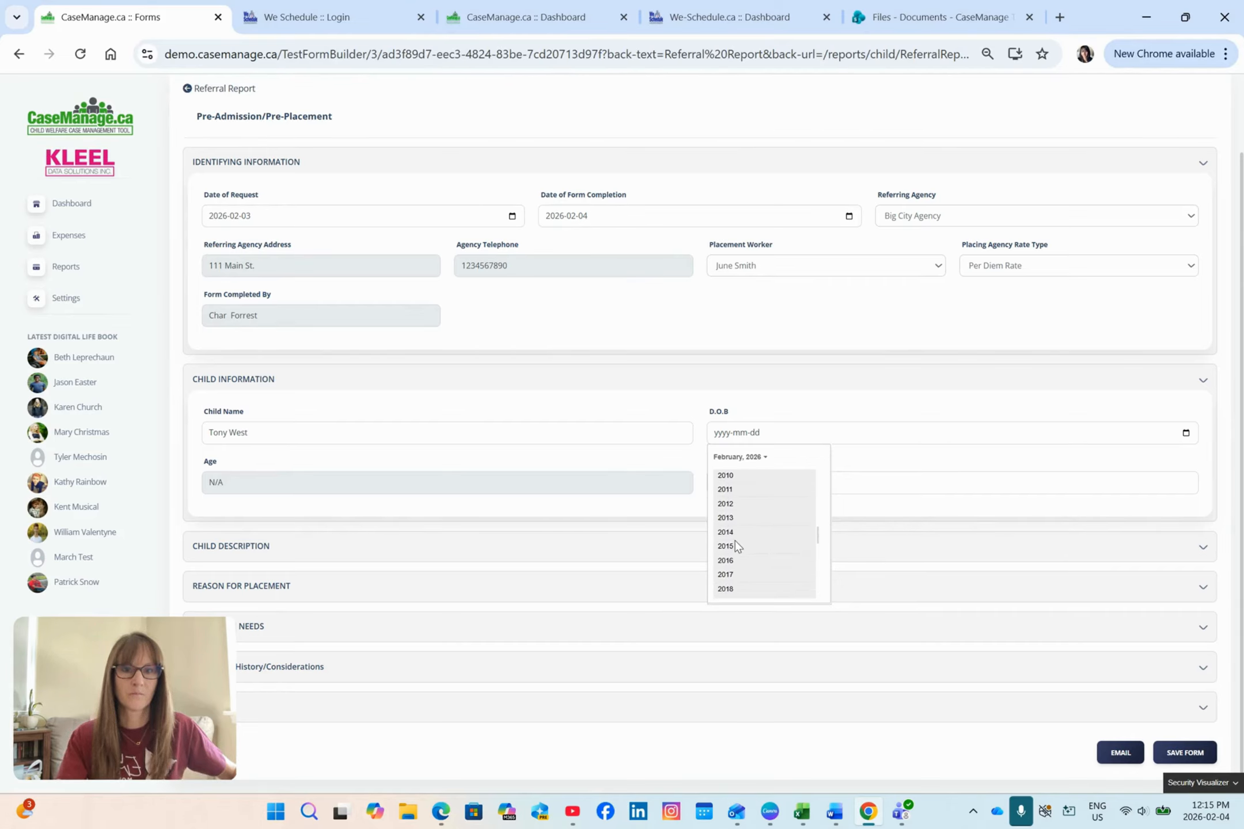
pyautogui.click(736, 546)
pyautogui.click(750, 514)
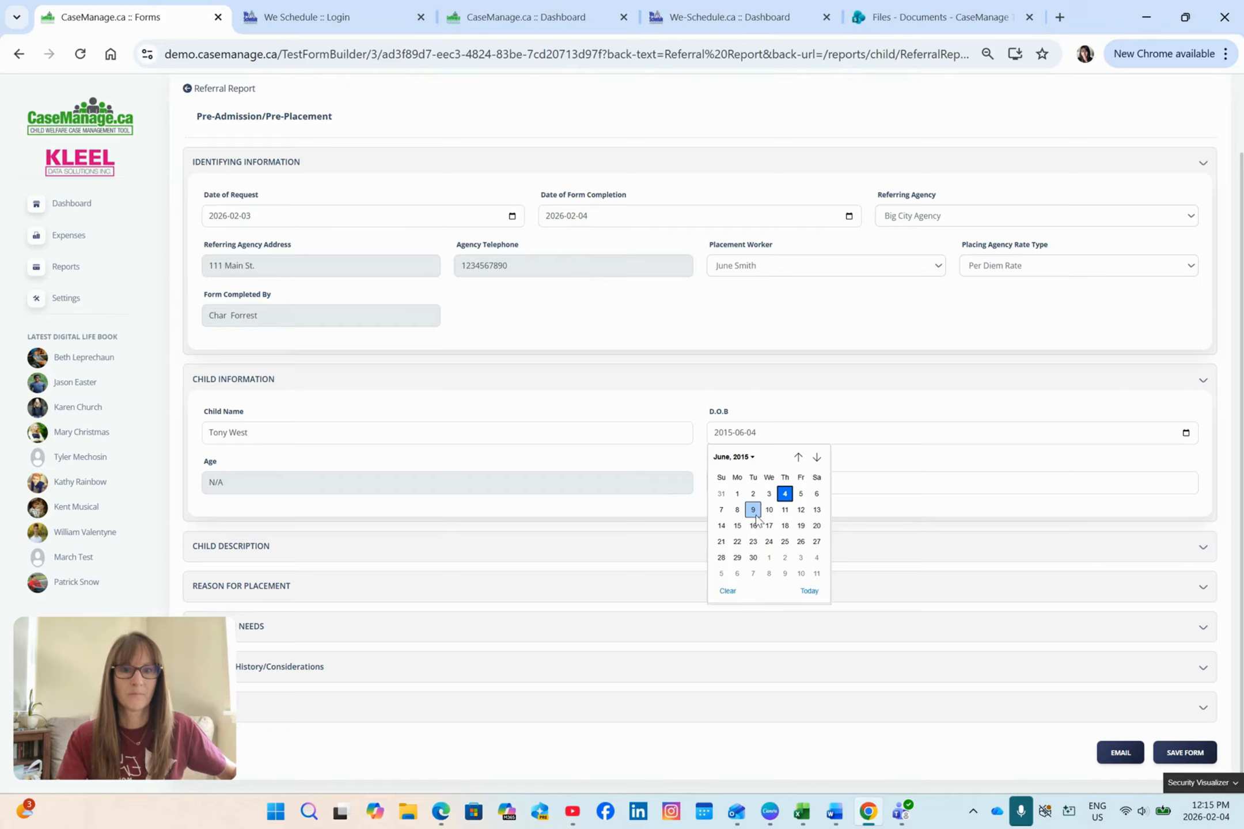
pyautogui.click(754, 513)
pyautogui.click(762, 477)
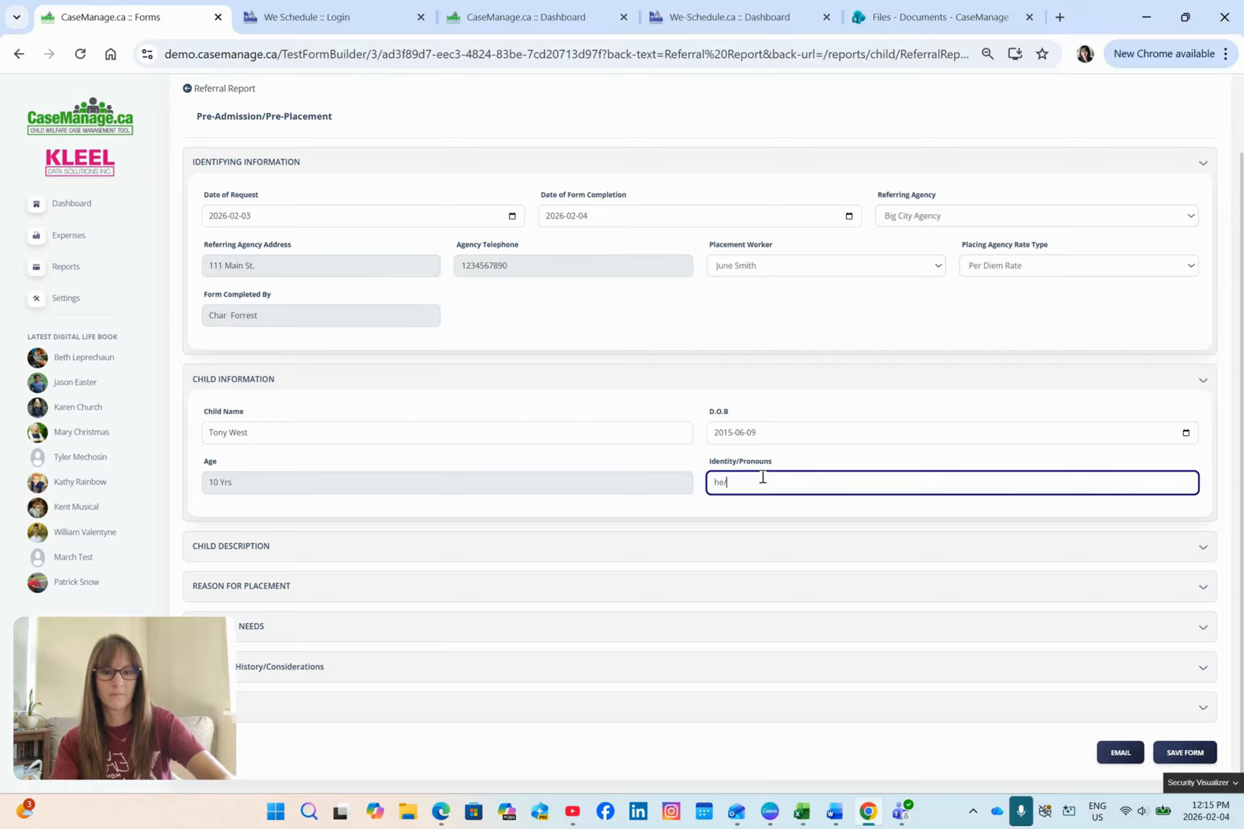
# Step: In the Child Description section, set Ethnic Background to Canadian, Legal Status to Extended Society Care and Band Affiliated to N/A
pyautogui.click(1203, 547)
pyautogui.scroll(-4, 836, 484)
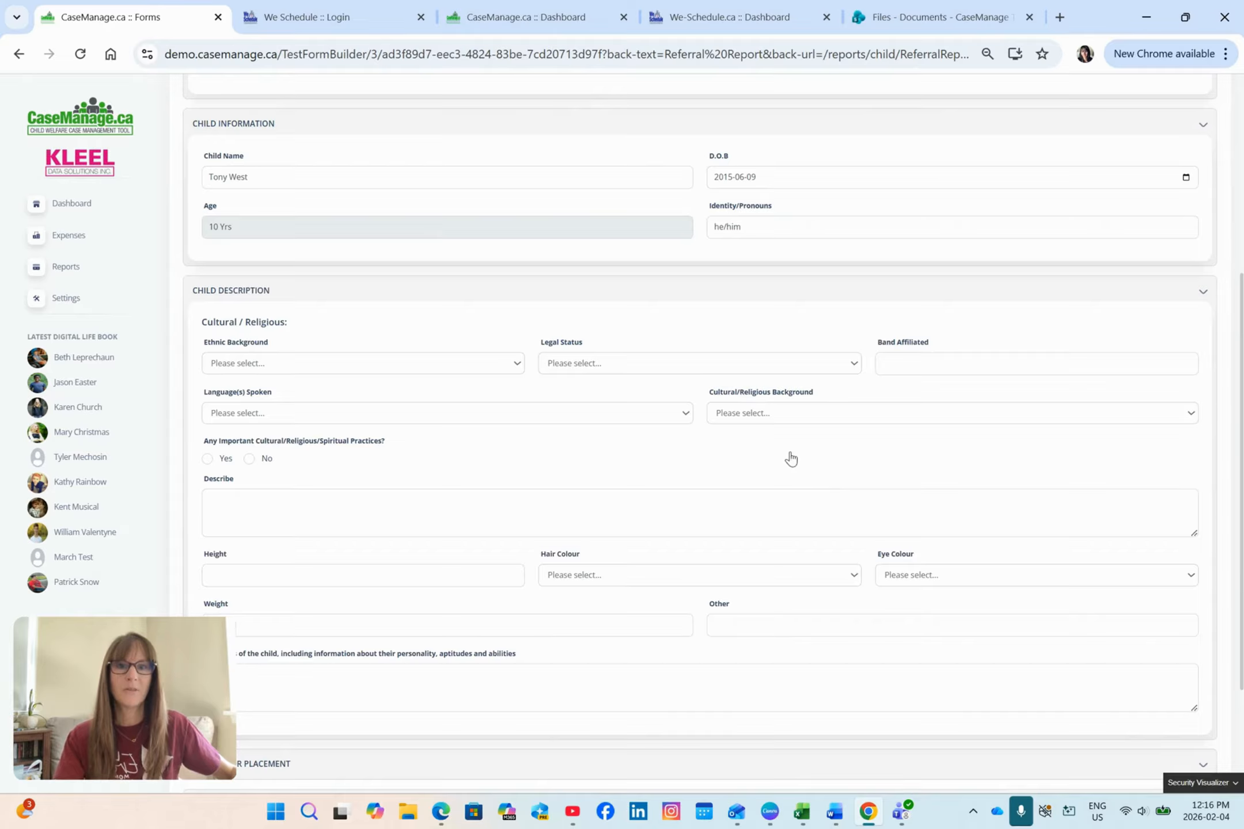
pyautogui.scroll(-1, 786, 456)
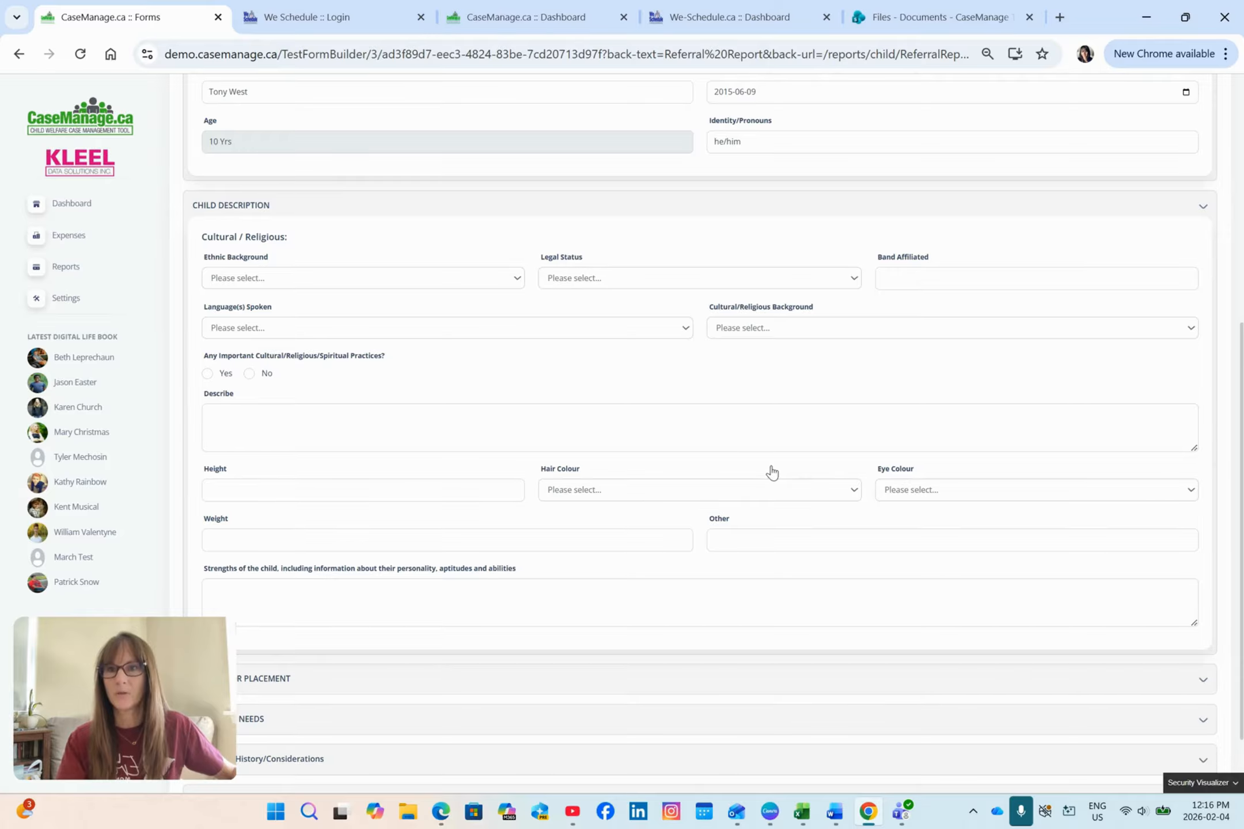
pyautogui.click(468, 282)
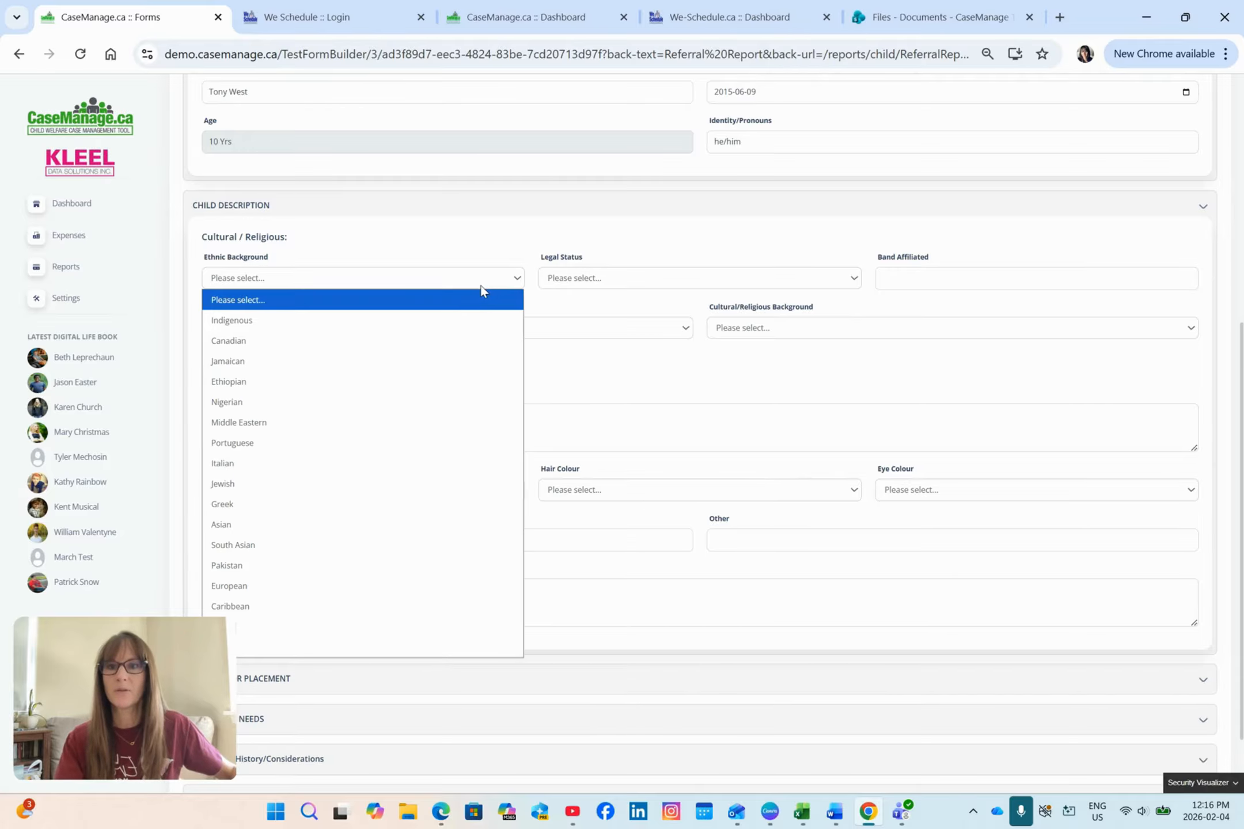
pyautogui.click(425, 338)
pyautogui.click(633, 285)
pyautogui.click(633, 323)
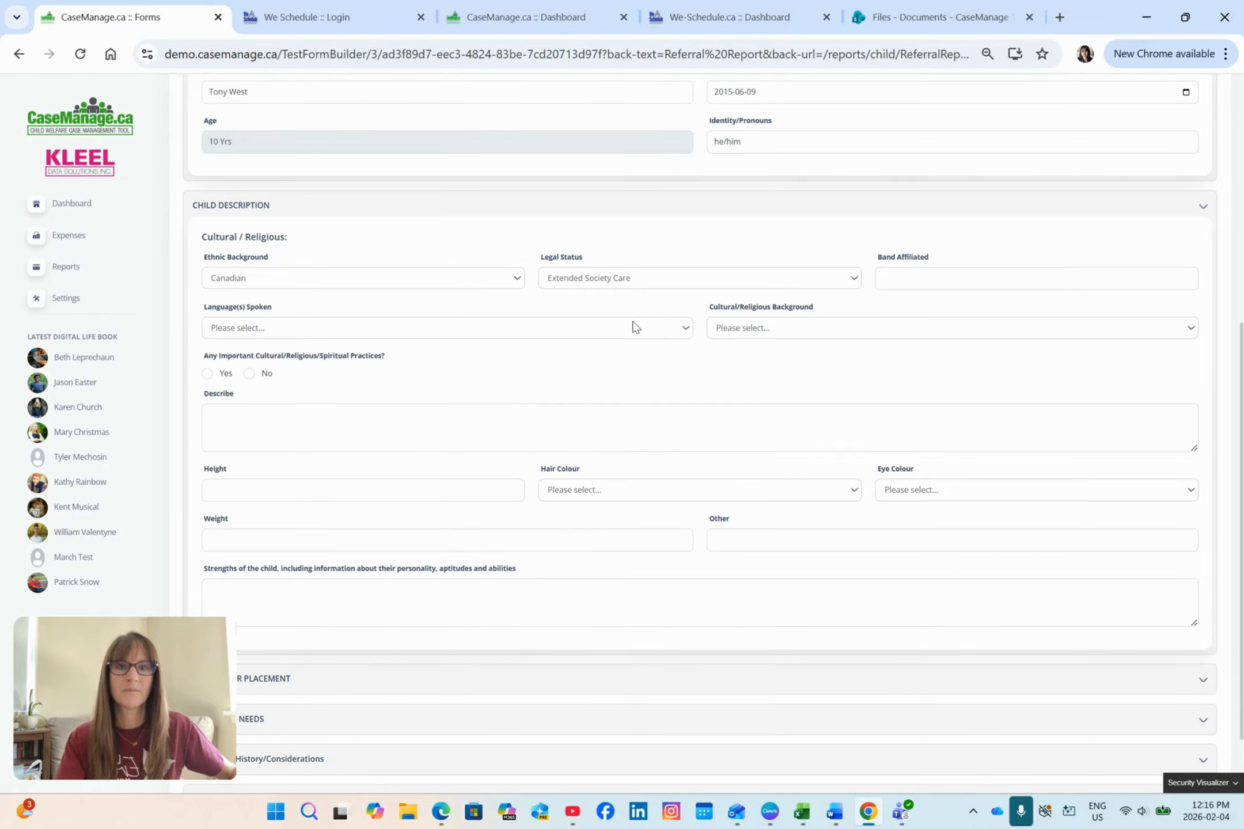
pyautogui.click(938, 276)
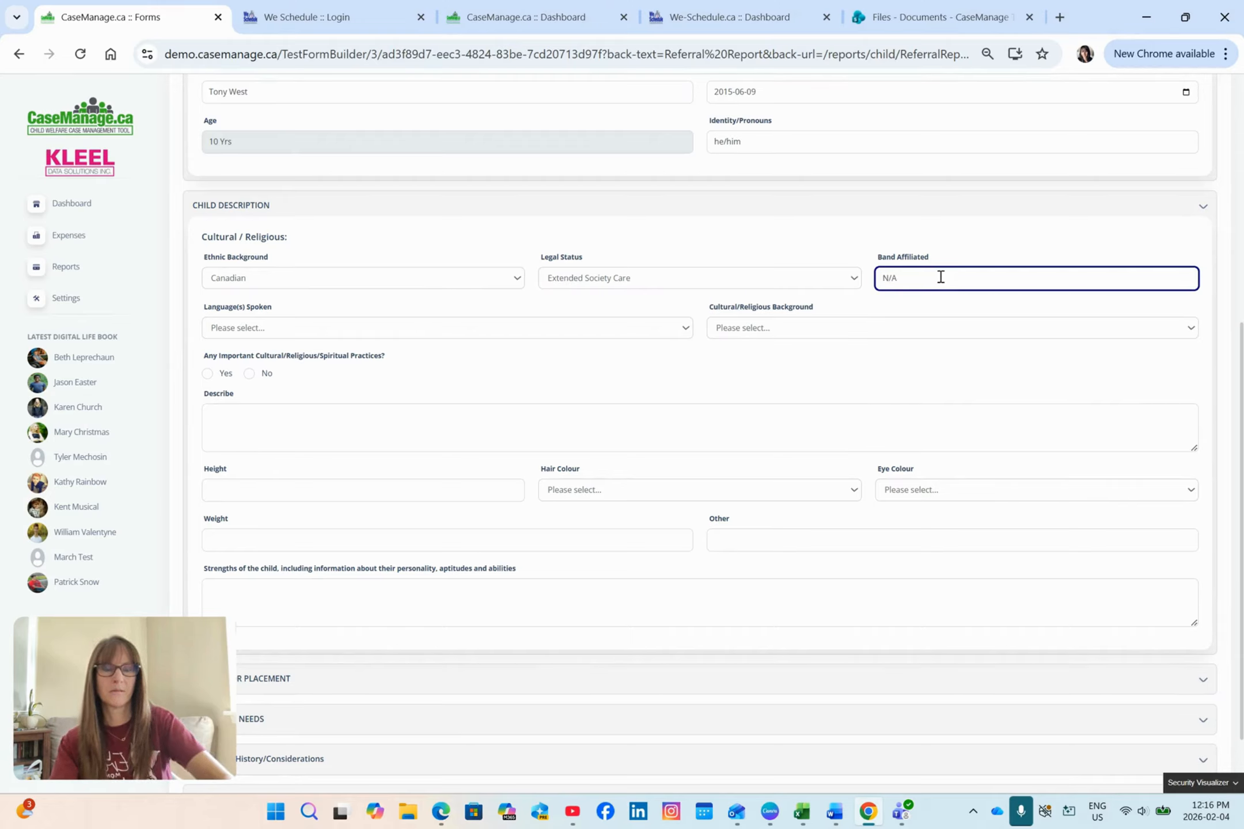
# Step: Set the spoken language to English and the religious background to Christian, and answer No to important cultural, religious or spiritual practices
pyautogui.click(666, 333)
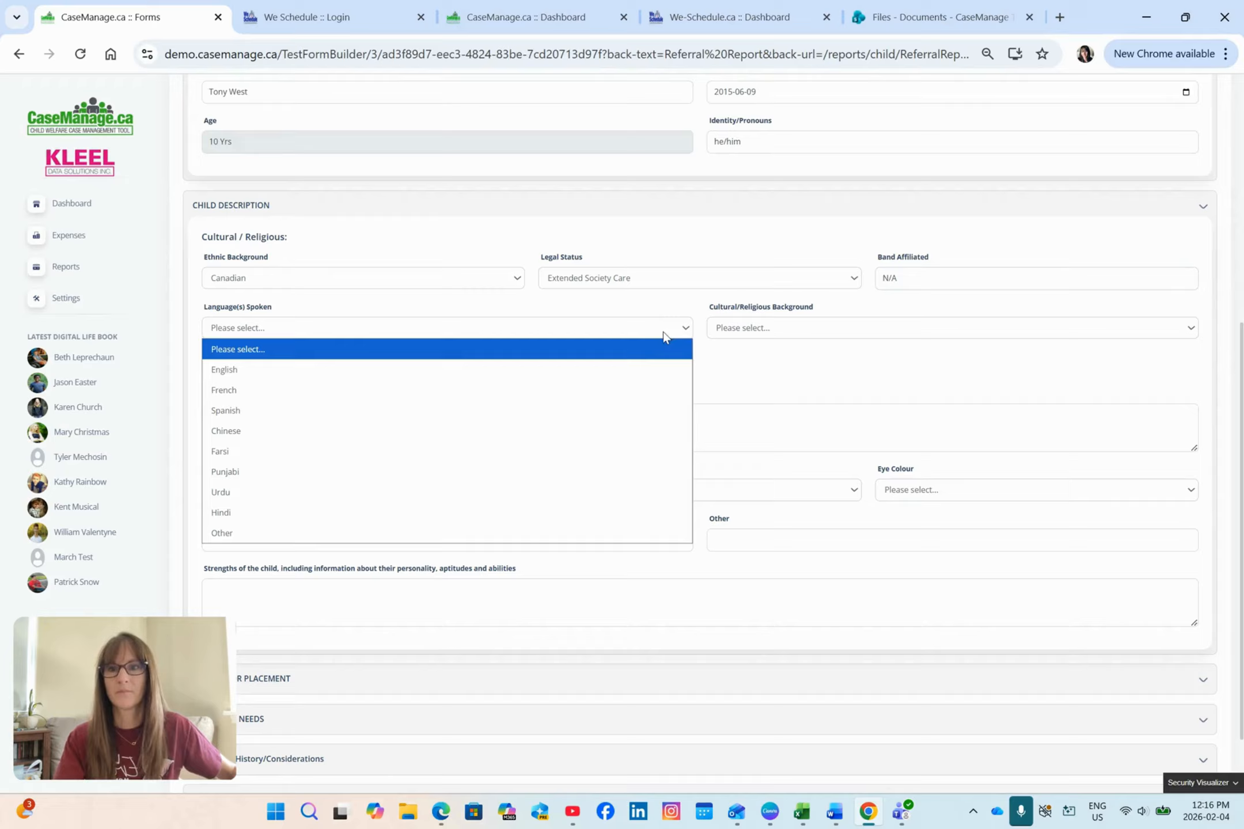
pyautogui.click(591, 370)
pyautogui.click(786, 328)
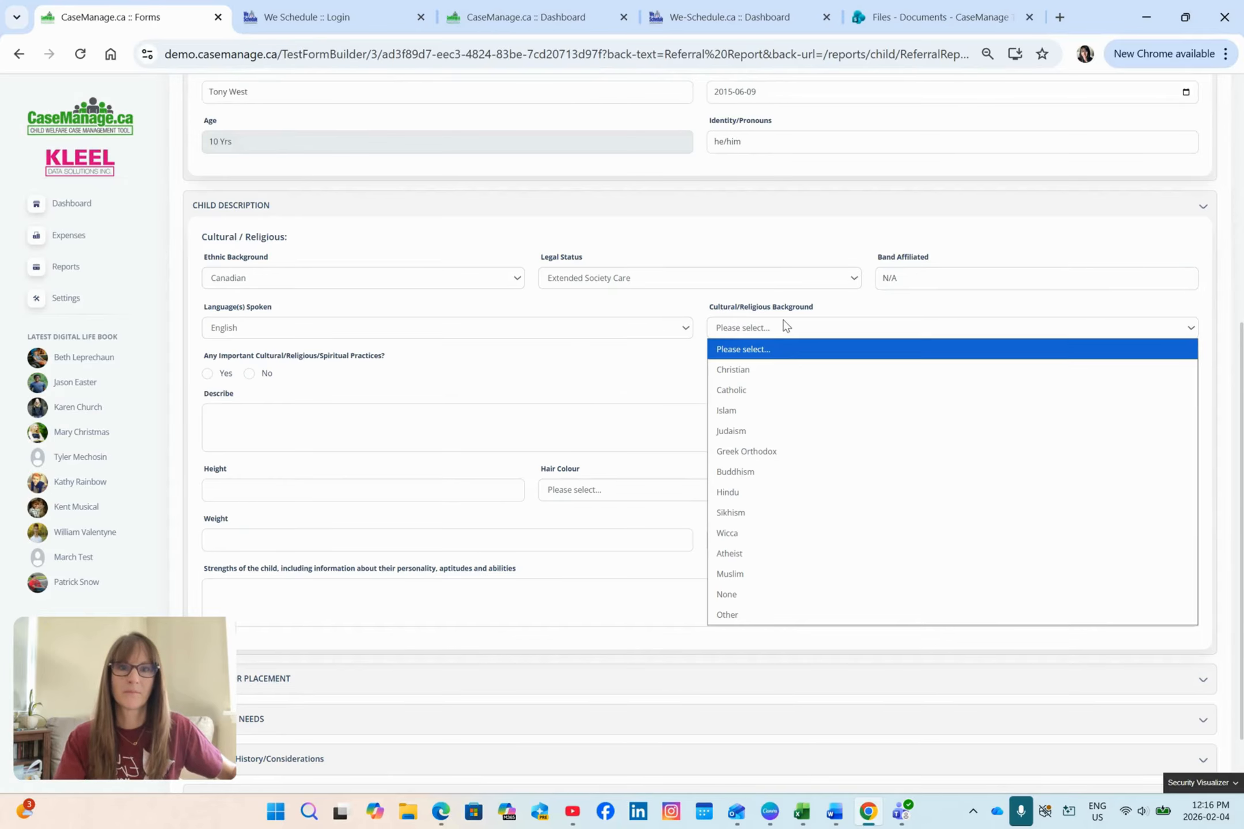
pyautogui.click(759, 370)
pyautogui.click(248, 373)
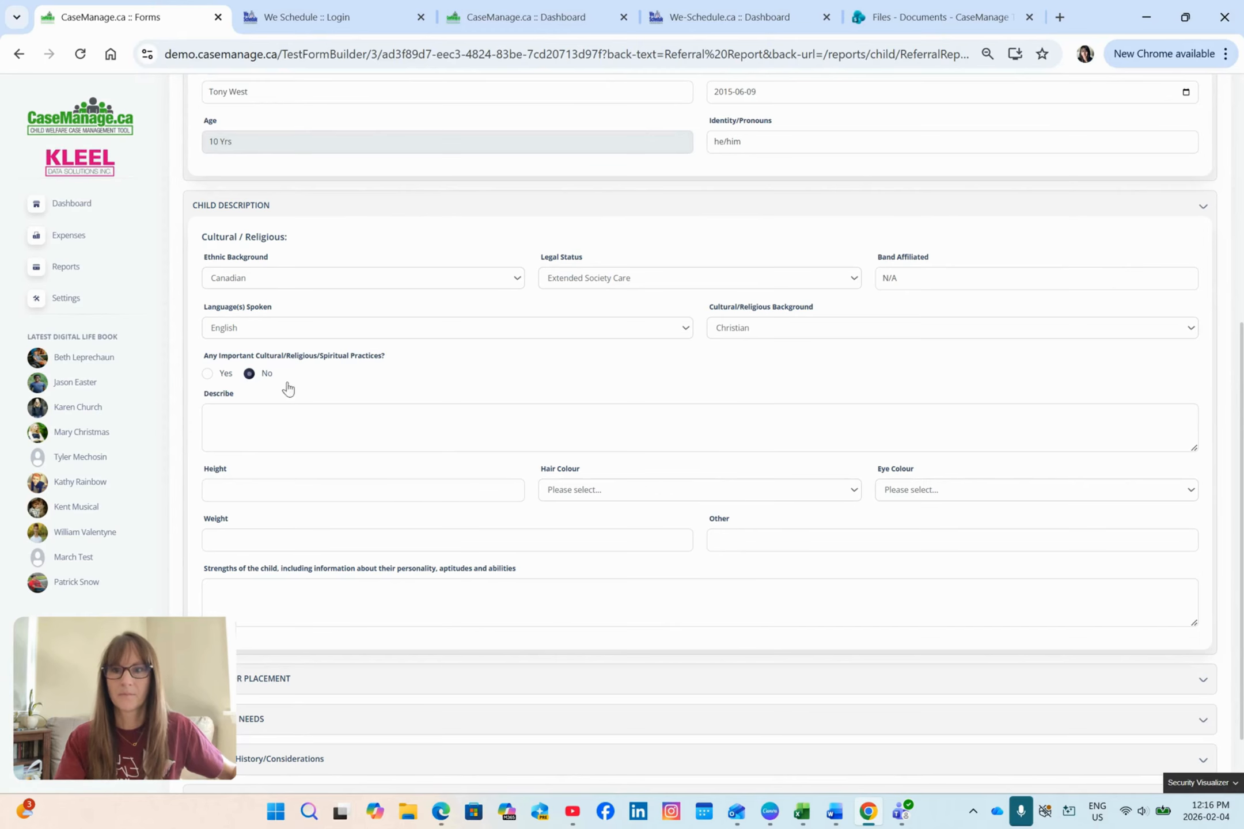
# Step: In the Reason for Placement section, mark New Placement and answer Yes to Kinship Placement Considered
pyautogui.scroll(-2, 570, 383)
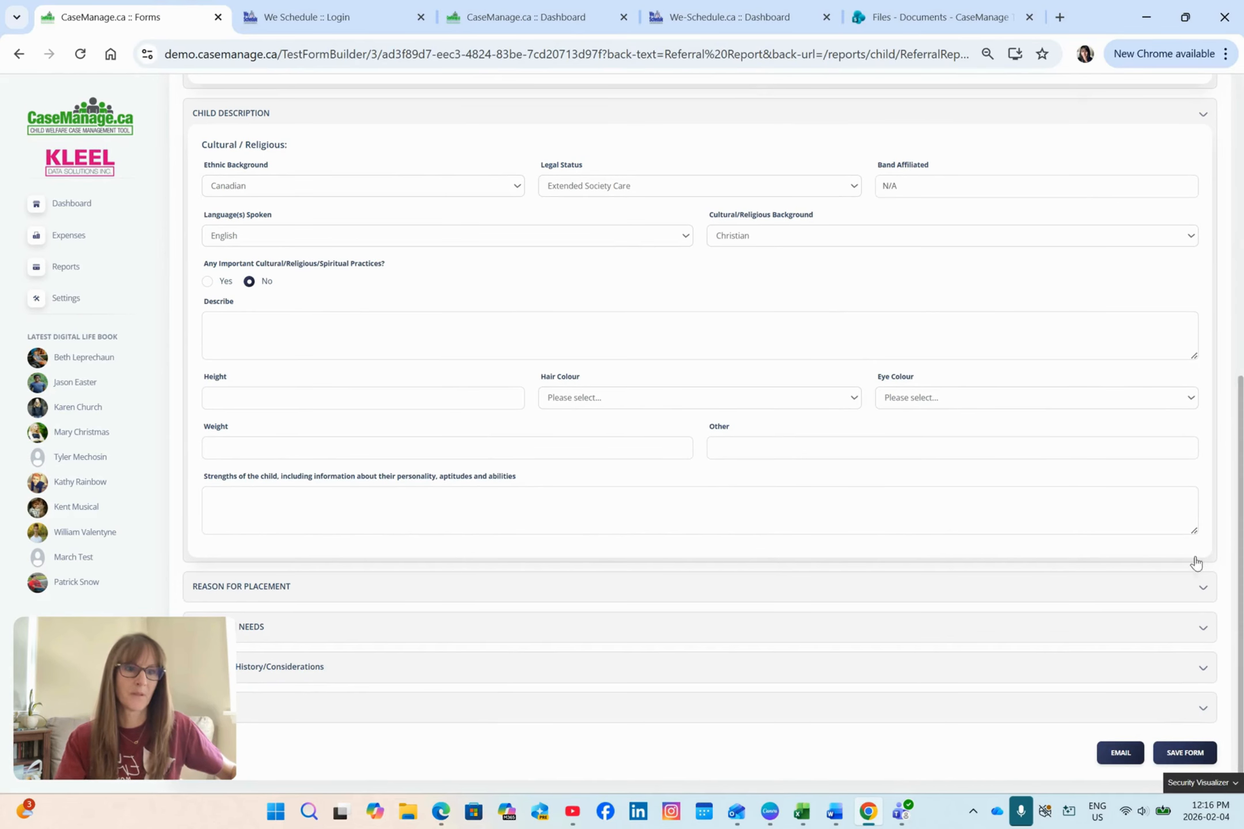
pyautogui.click(1203, 587)
pyautogui.scroll(-4, 1117, 486)
pyautogui.scroll(-3, 1117, 485)
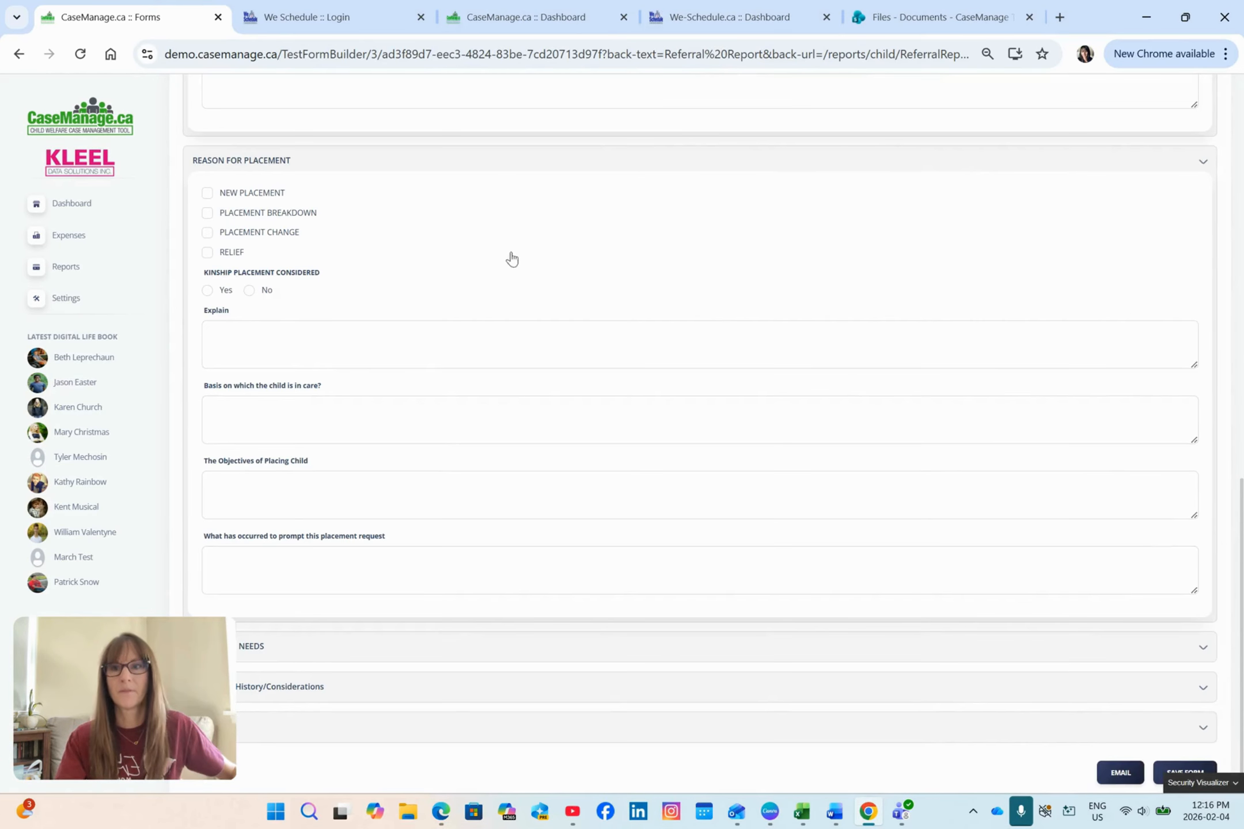
pyautogui.click(207, 193)
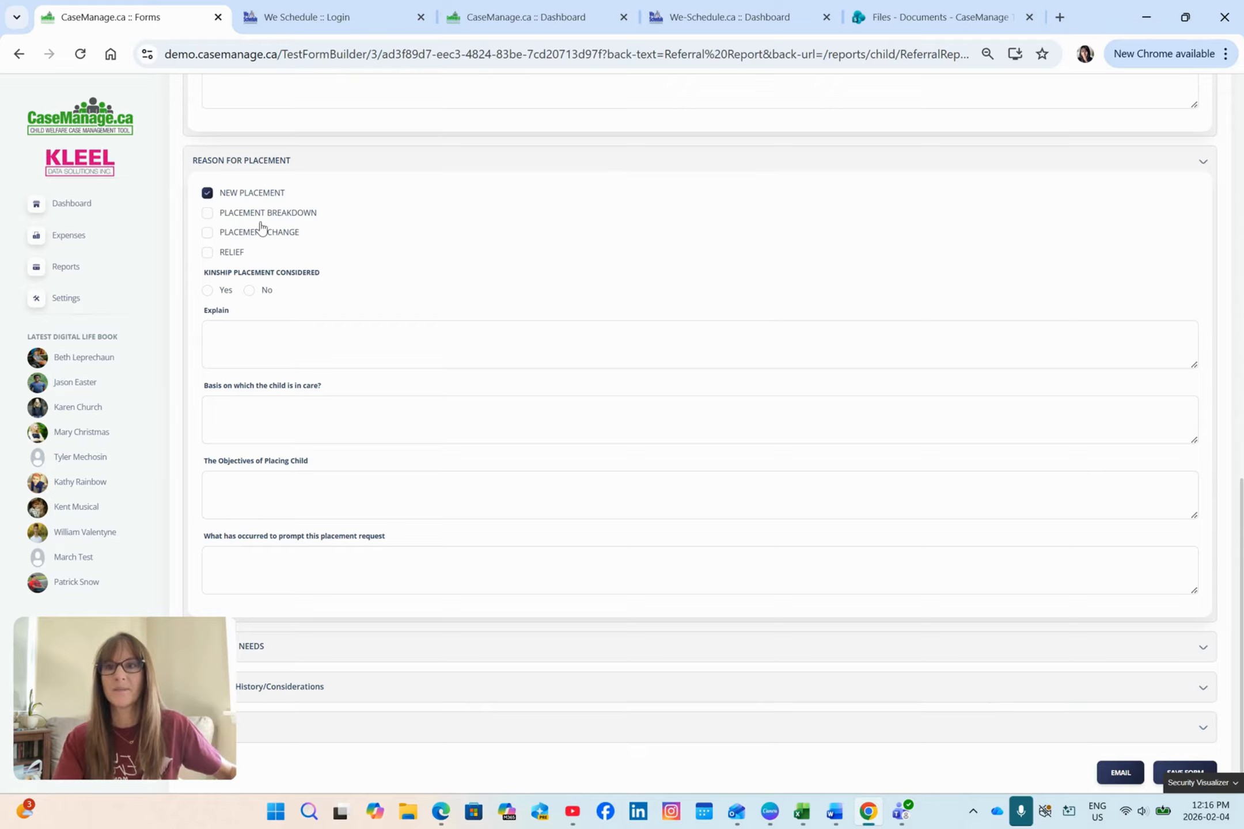
pyautogui.click(208, 291)
# Step: Expand the Immediate Needs section and mark No unusual behaviours
pyautogui.scroll(-1, 833, 269)
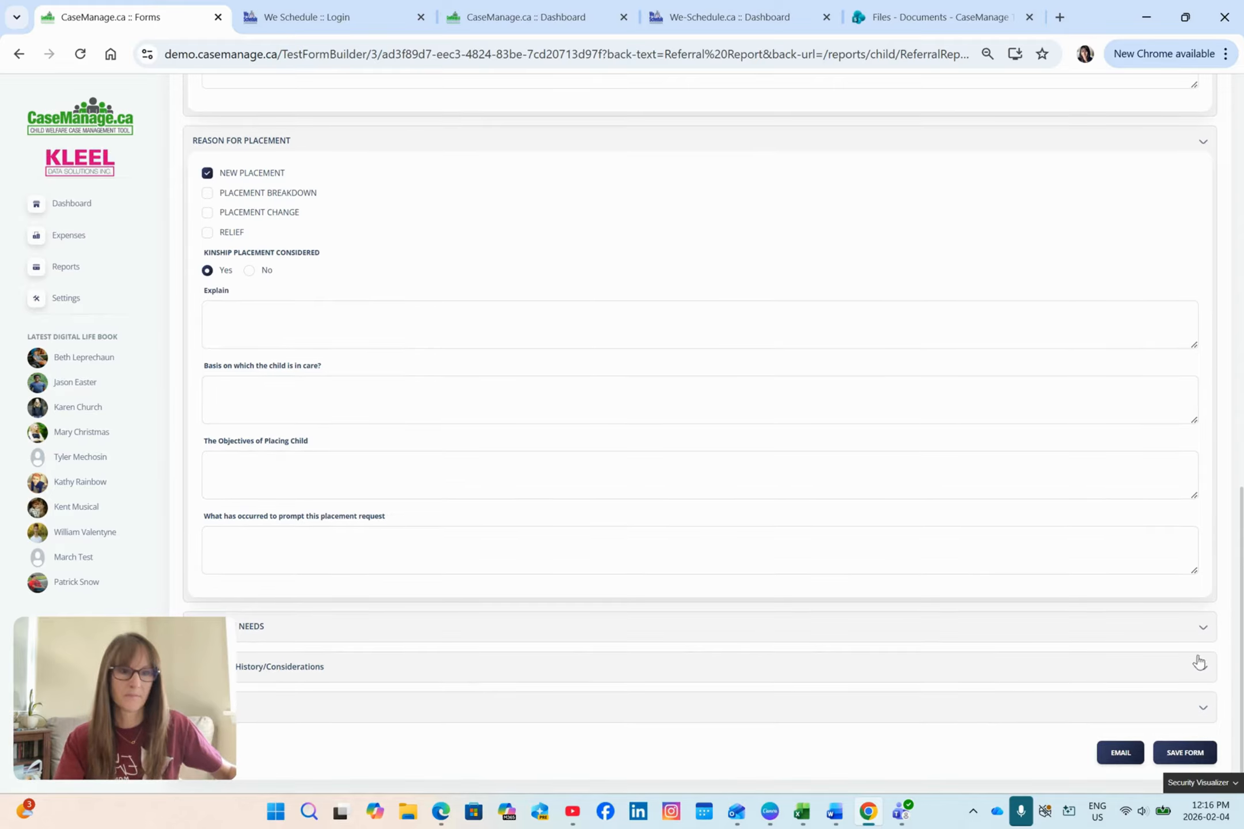
pyautogui.click(1204, 639)
pyautogui.scroll(-10, 1152, 580)
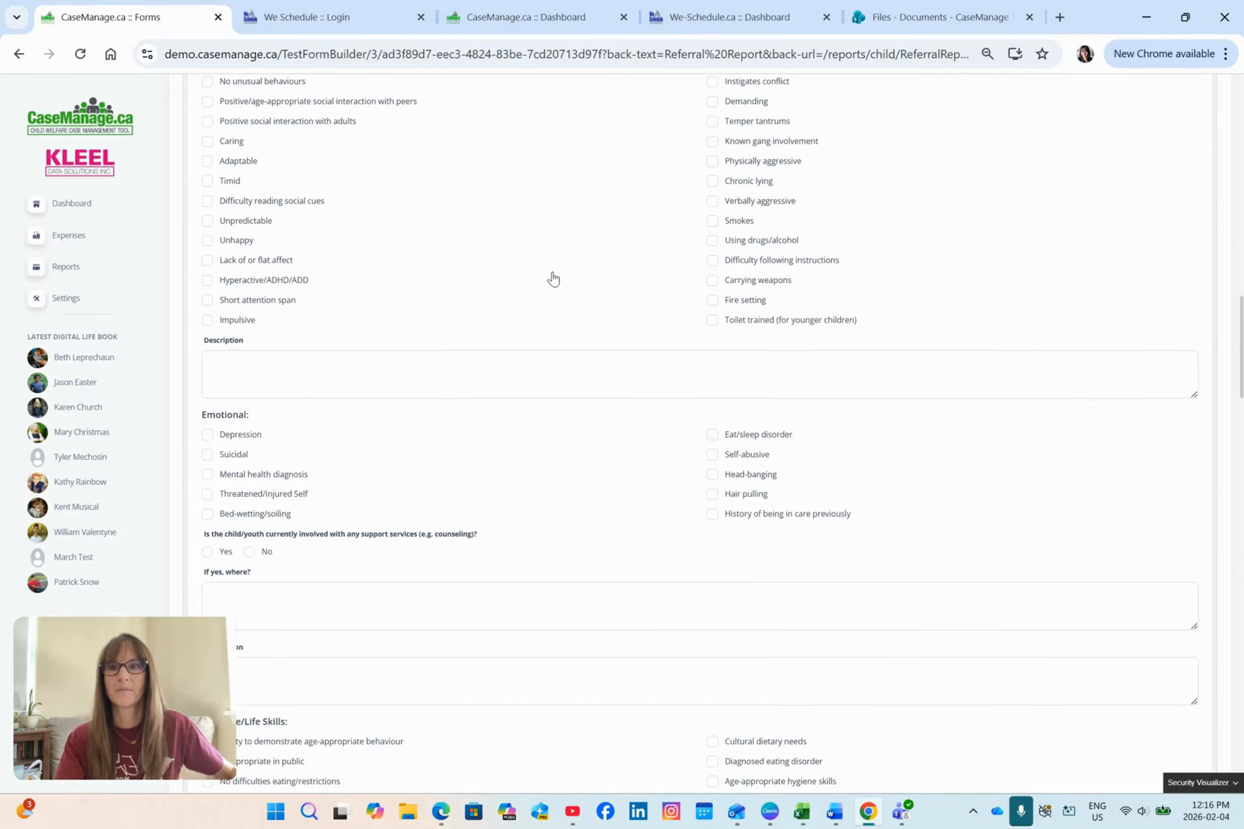
pyautogui.click(207, 81)
# Step: Under Family Contact, answer No to concerns with the child or youth being placed in the same community as family
pyautogui.scroll(-3, 556, 291)
pyautogui.scroll(-10, 458, 345)
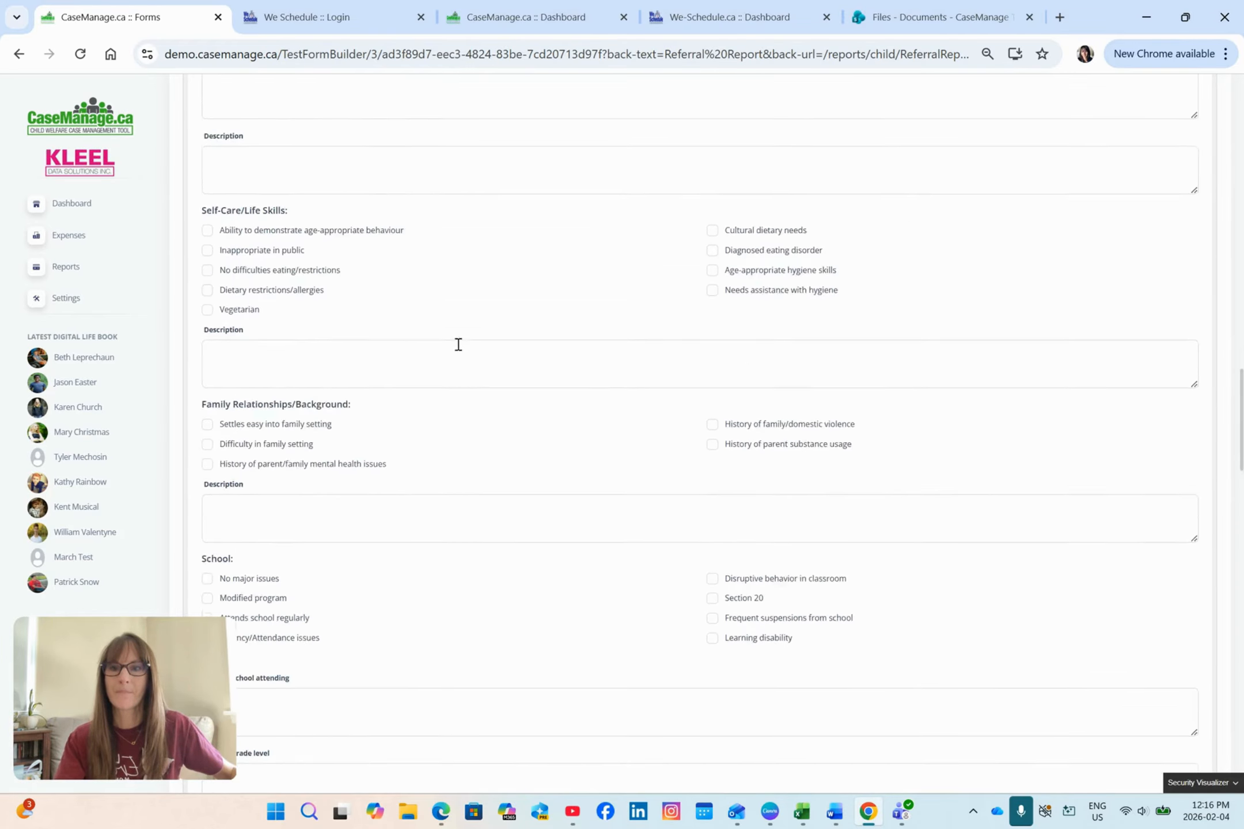
pyautogui.scroll(-15, 462, 353)
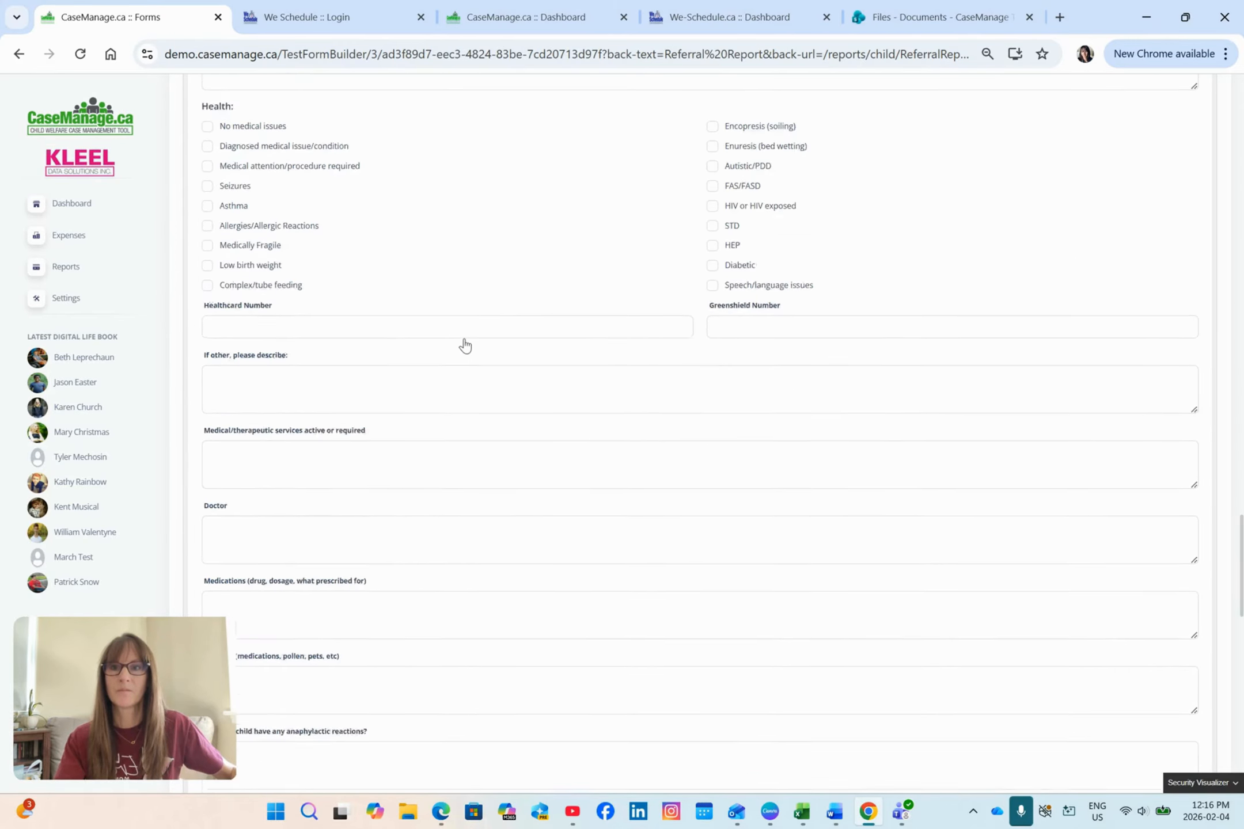
pyautogui.scroll(-12, 573, 340)
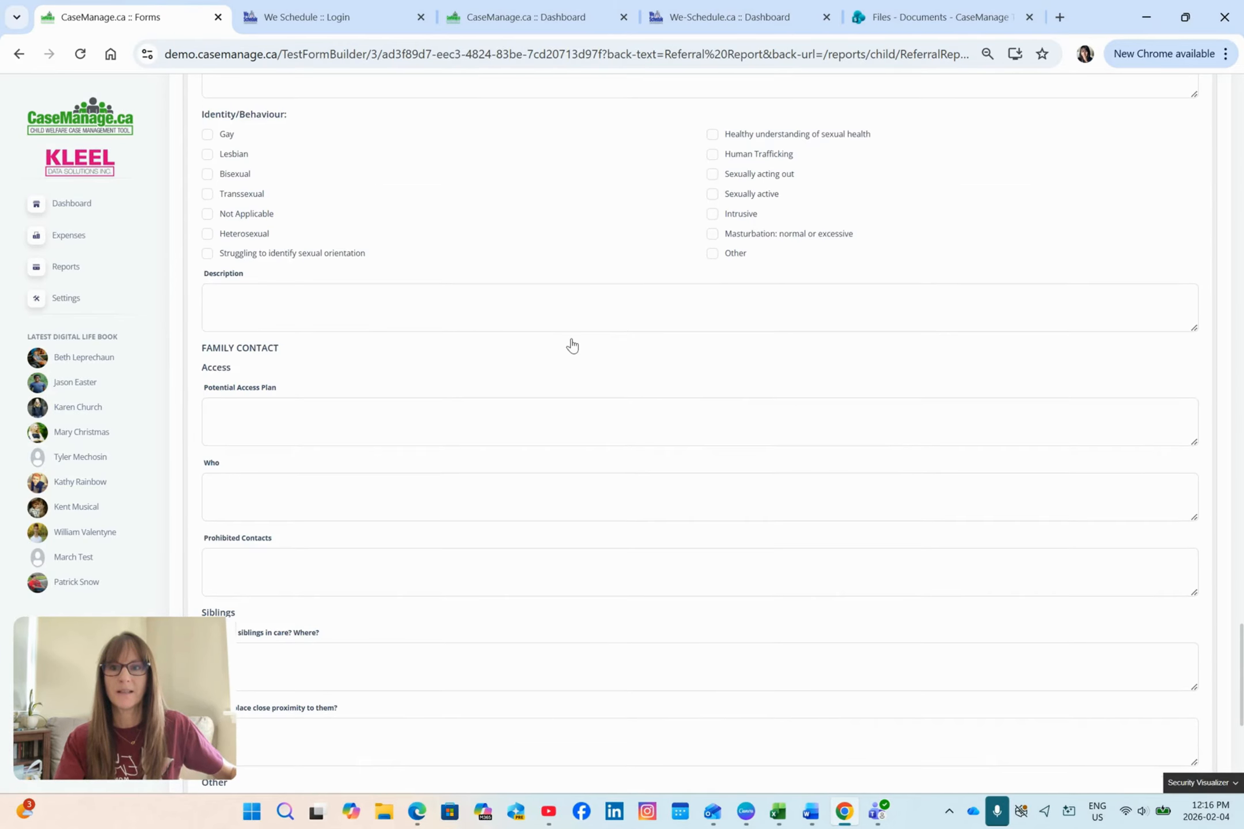
pyautogui.scroll(-2, 574, 340)
pyautogui.scroll(1, 574, 339)
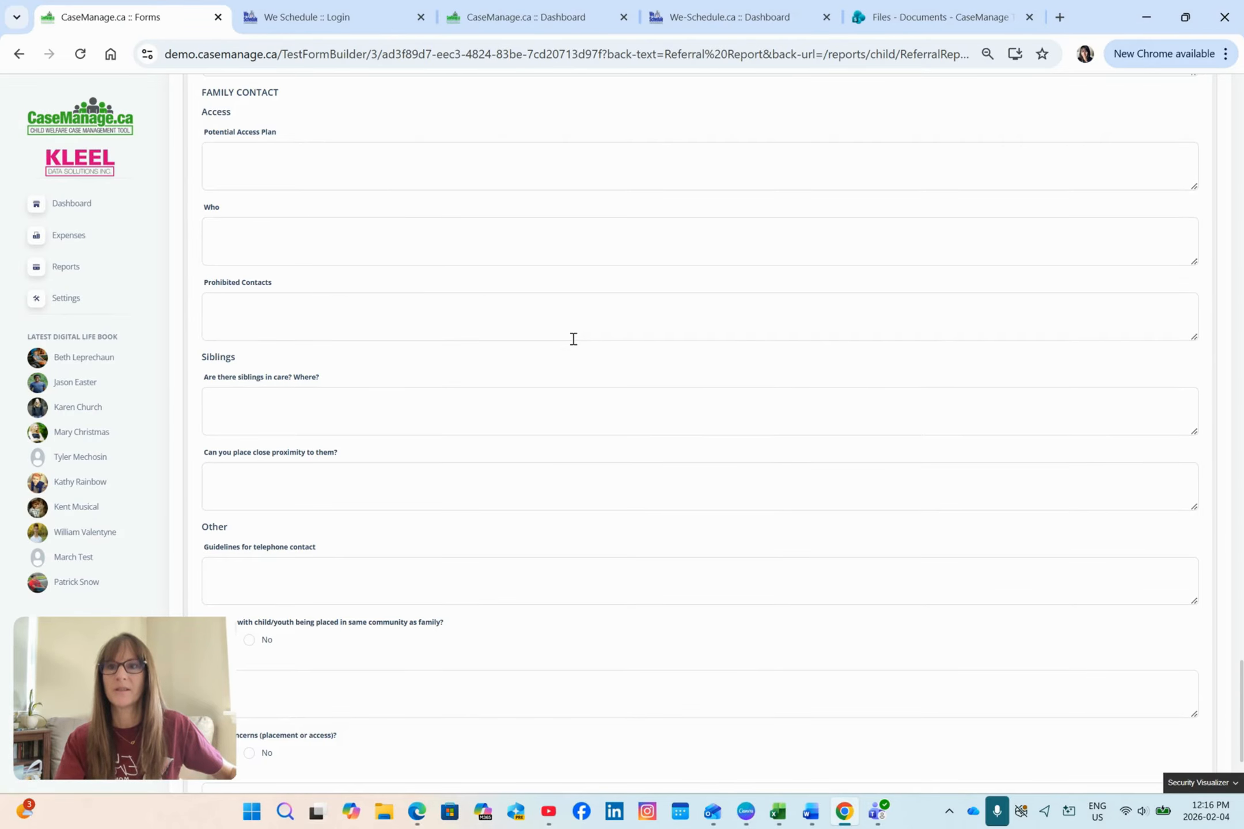
pyautogui.scroll(-3, 574, 339)
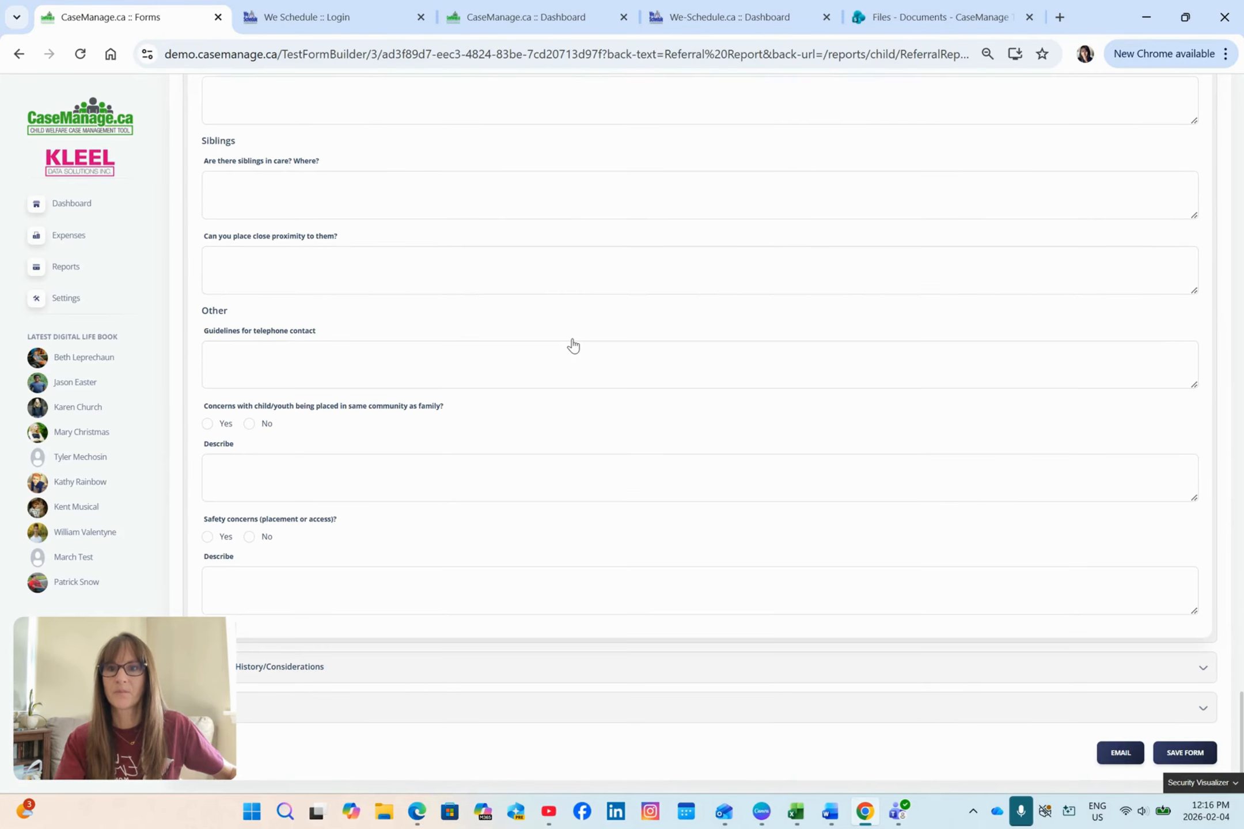
pyautogui.click(249, 425)
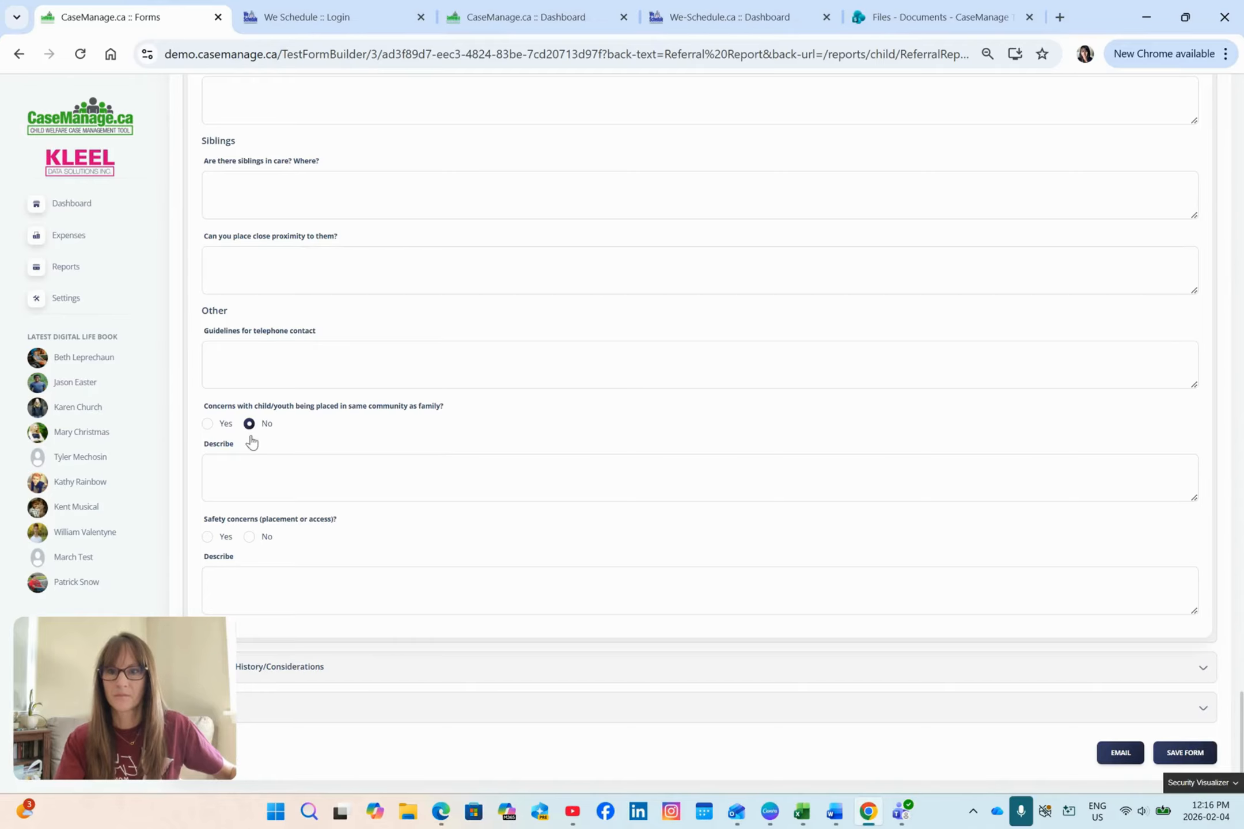
# Step: Answer No to safety concerns, and under Placement History/Considerations answer Yes to the child being appropriate for placement
pyautogui.click(249, 538)
pyautogui.click(1202, 668)
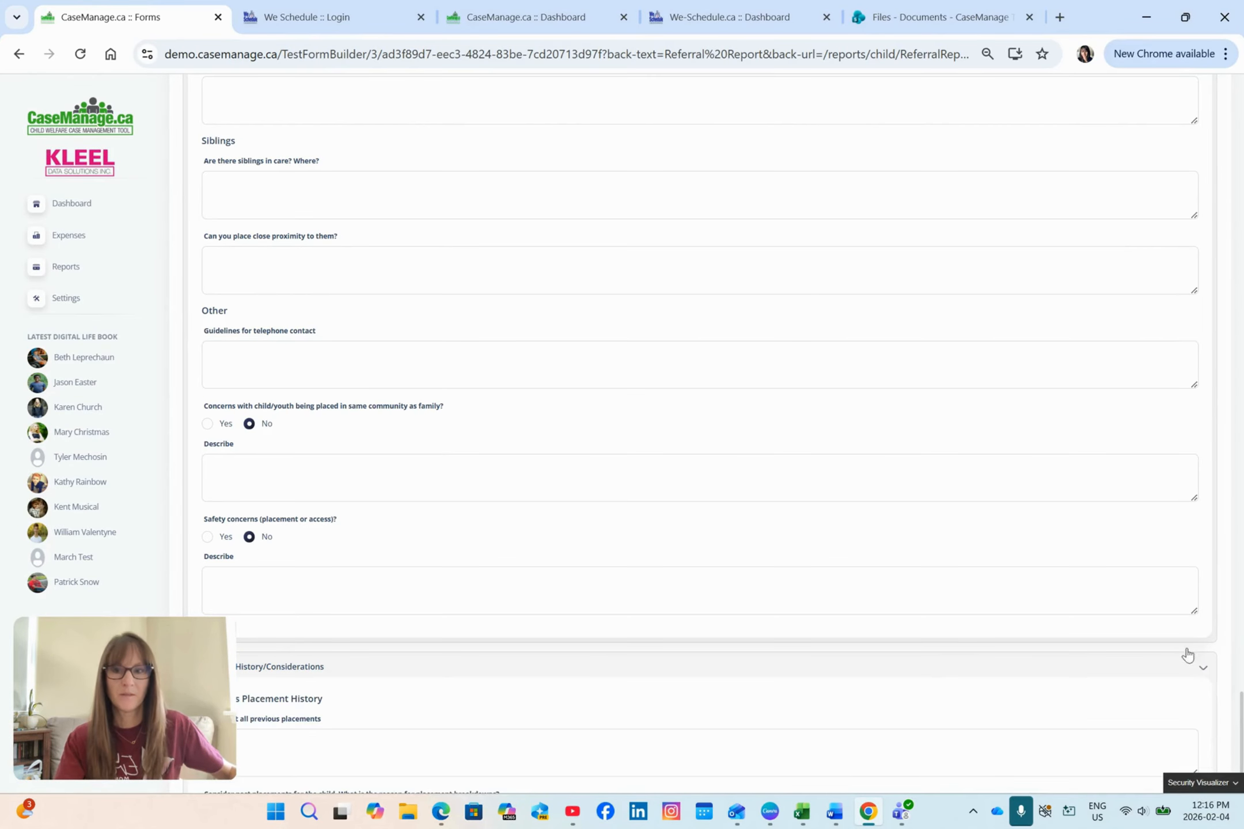
pyautogui.scroll(-7, 1016, 497)
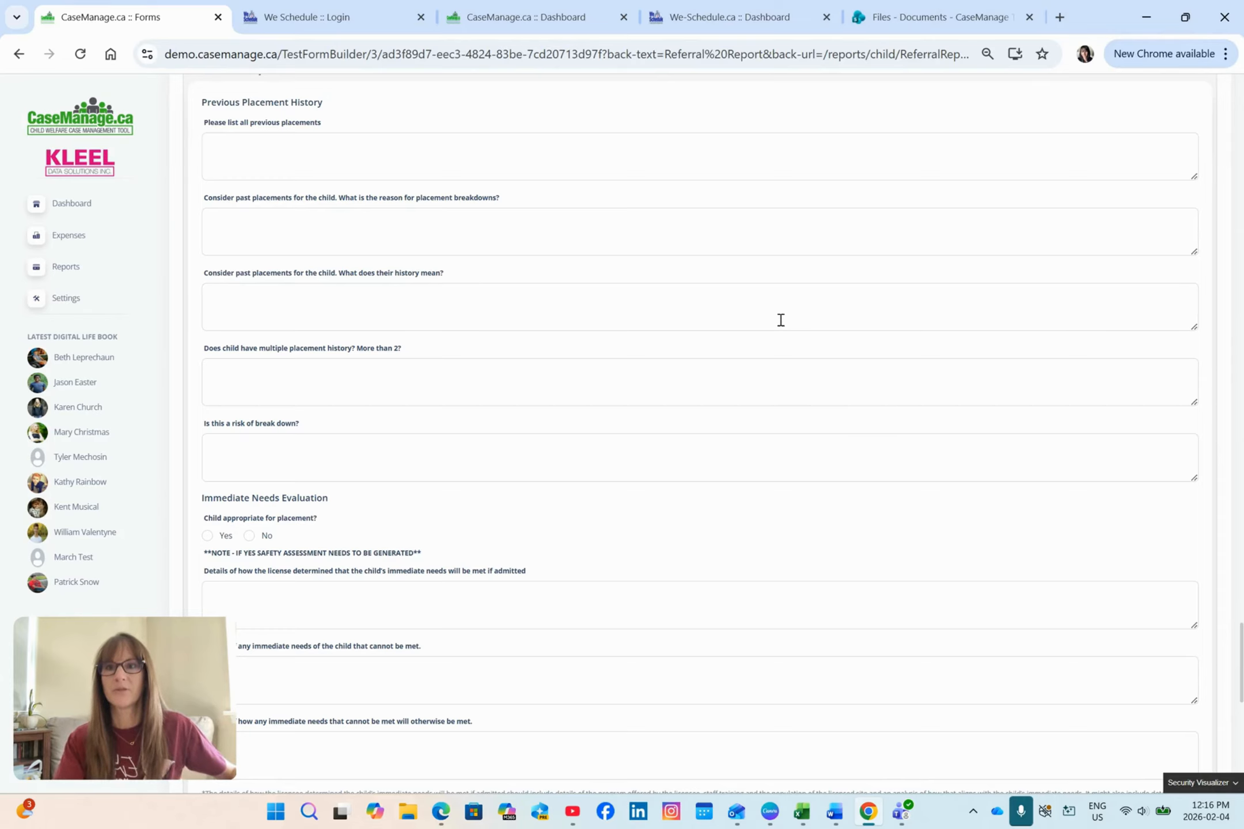
pyautogui.scroll(-2, 592, 295)
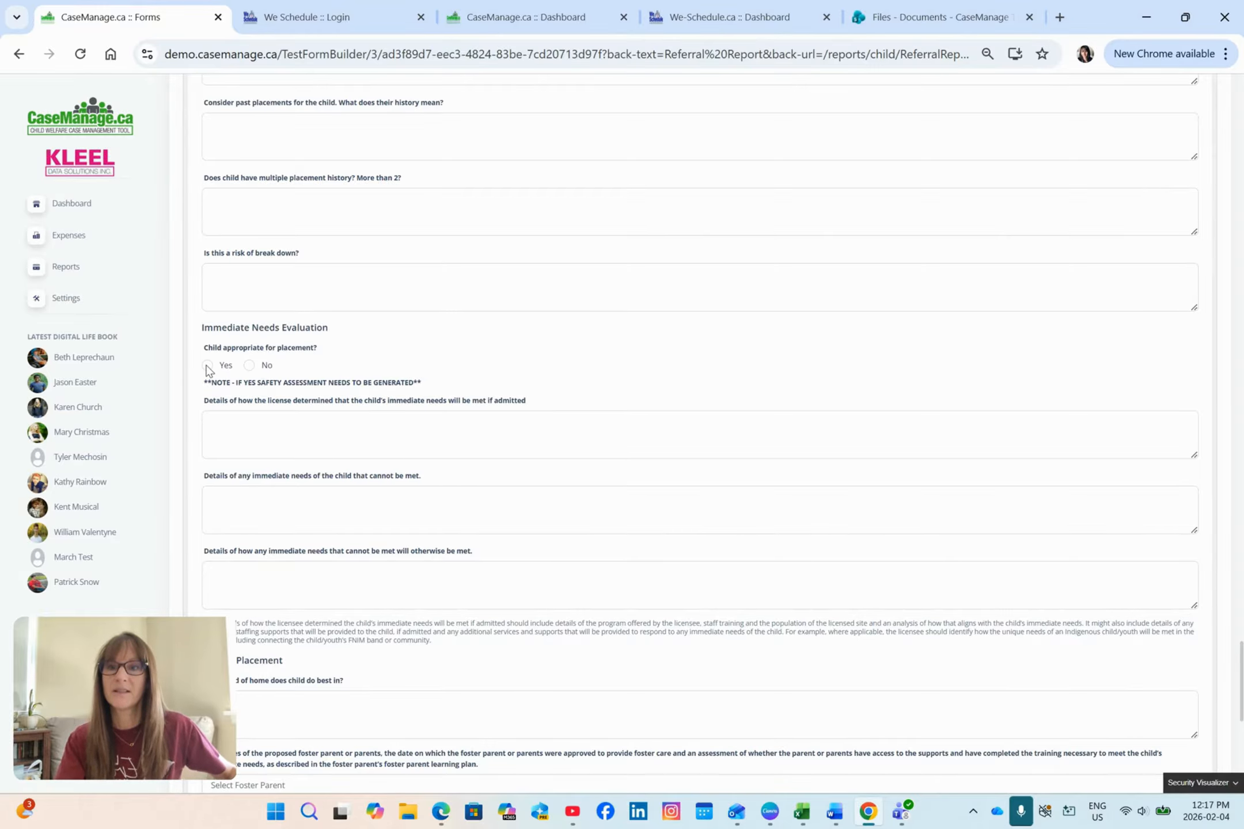
pyautogui.scroll(-3, 490, 357)
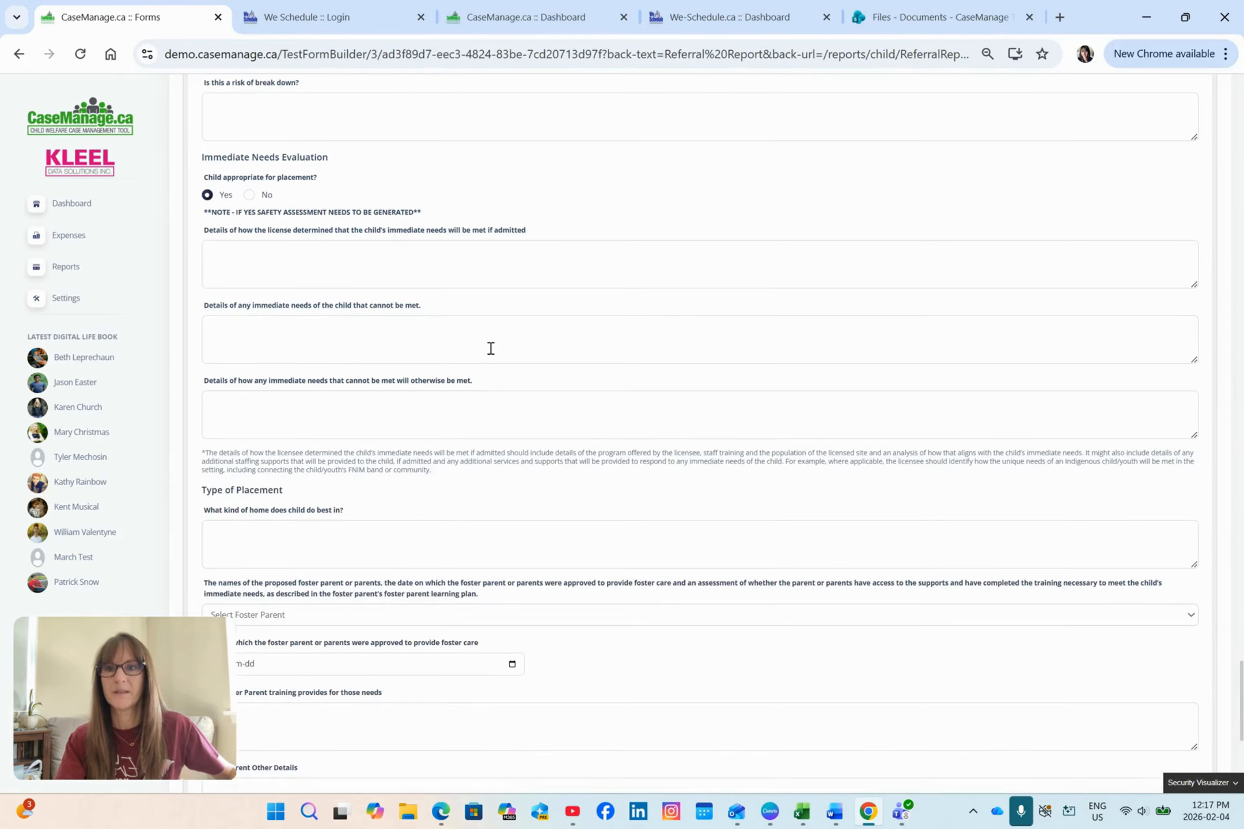
# Step: Enter "test" in the three Immediate Needs Evaluation detail fields: needs met if admitted, needs that cannot be met, and how they will otherwise be met
pyautogui.click(436, 263)
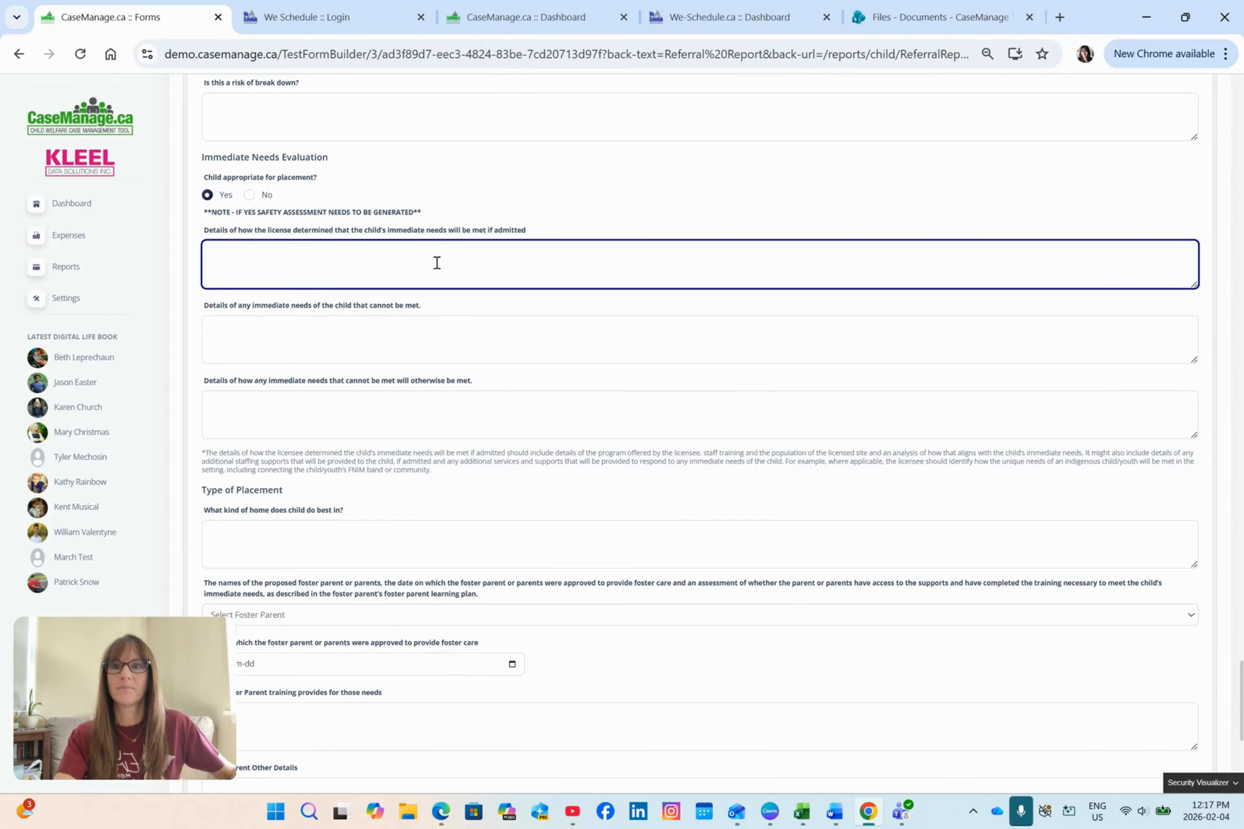
pyautogui.write('test')
pyautogui.click(429, 338)
pyautogui.write('tes')
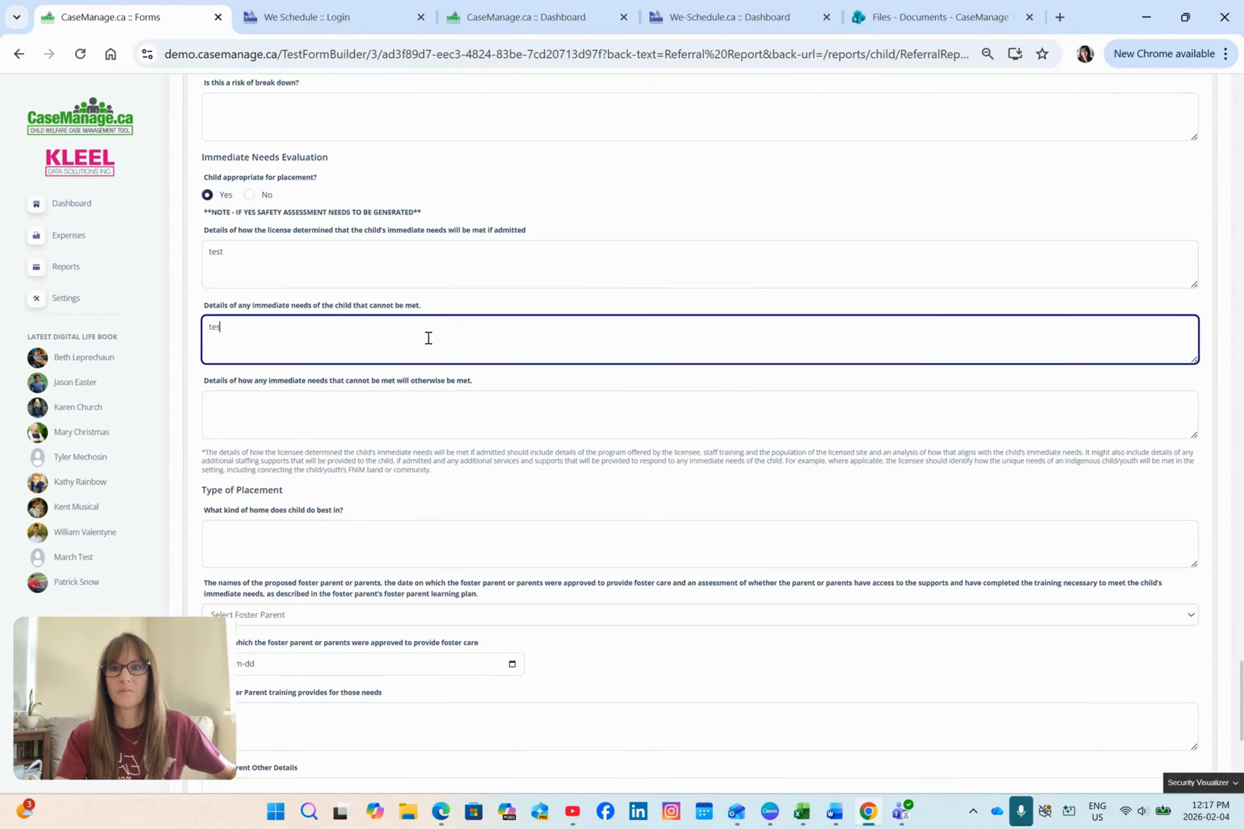
pyautogui.write('t')
pyautogui.click(429, 398)
pyautogui.write('test')
# Step: Under Type of Placement, enter "test" for the kind of home the child does best in and select the proposed foster parent
pyautogui.click(410, 524)
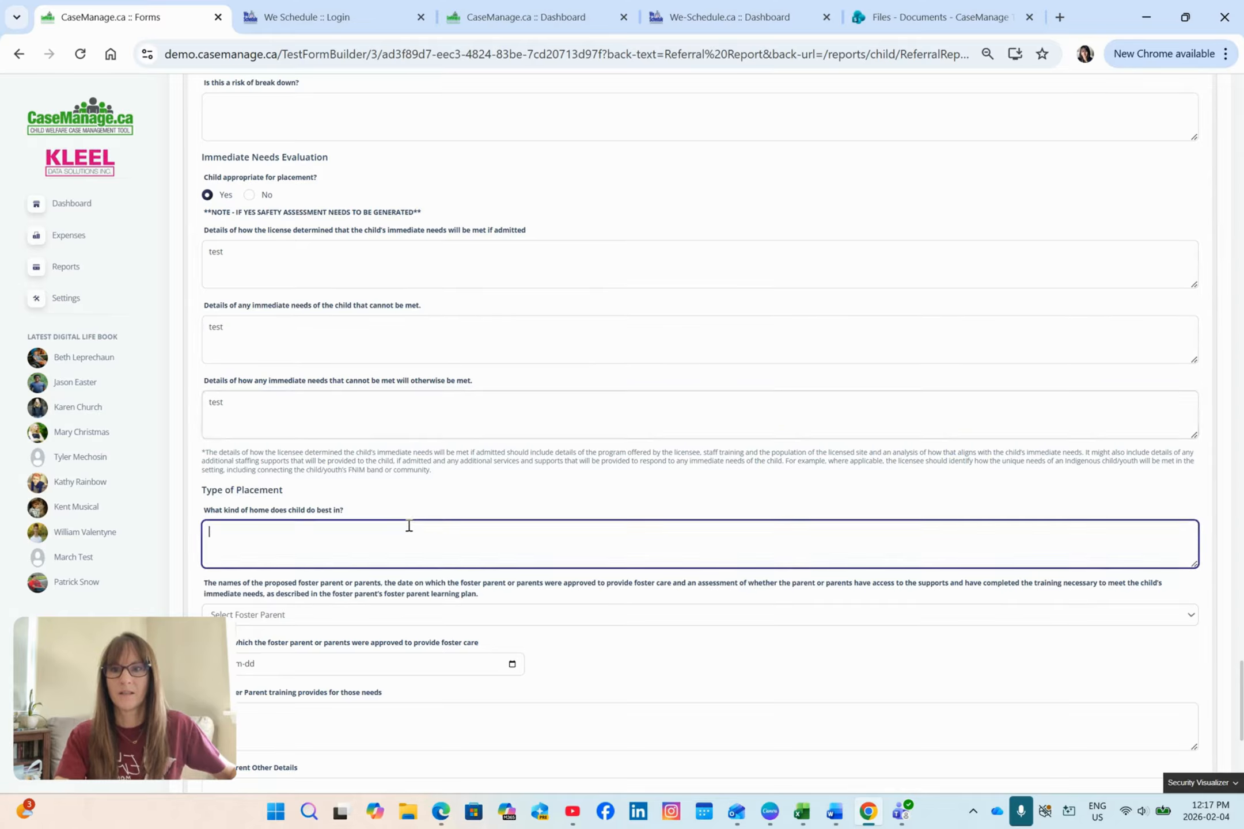
pyautogui.write('test')
pyautogui.scroll(-3, 411, 507)
pyautogui.click(401, 444)
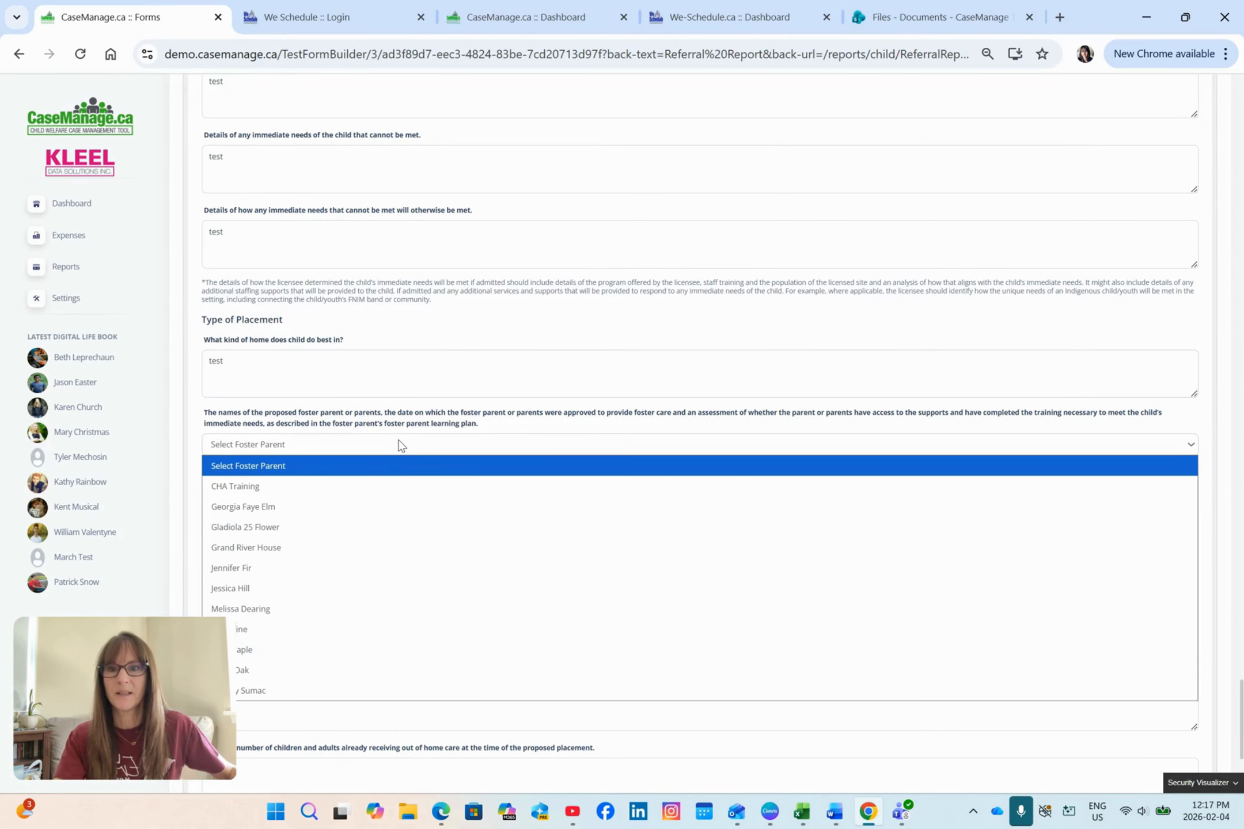
pyautogui.scroll(-3, 402, 444)
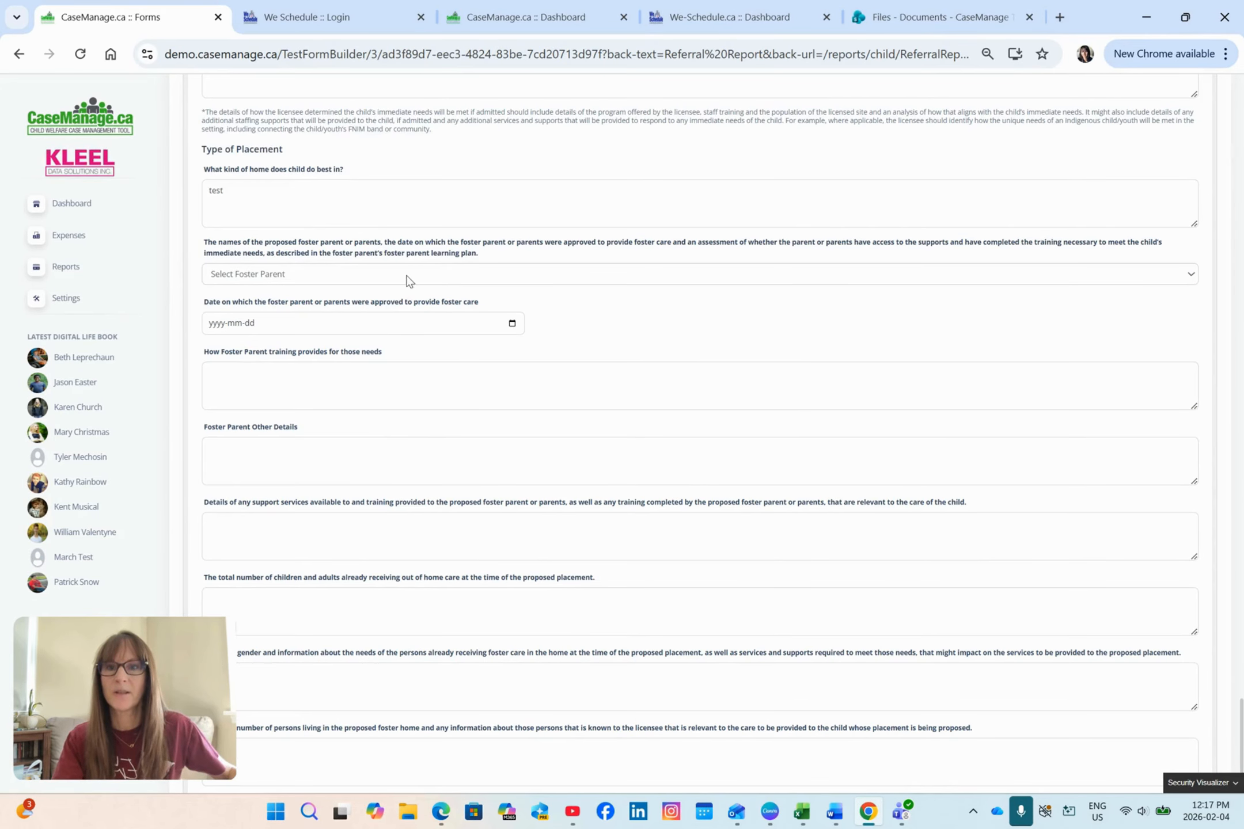
pyautogui.click(406, 275)
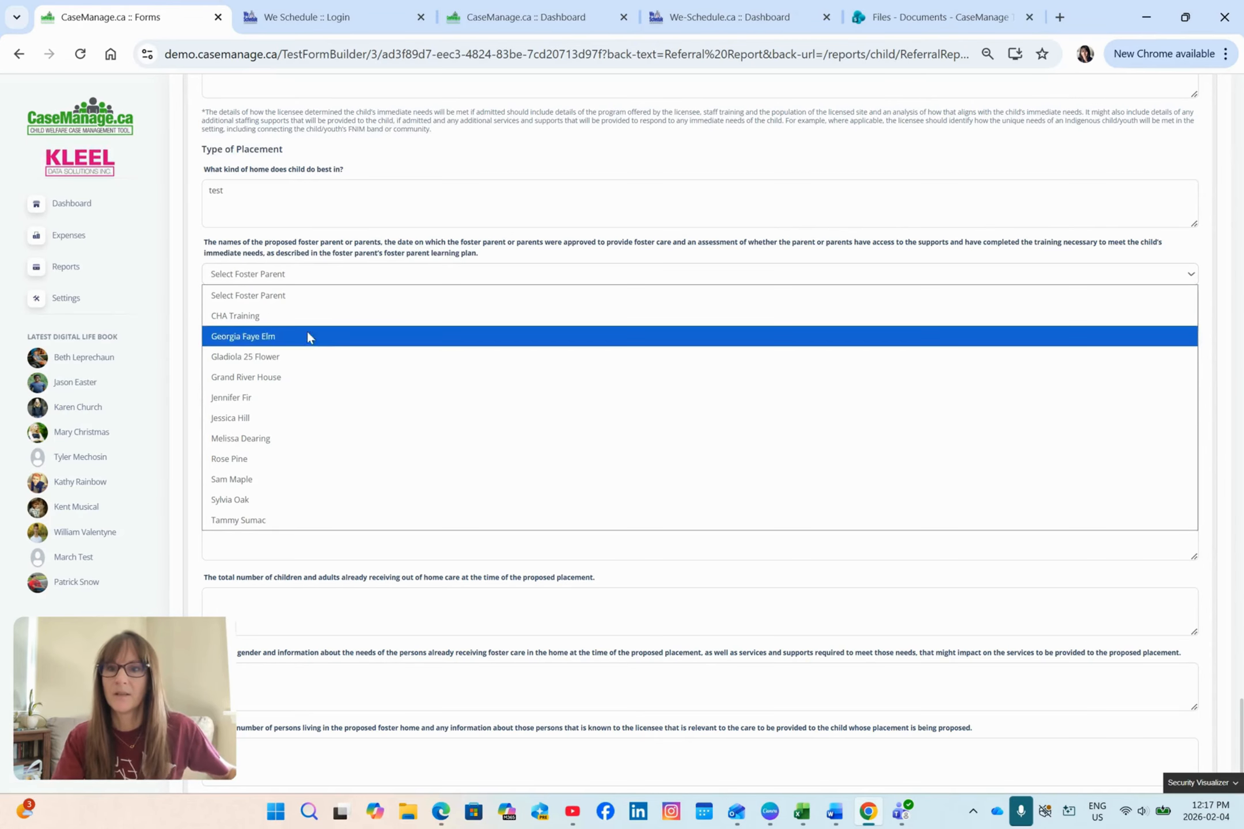
pyautogui.click(279, 461)
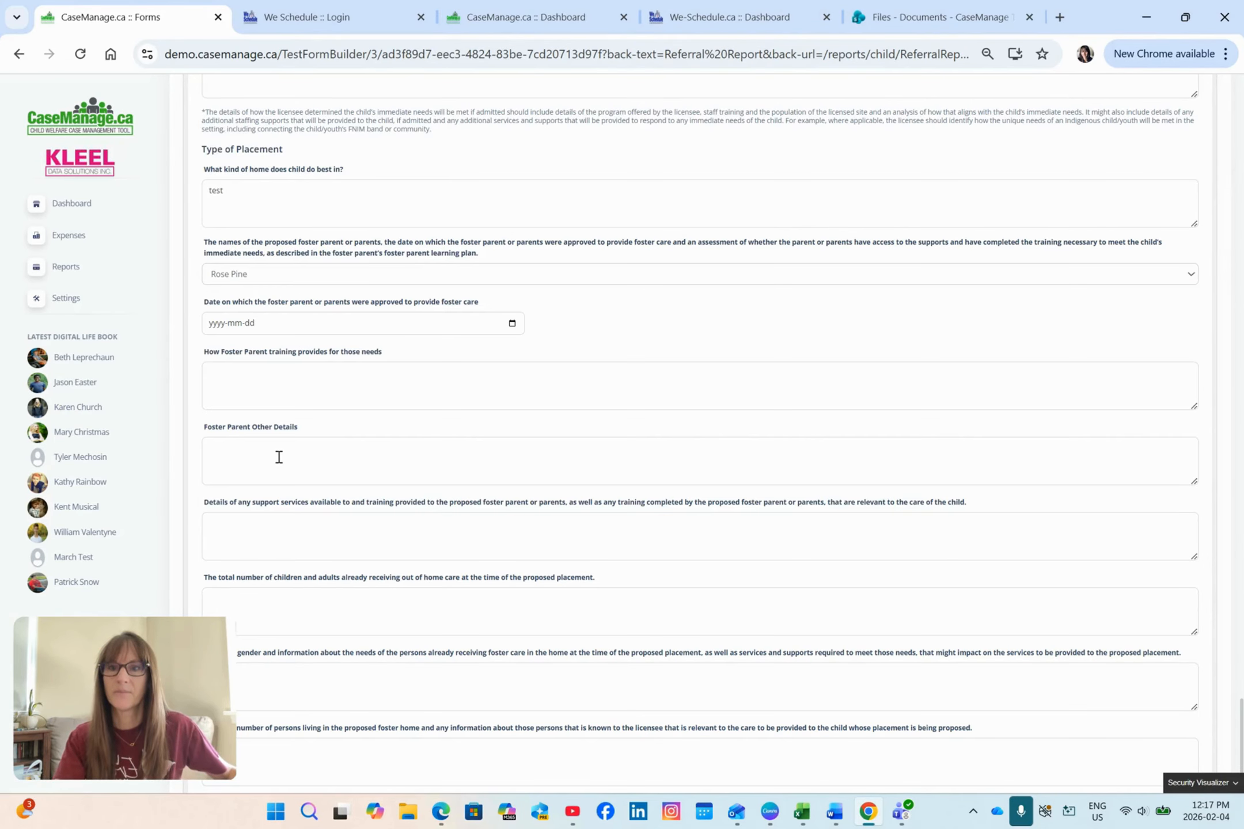
# Step: Set the date on which the foster parent was approved to provide foster care to 2024-01-01
pyautogui.click(512, 324)
pyautogui.click(233, 347)
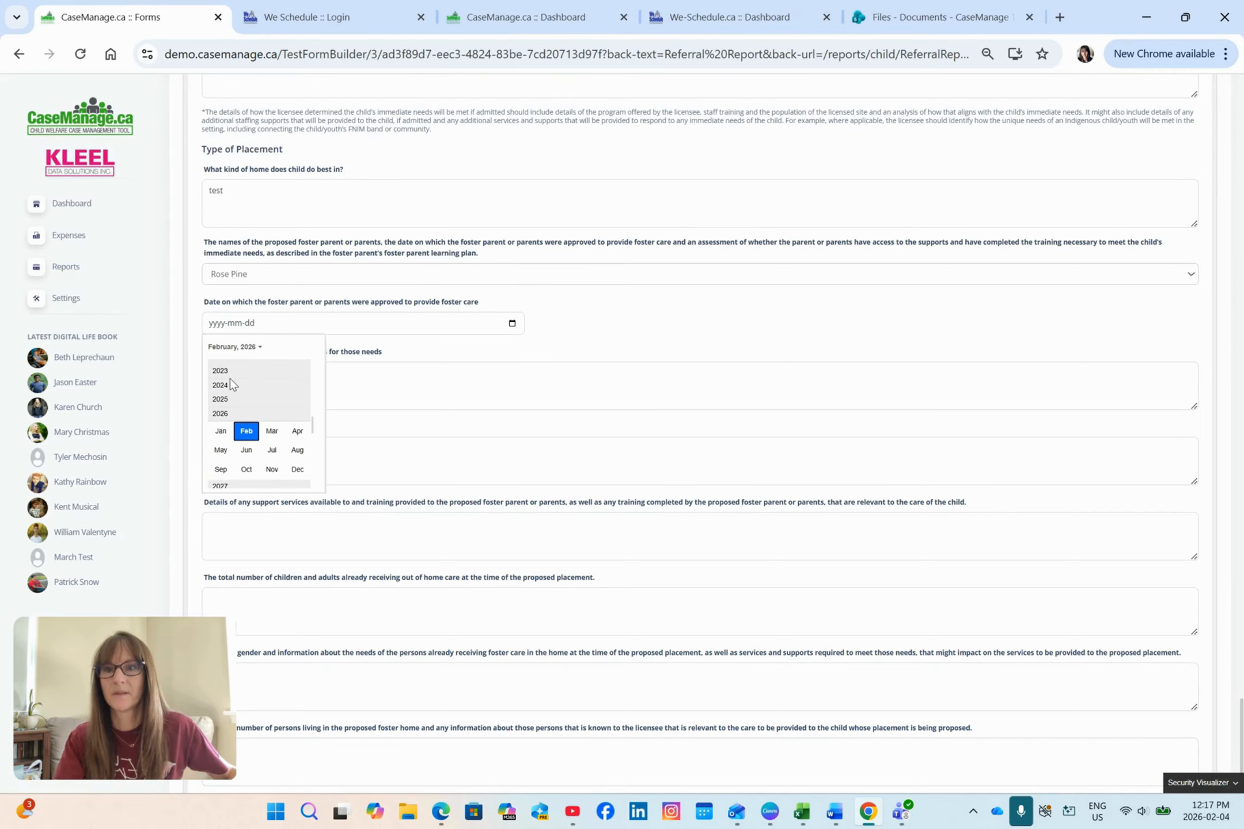
pyautogui.click(231, 387)
pyautogui.click(228, 387)
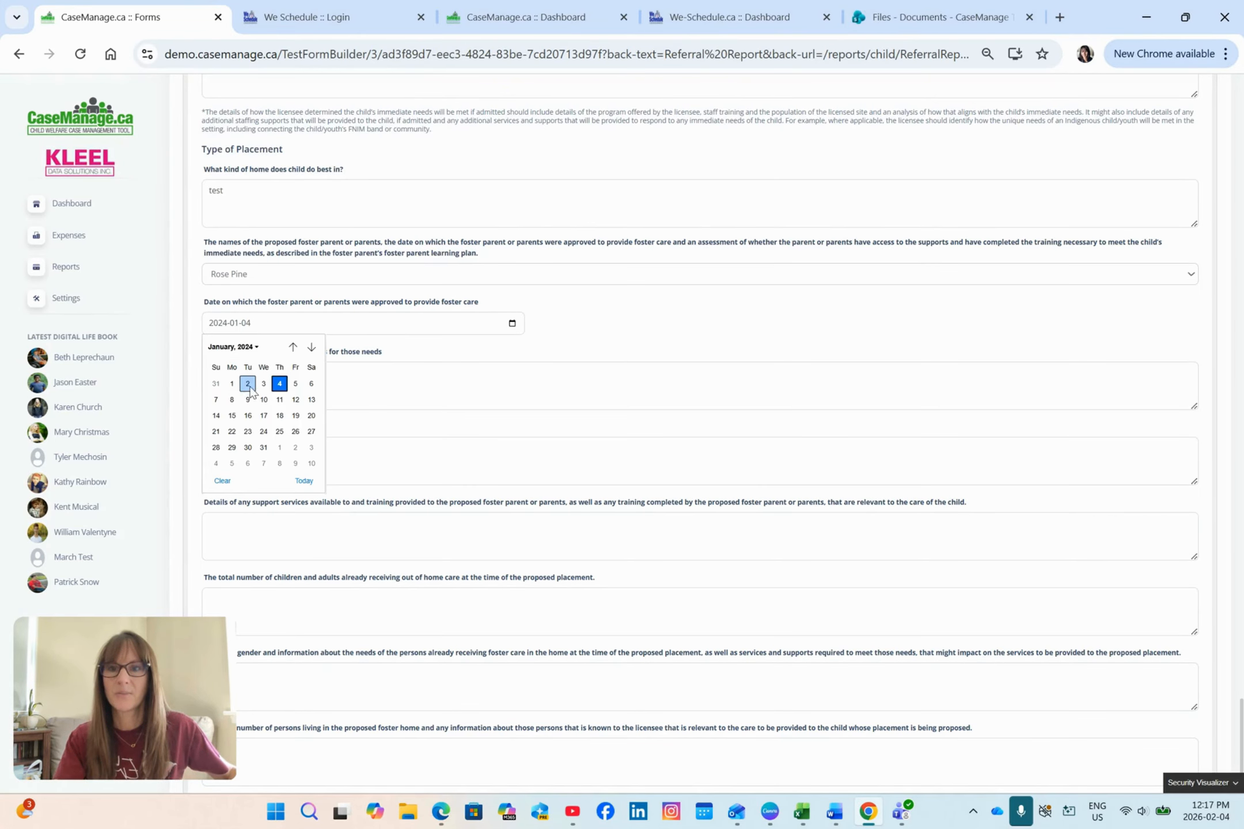
pyautogui.click(234, 384)
# Step: Enter "test" for how foster parent training provides for the needs, foster parent other details, and available support services and training
pyautogui.click(568, 378)
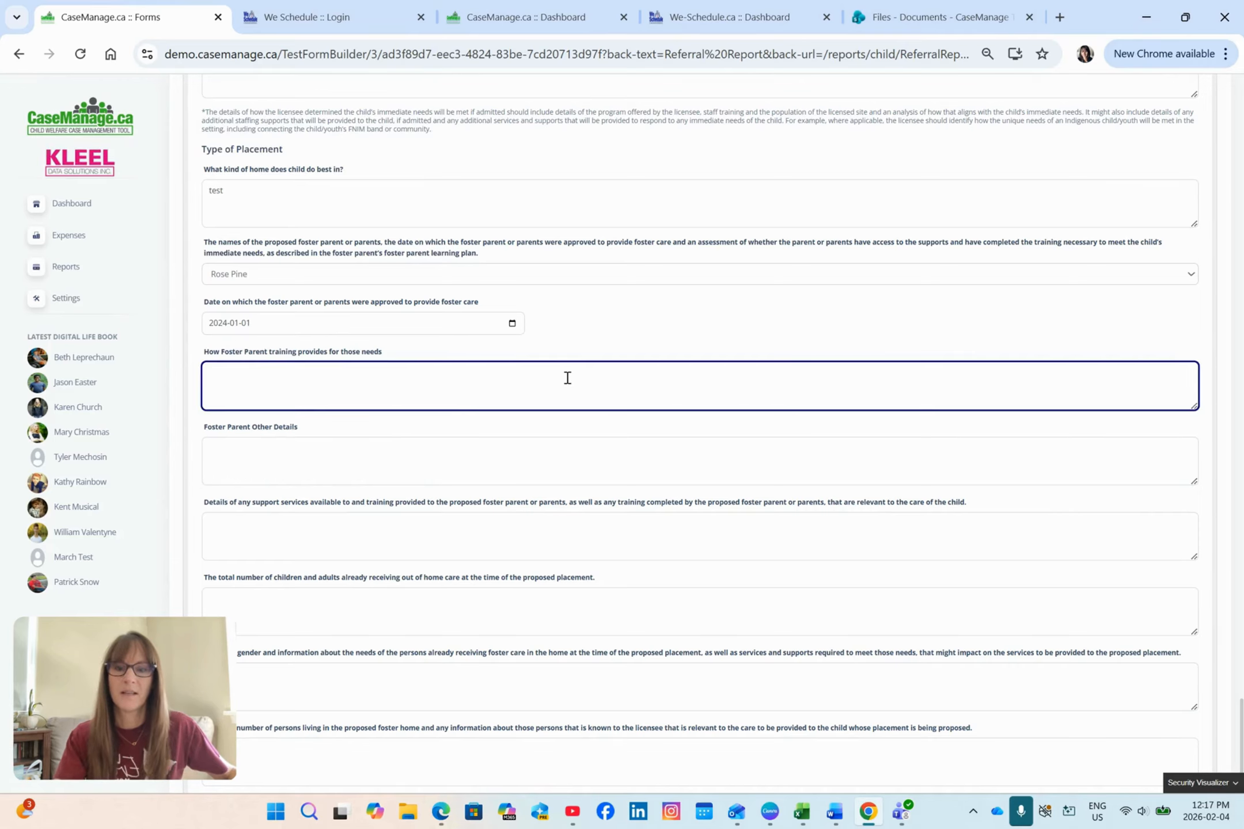
pyautogui.write('test')
pyautogui.click(521, 452)
pyautogui.write('test')
pyautogui.click(490, 518)
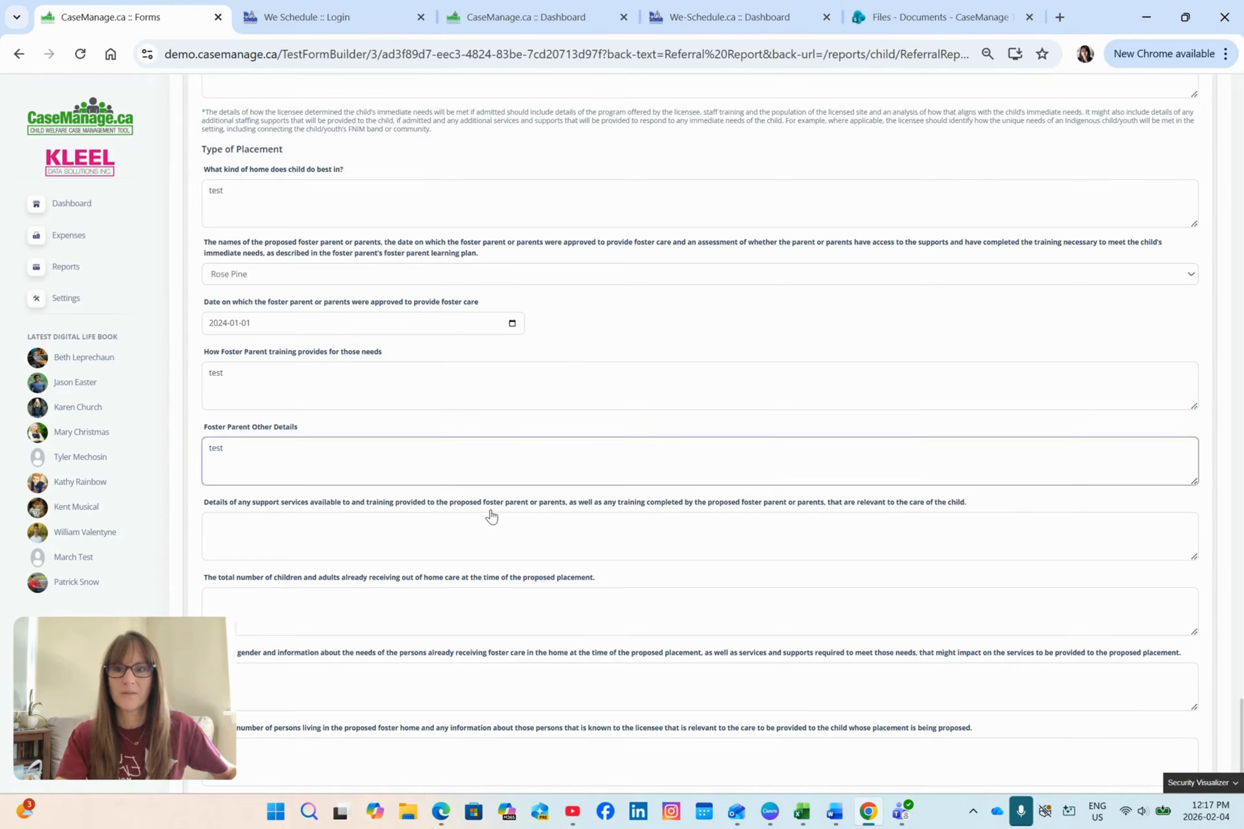
pyautogui.write('test')
# Step: Enter "test" for the total already receiving care, the ages and needs of those persons, and the total persons living in the foster home
pyautogui.click(468, 595)
pyautogui.write('test')
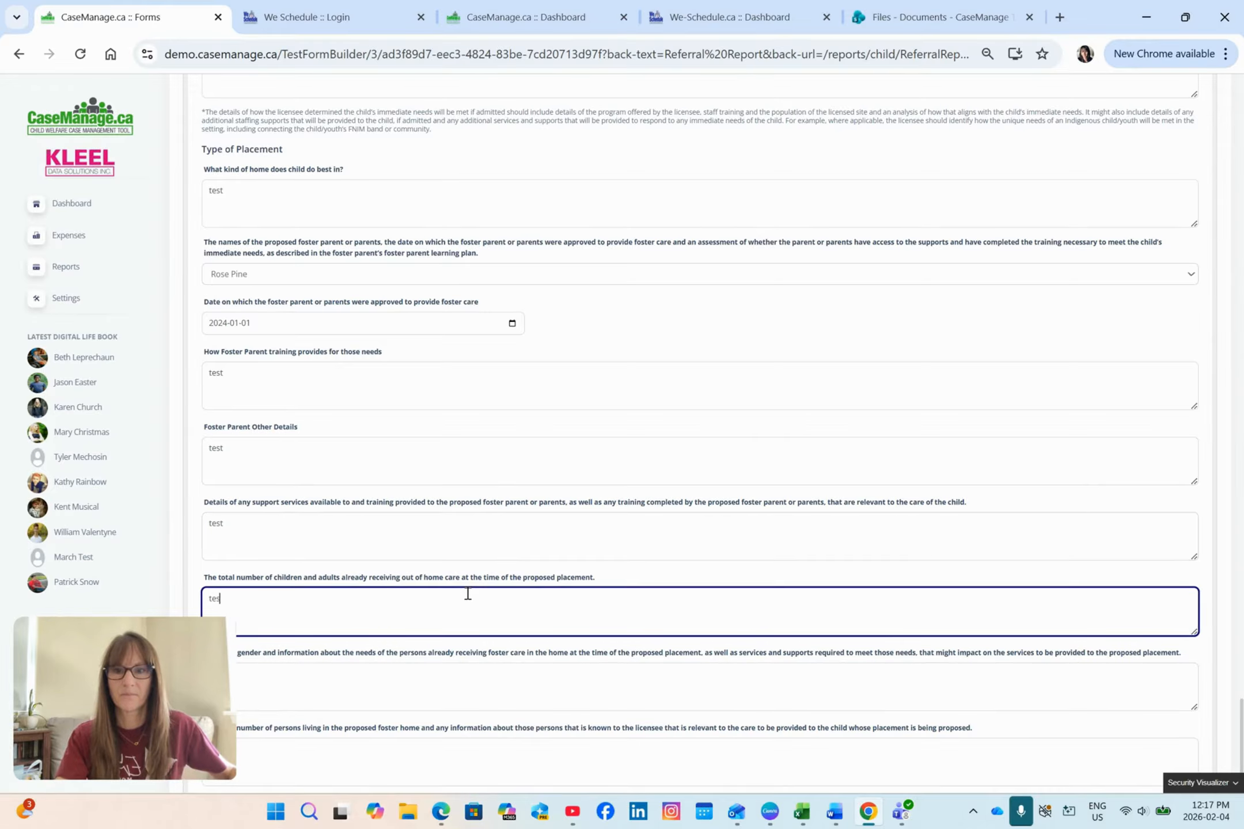
pyautogui.scroll(-2, 467, 599)
pyautogui.click(455, 538)
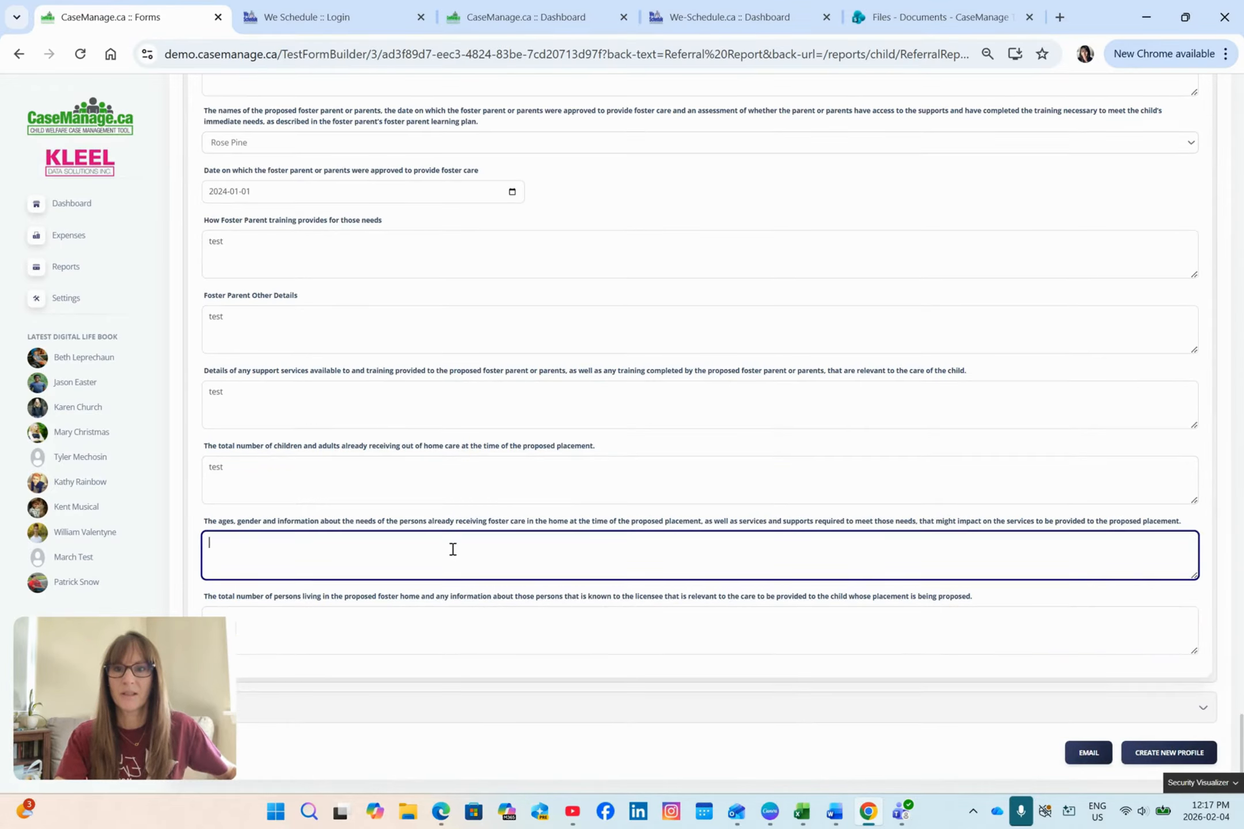
pyautogui.write('test')
pyautogui.click(470, 627)
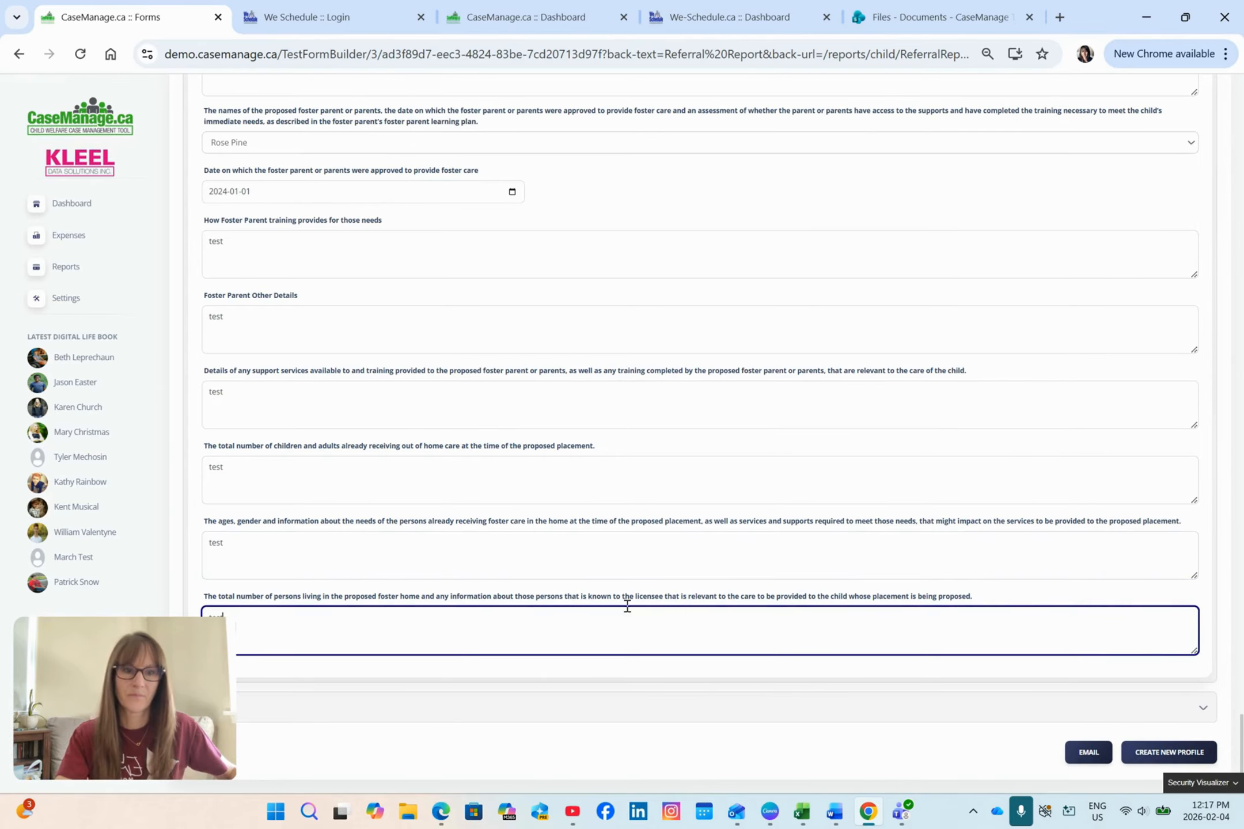
# Step: Expand the Signatures section and draw the licensee's signature
pyautogui.click(1199, 708)
pyautogui.scroll(-4, 1060, 416)
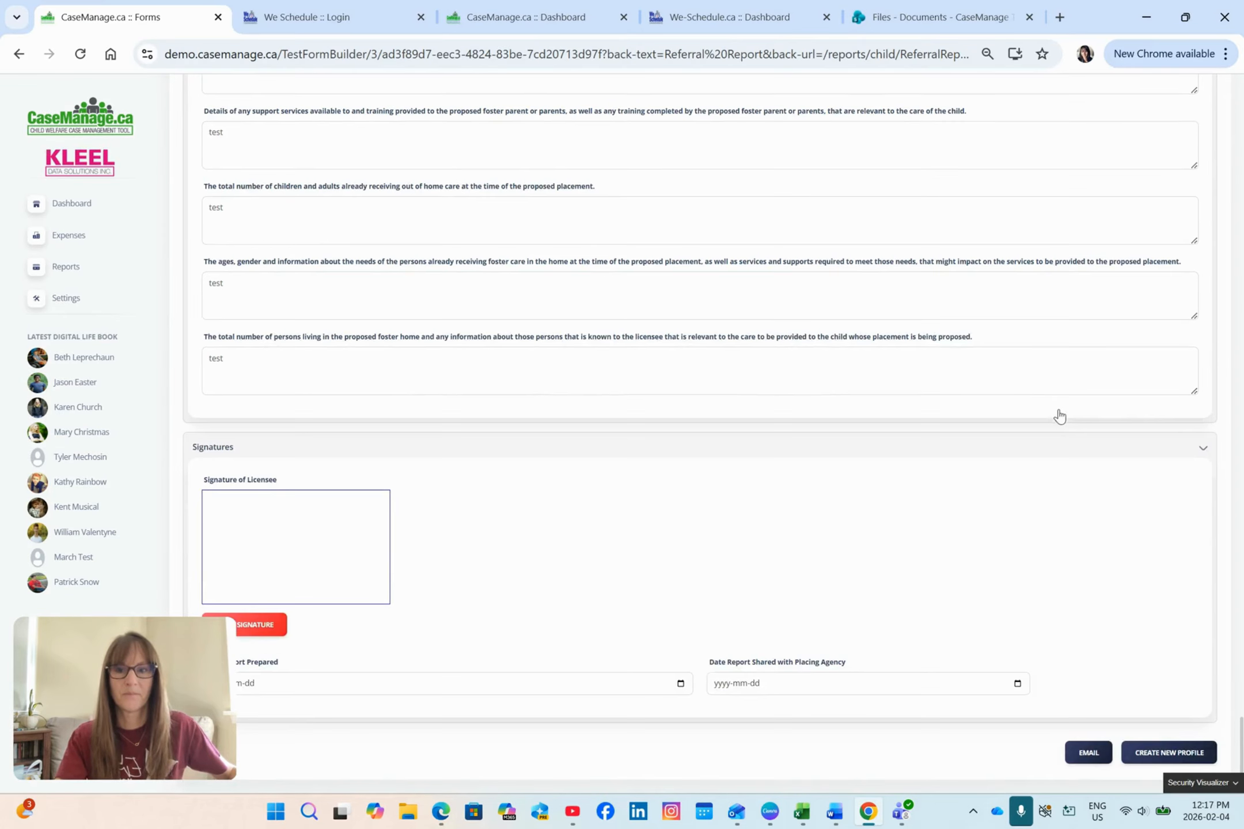
pyautogui.moveTo(271, 518)
pyautogui.mouseDown()
pyautogui.moveTo(235, 561)
pyautogui.moveTo(304, 544)
pyautogui.mouseUp()
# Step: Set both the date the report was shared with the placing agency and the date it was prepared to 2026-02-04
pyautogui.click(1018, 684)
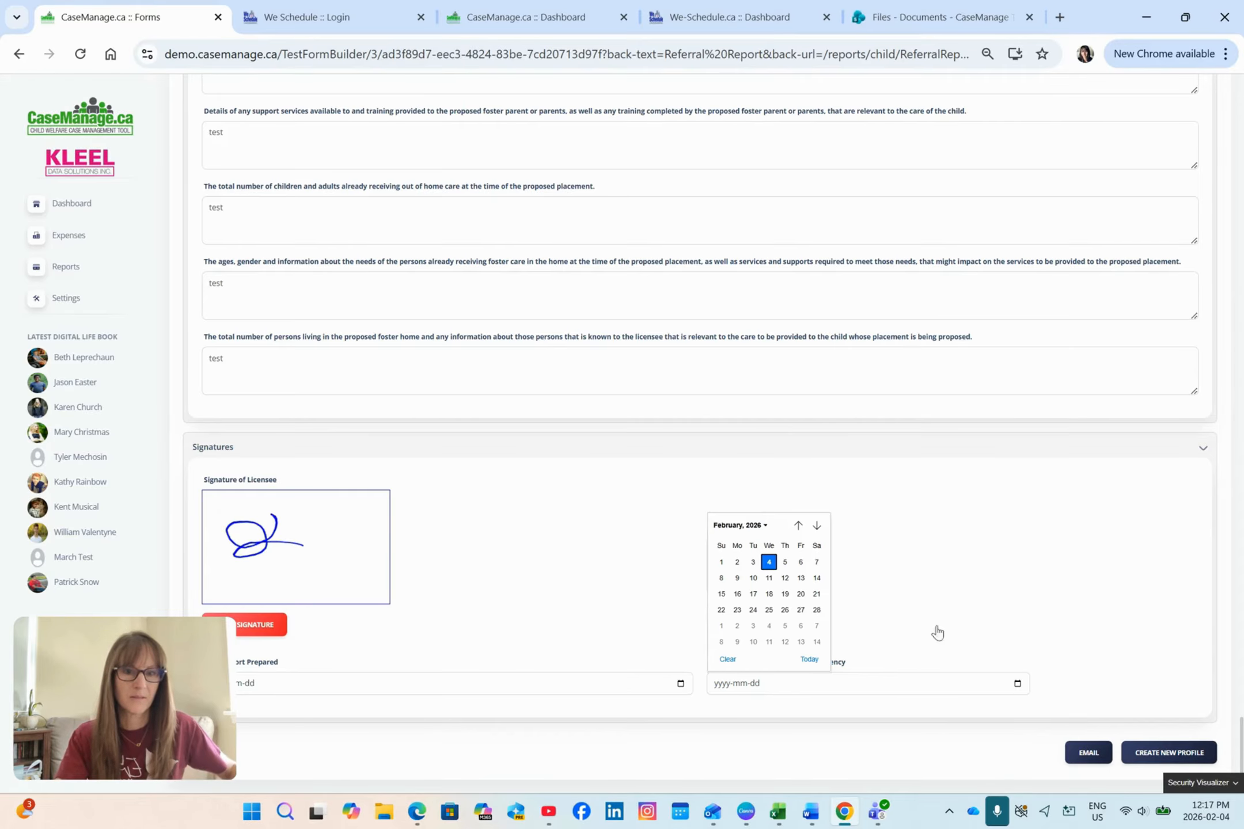
pyautogui.click(769, 562)
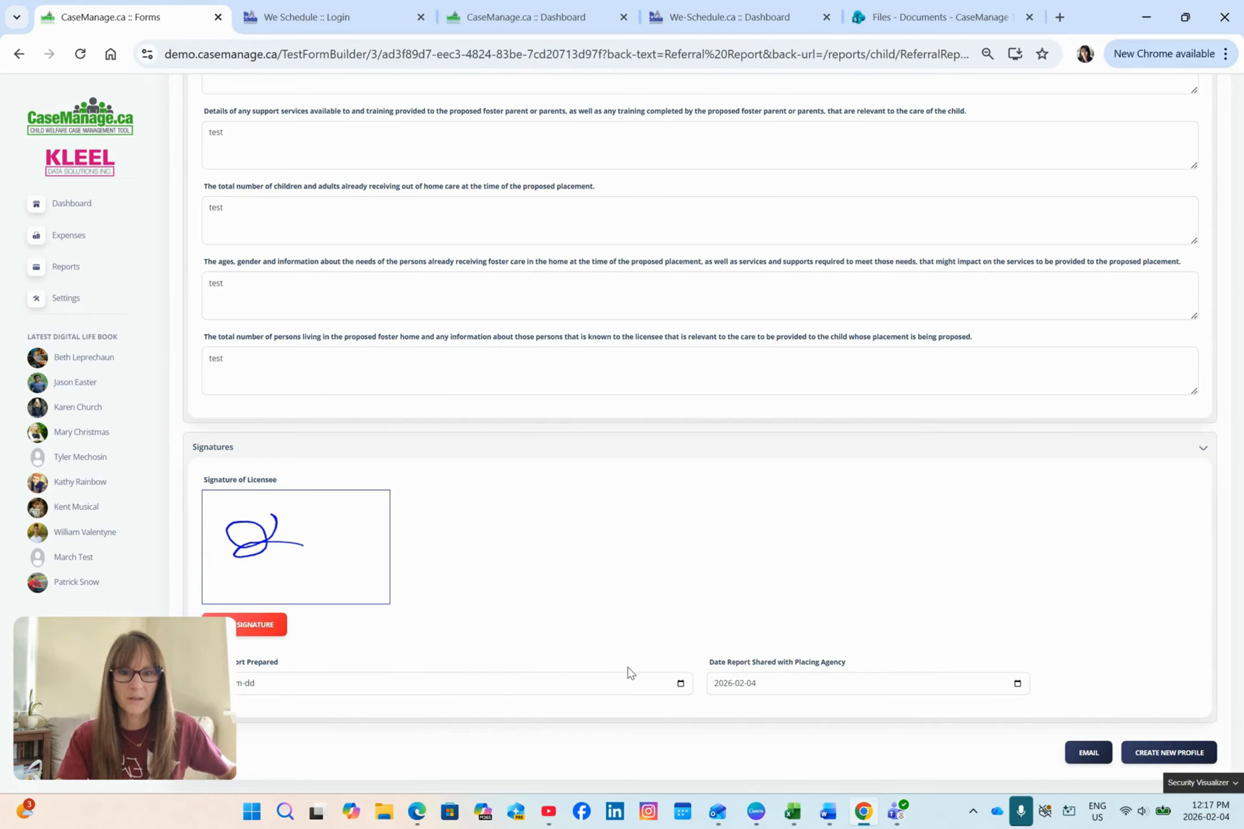
pyautogui.click(681, 689)
pyautogui.click(266, 567)
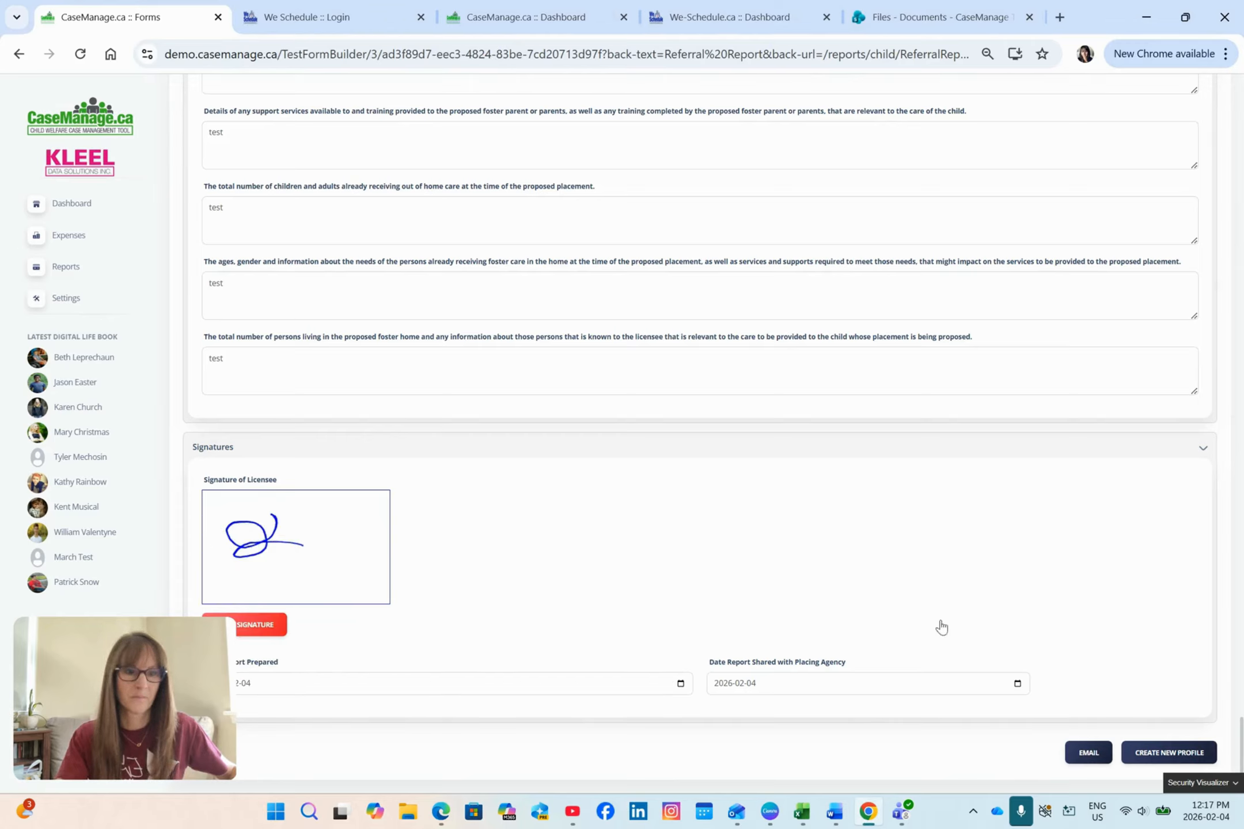
# Step: Try to create a new profile from the filled-out form
pyautogui.click(1159, 751)
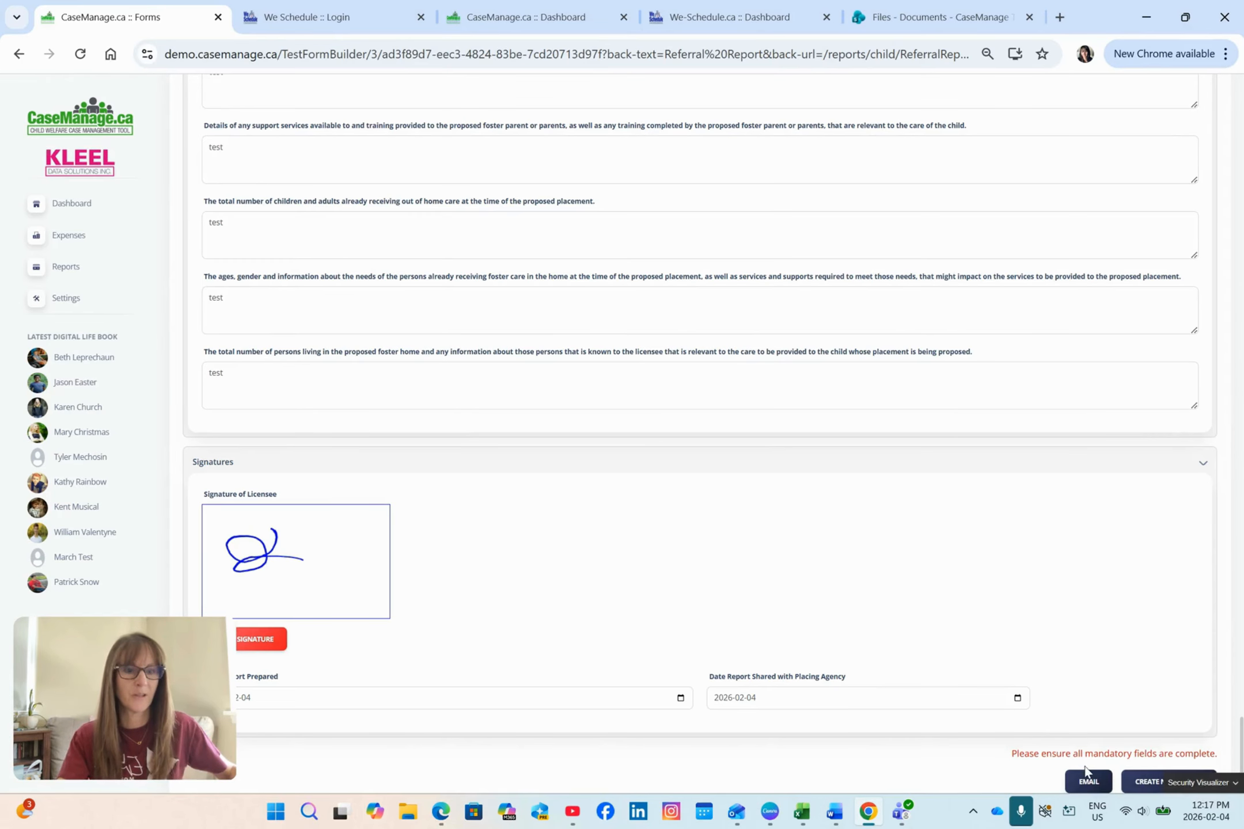
pyautogui.scroll(3, 1022, 597)
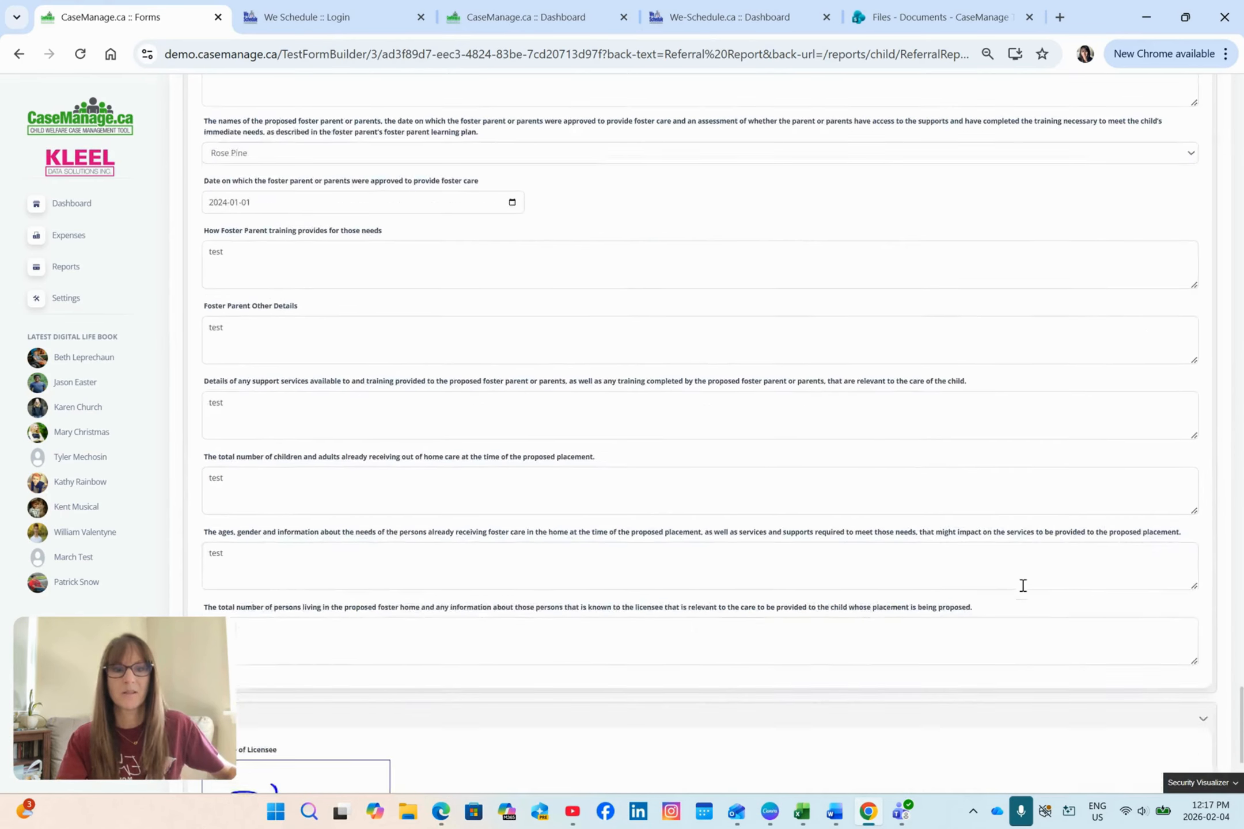
pyautogui.scroll(-4, 1023, 593)
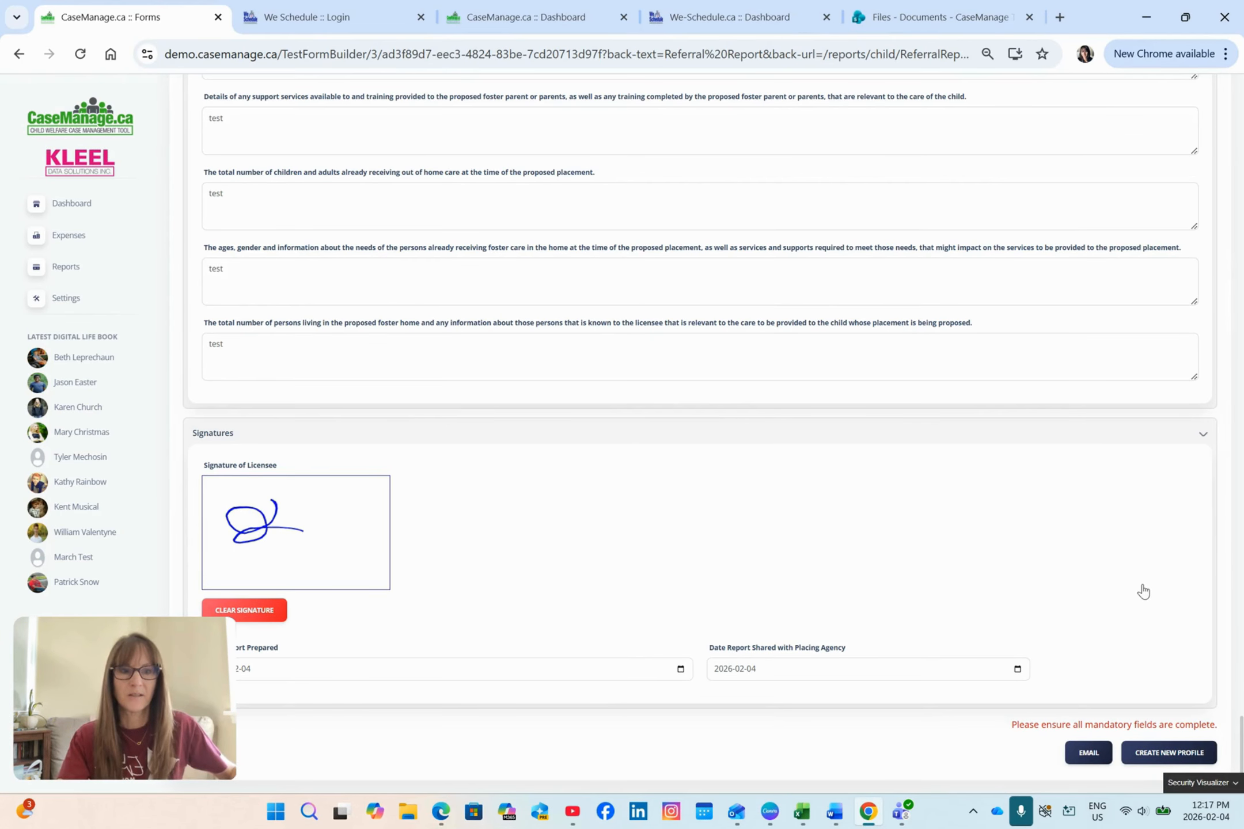
# Step: In the Reason for Placement section, enter "test" in the mandatory field for the basis on which the child is in care
pyautogui.scroll(15, 1112, 645)
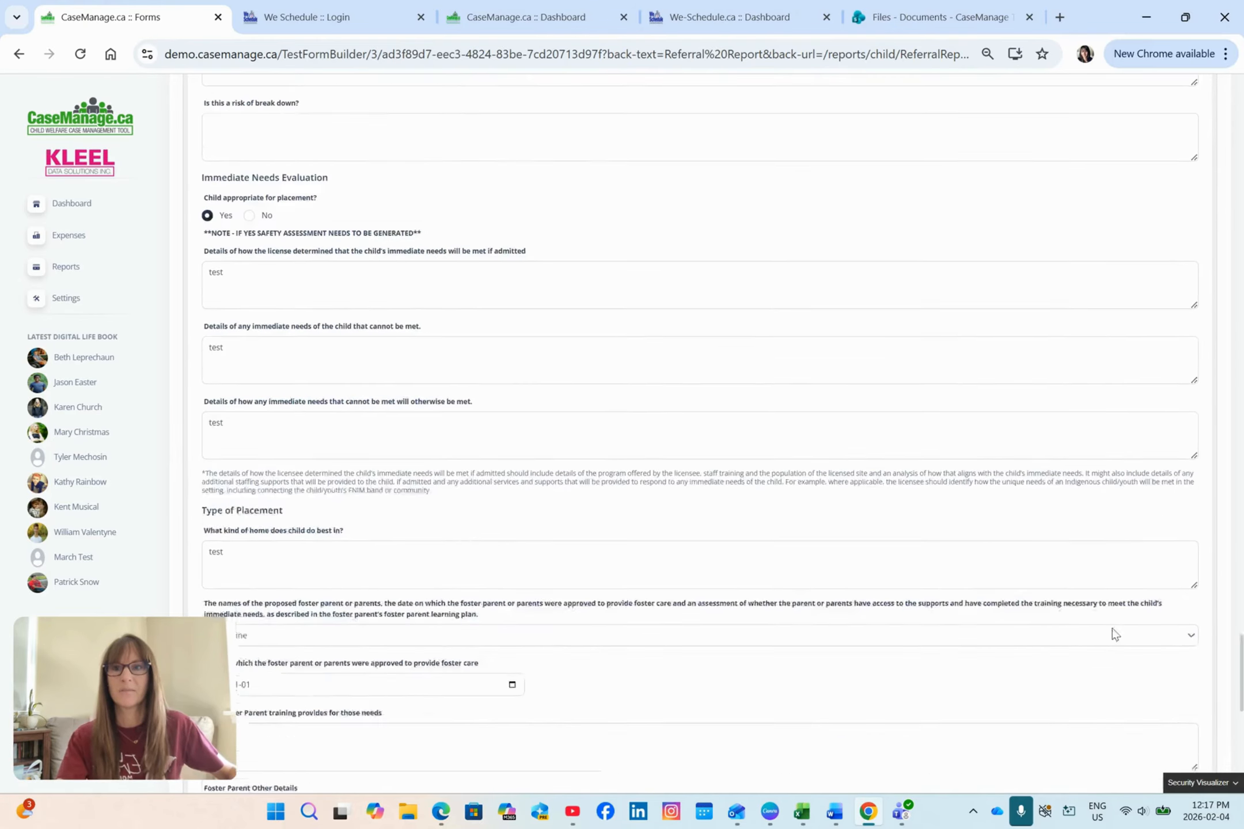
pyautogui.scroll(15, 1113, 599)
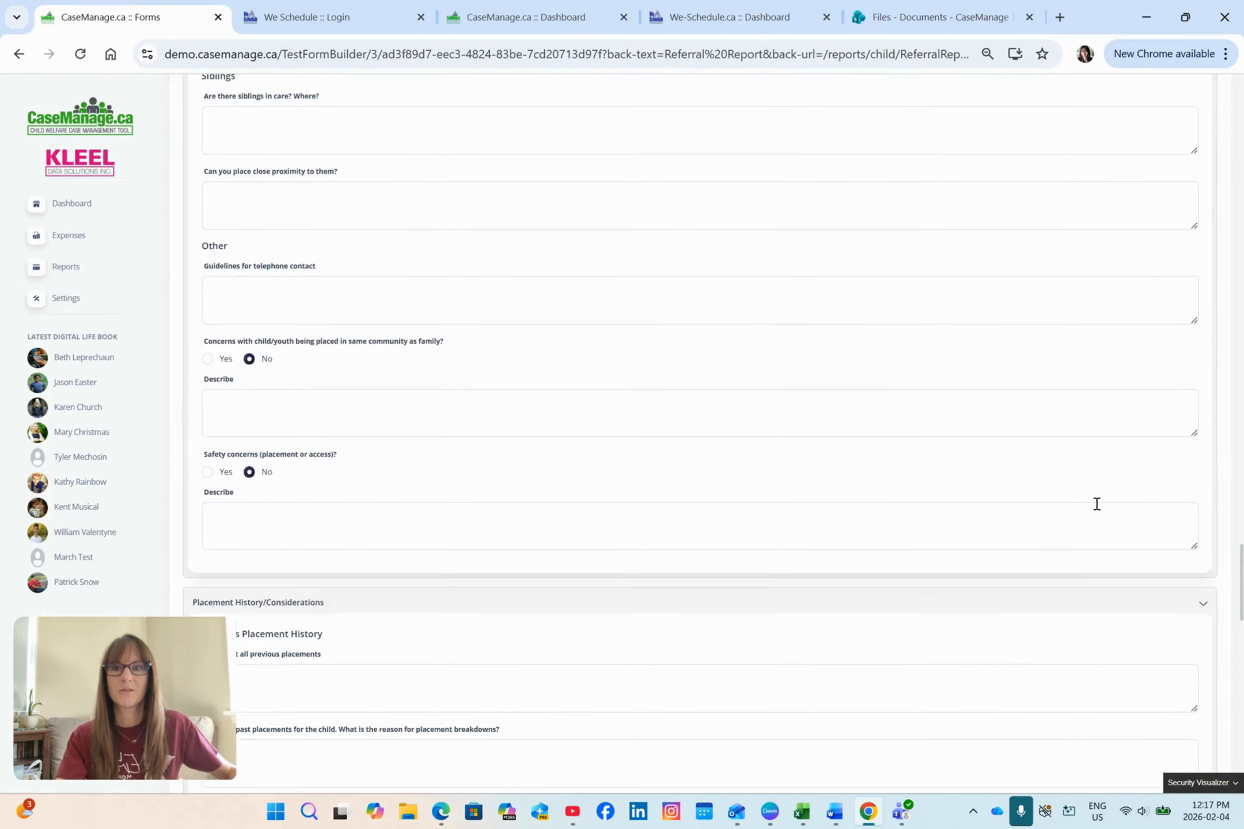
pyautogui.scroll(15, 1093, 504)
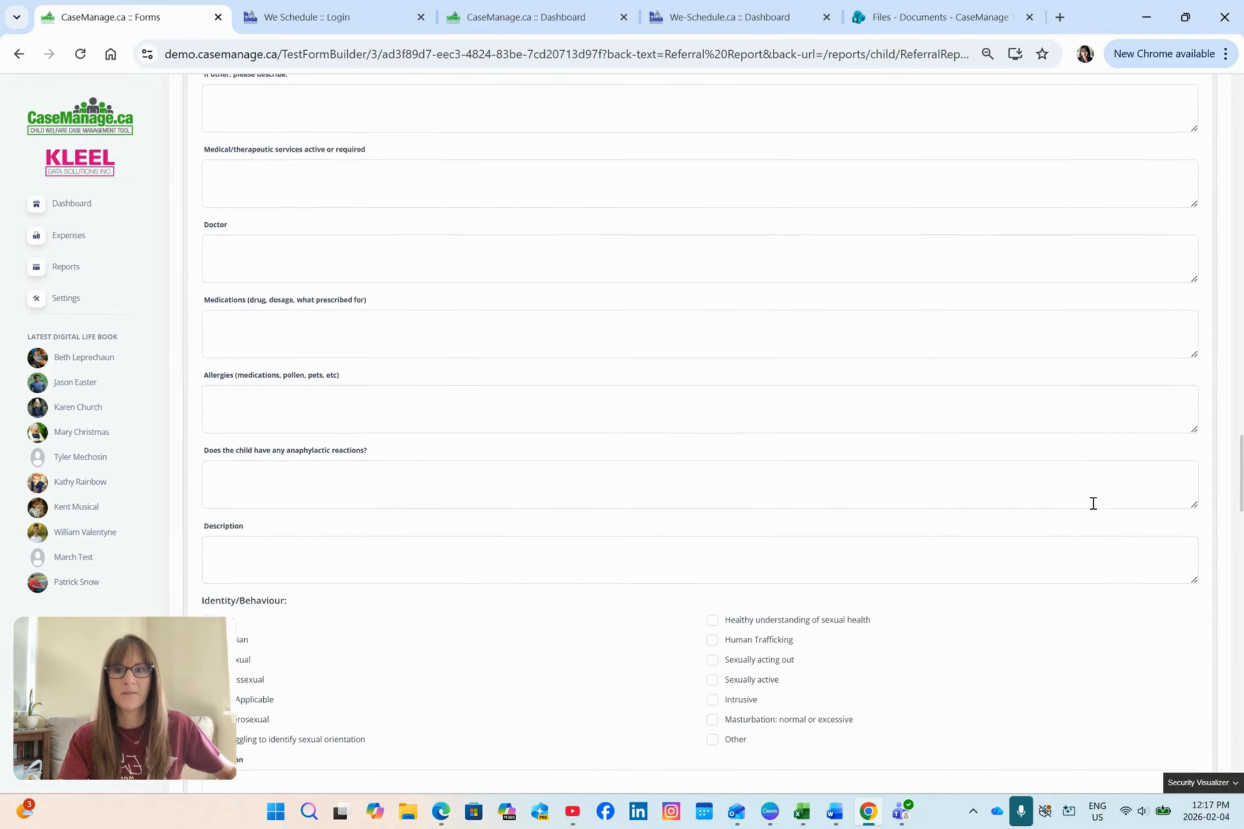
pyautogui.scroll(15, 1093, 509)
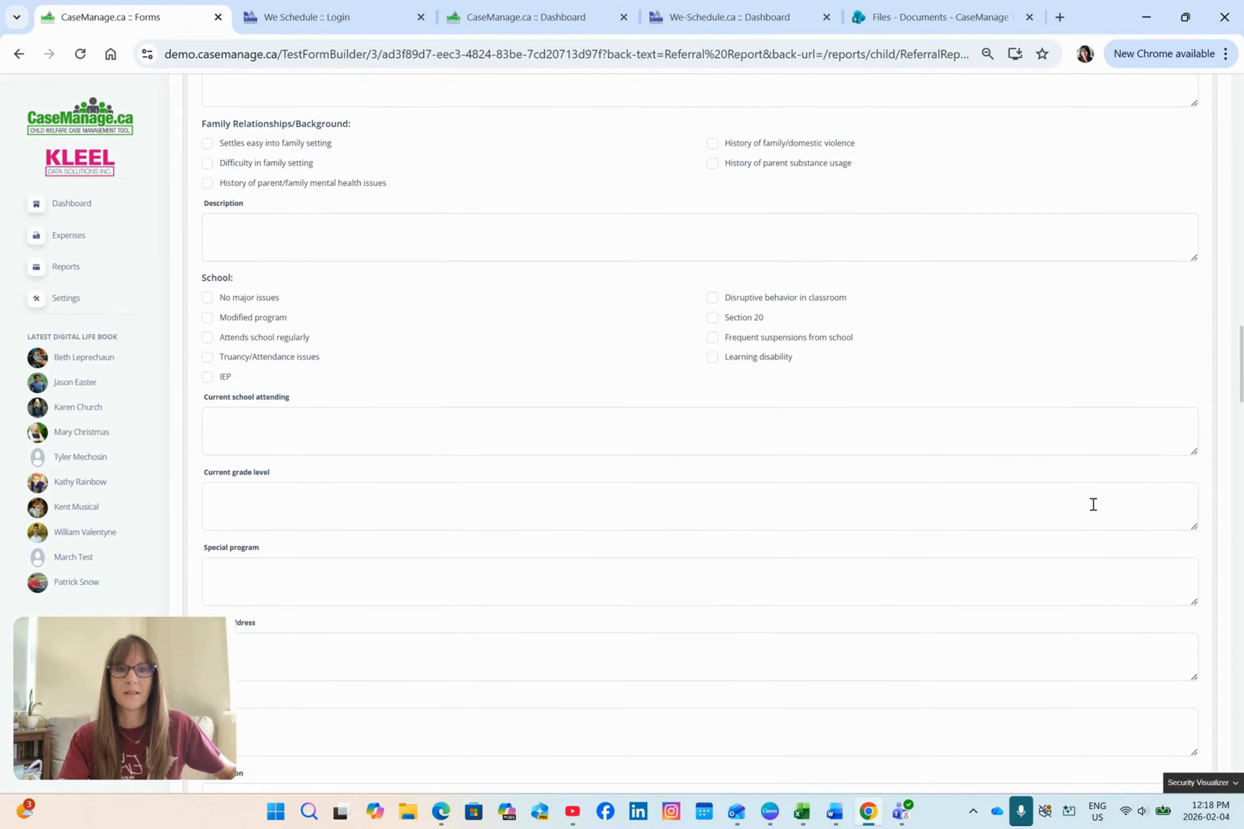
pyautogui.scroll(12, 1093, 507)
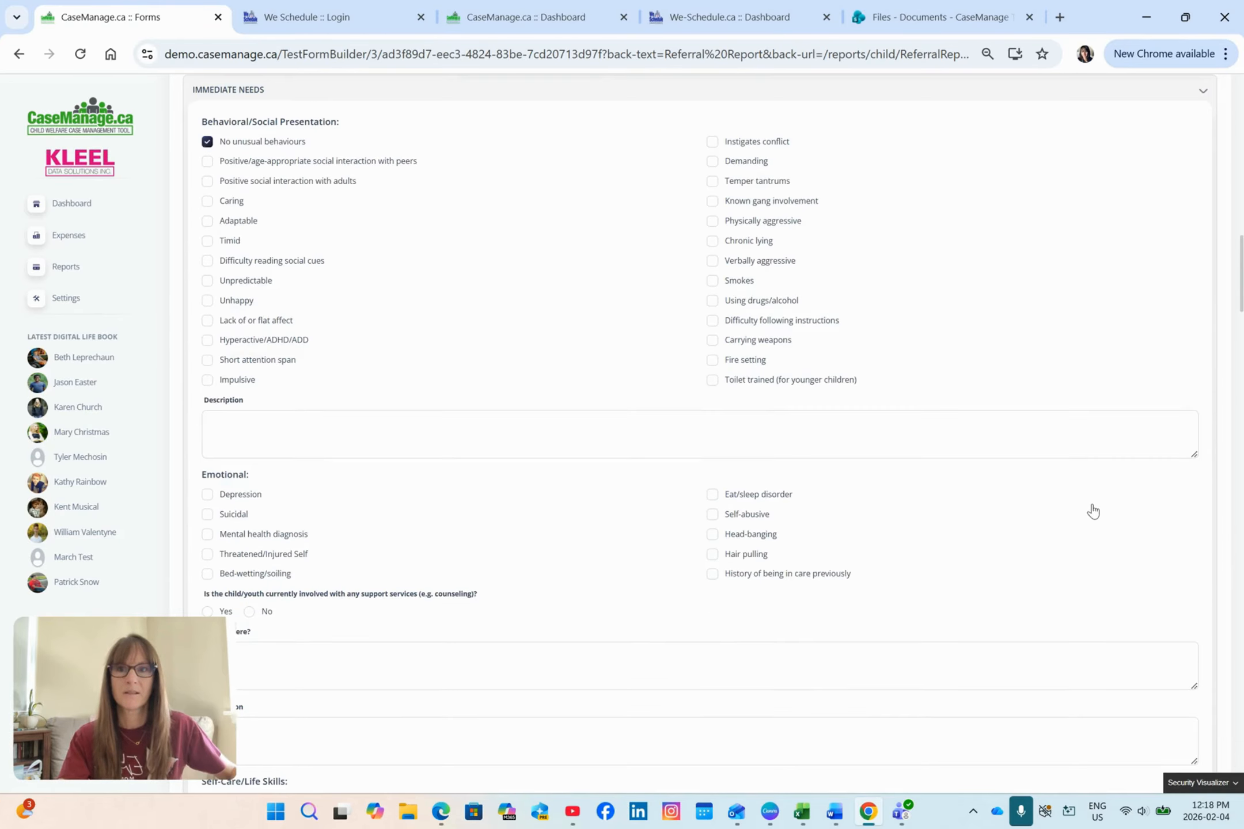
pyautogui.click(606, 269)
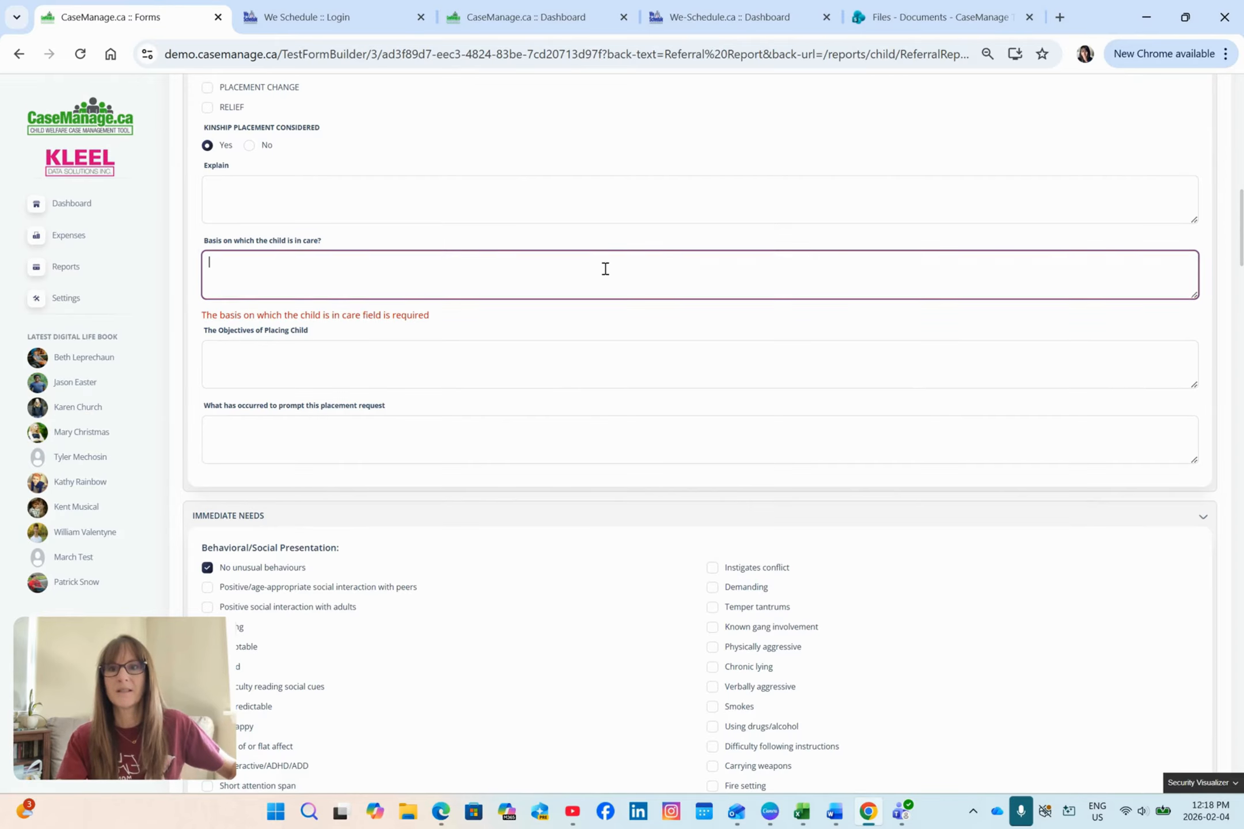
pyautogui.write('test')
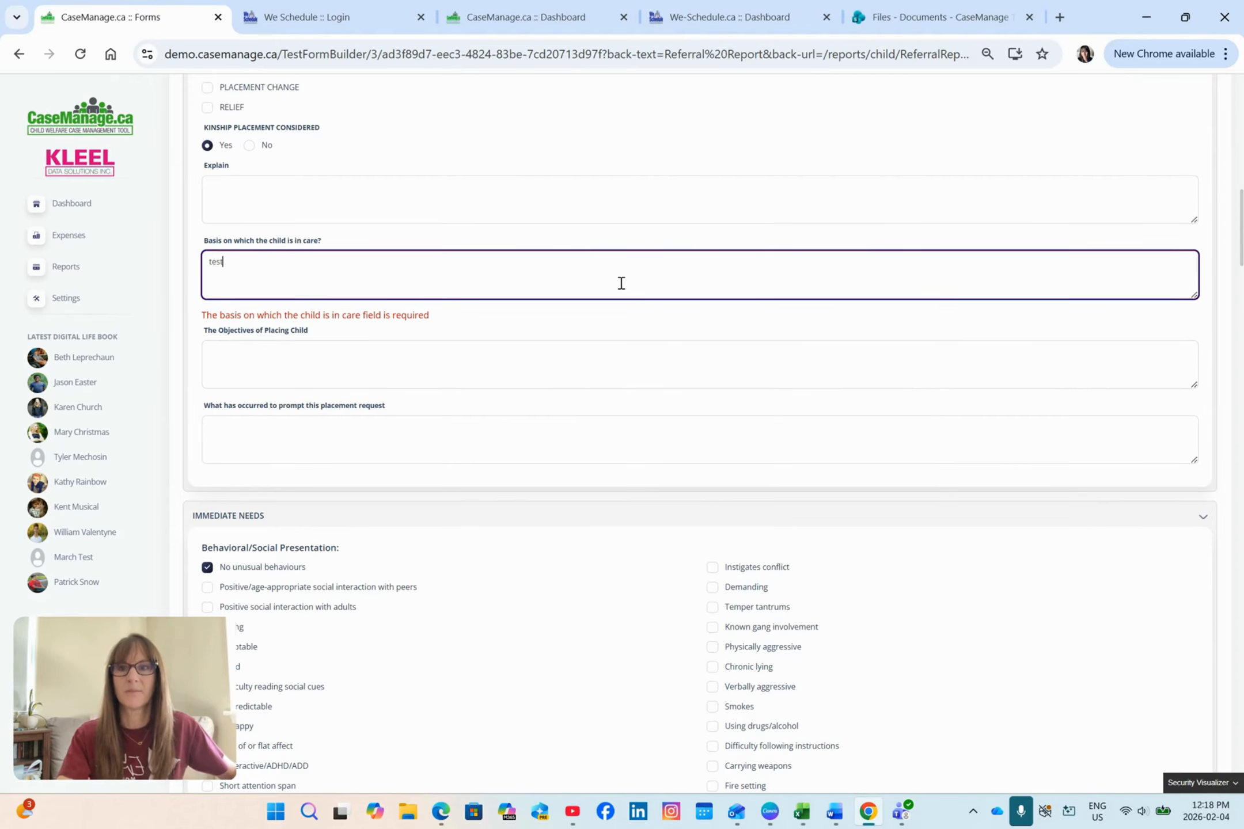
# Step: Create a new profile from the completed form and close the pre-admission request email without sending it
pyautogui.scroll(10, 625, 293)
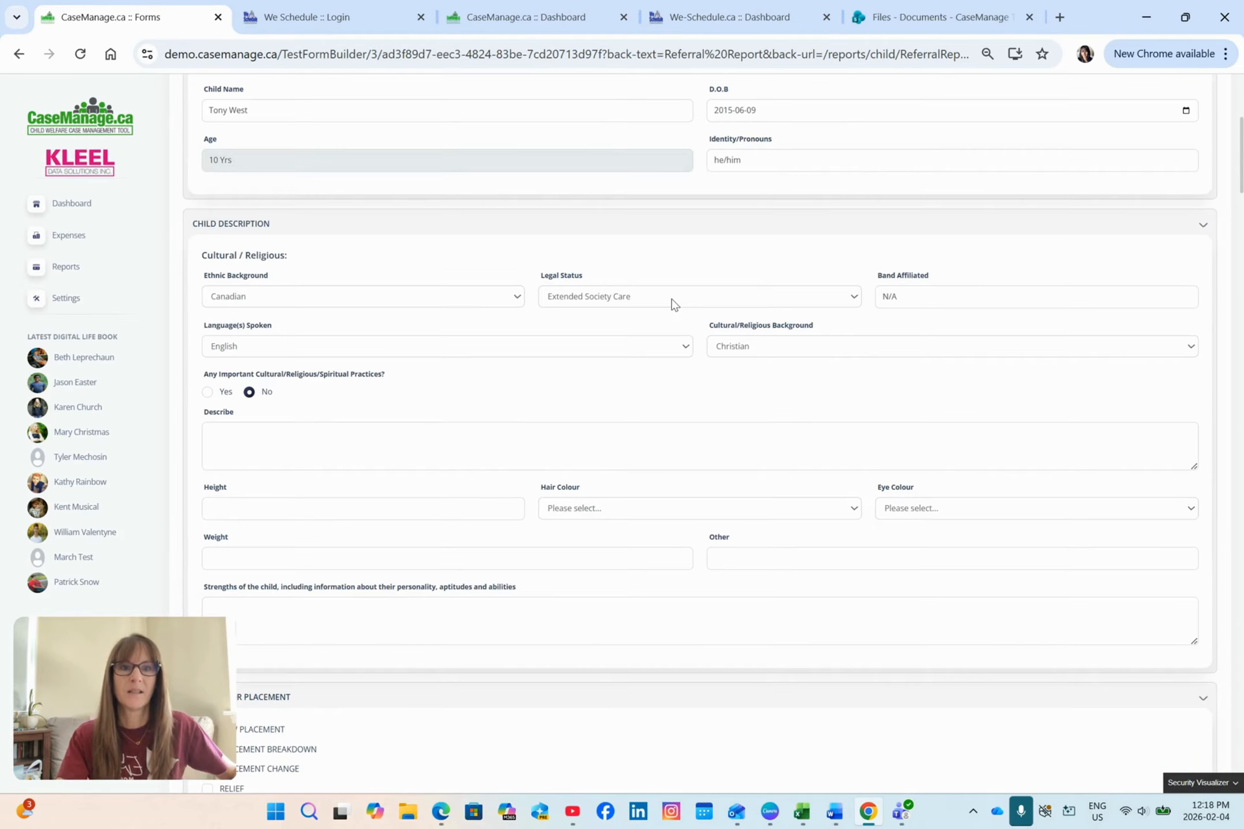
pyautogui.scroll(5, 674, 304)
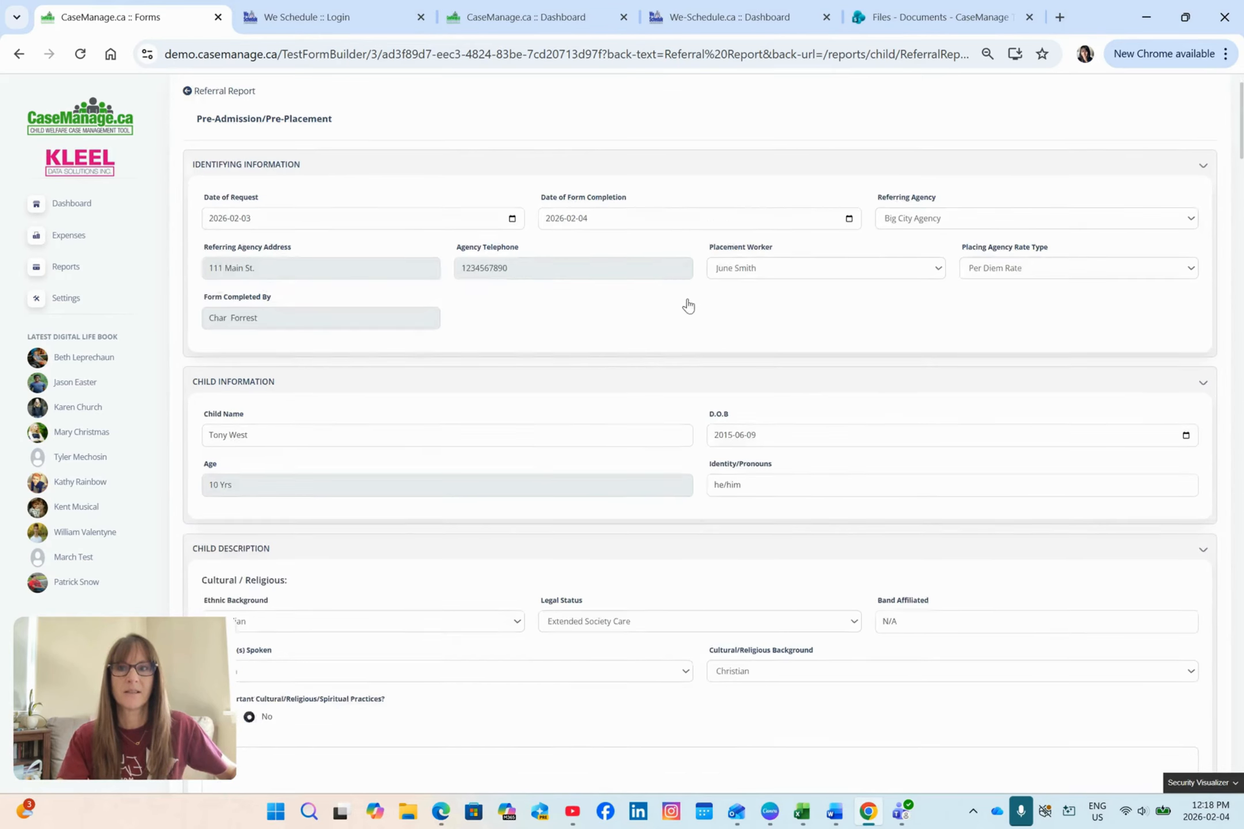
pyautogui.scroll(-20, 688, 306)
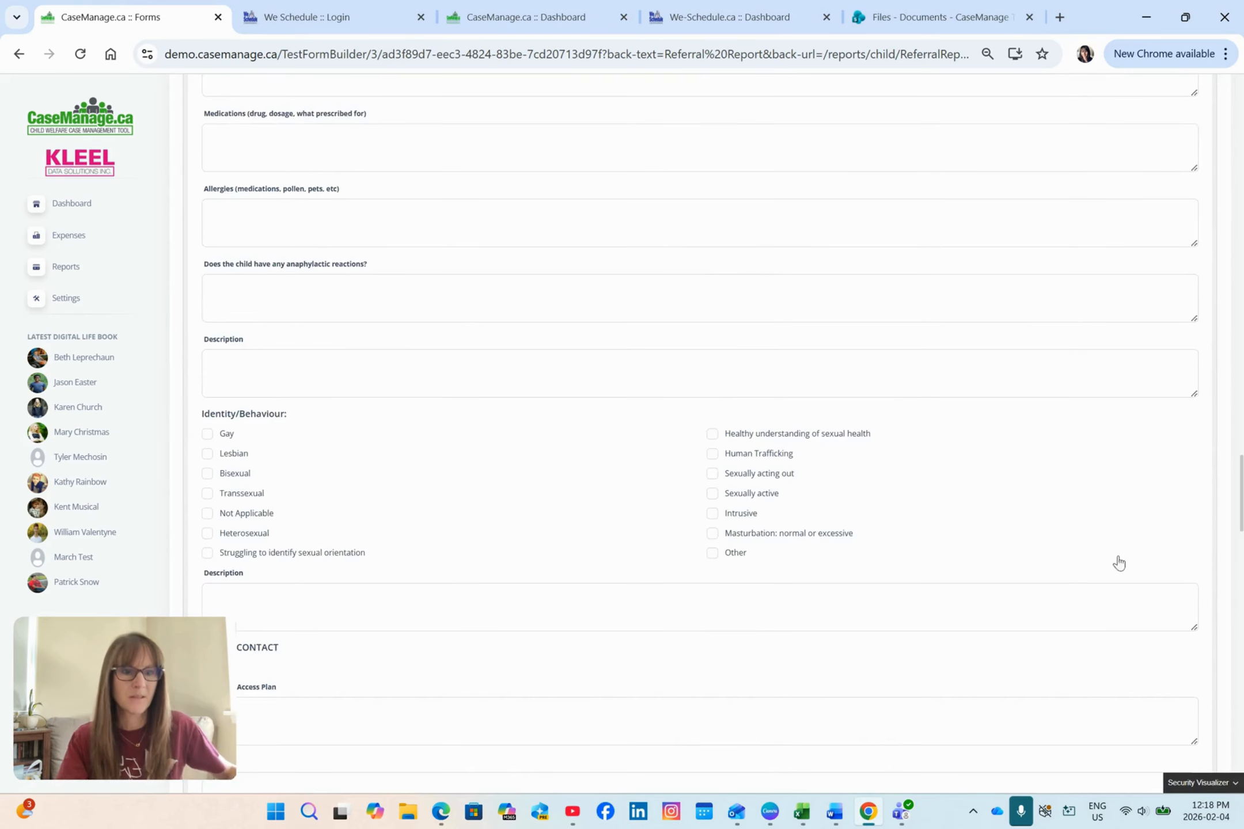
pyautogui.scroll(-20, 1119, 564)
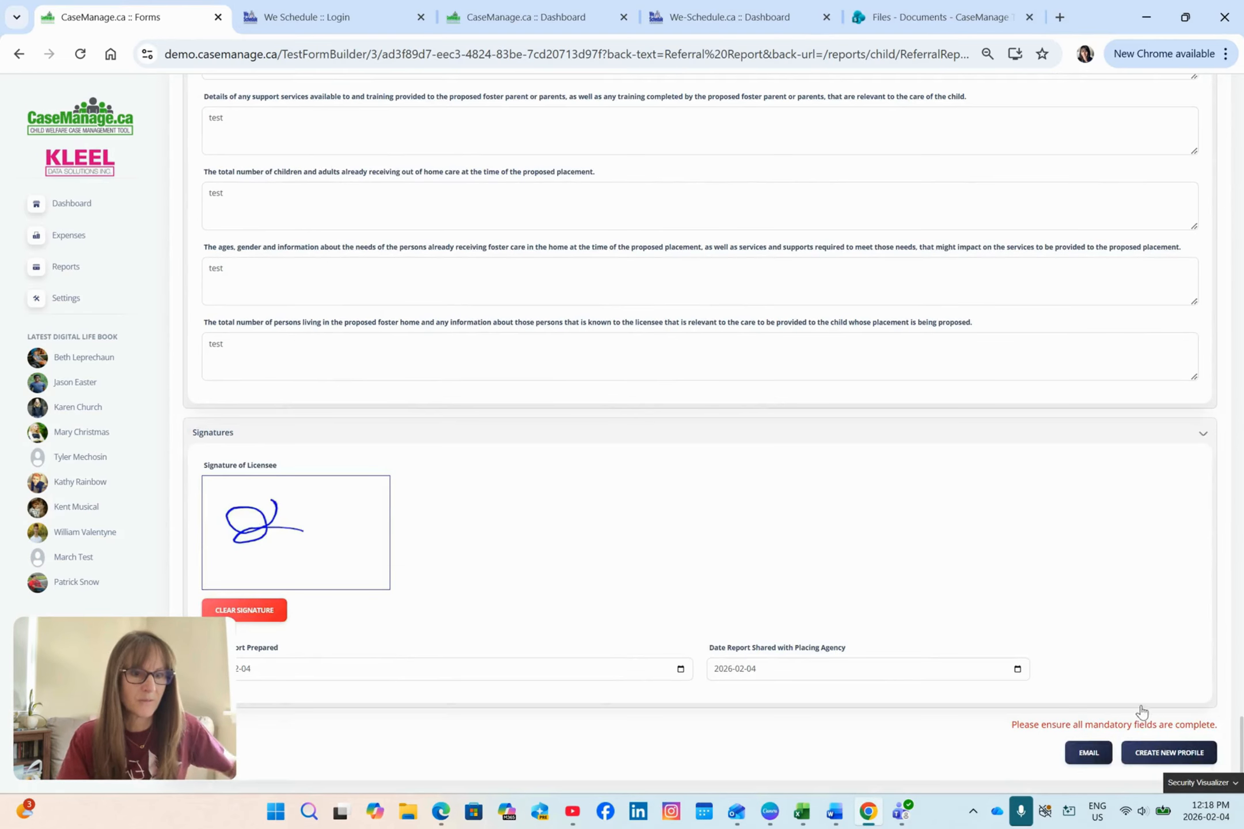
pyautogui.click(1172, 753)
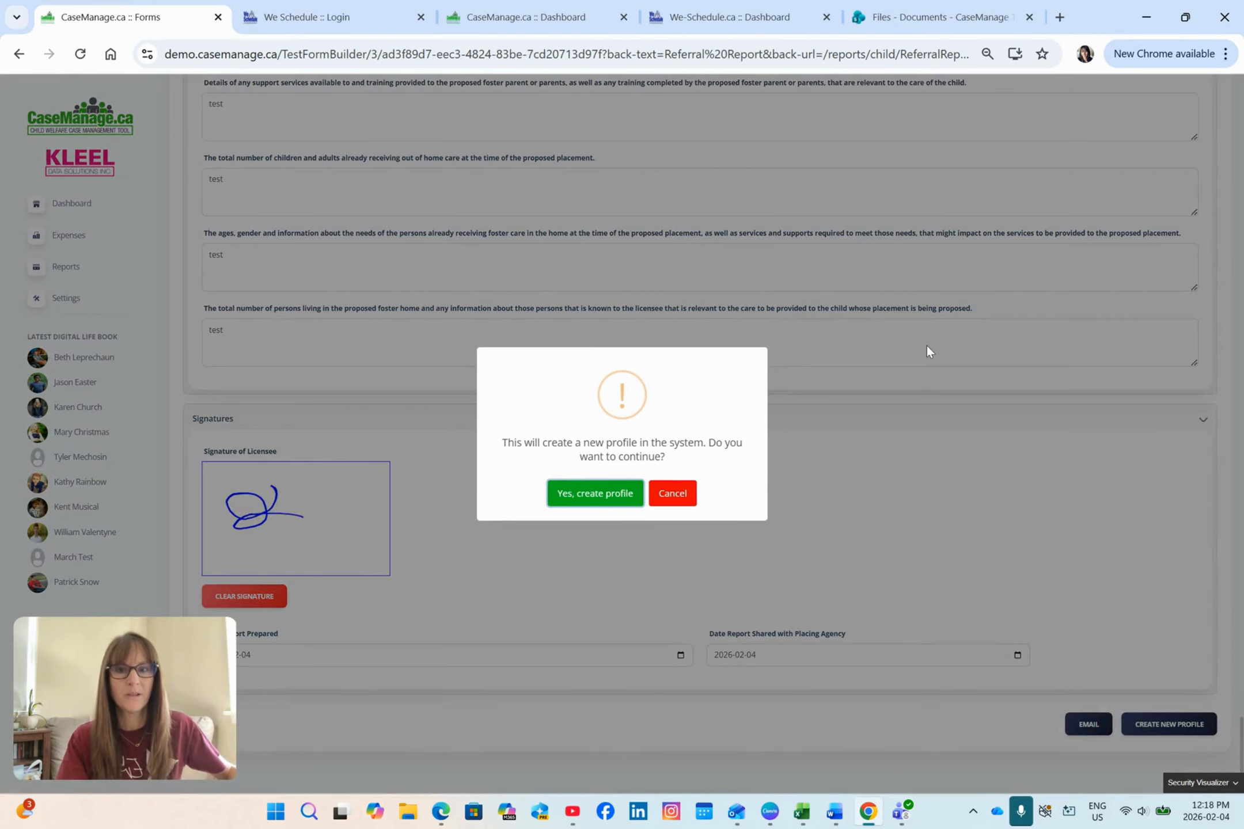
pyautogui.click(595, 495)
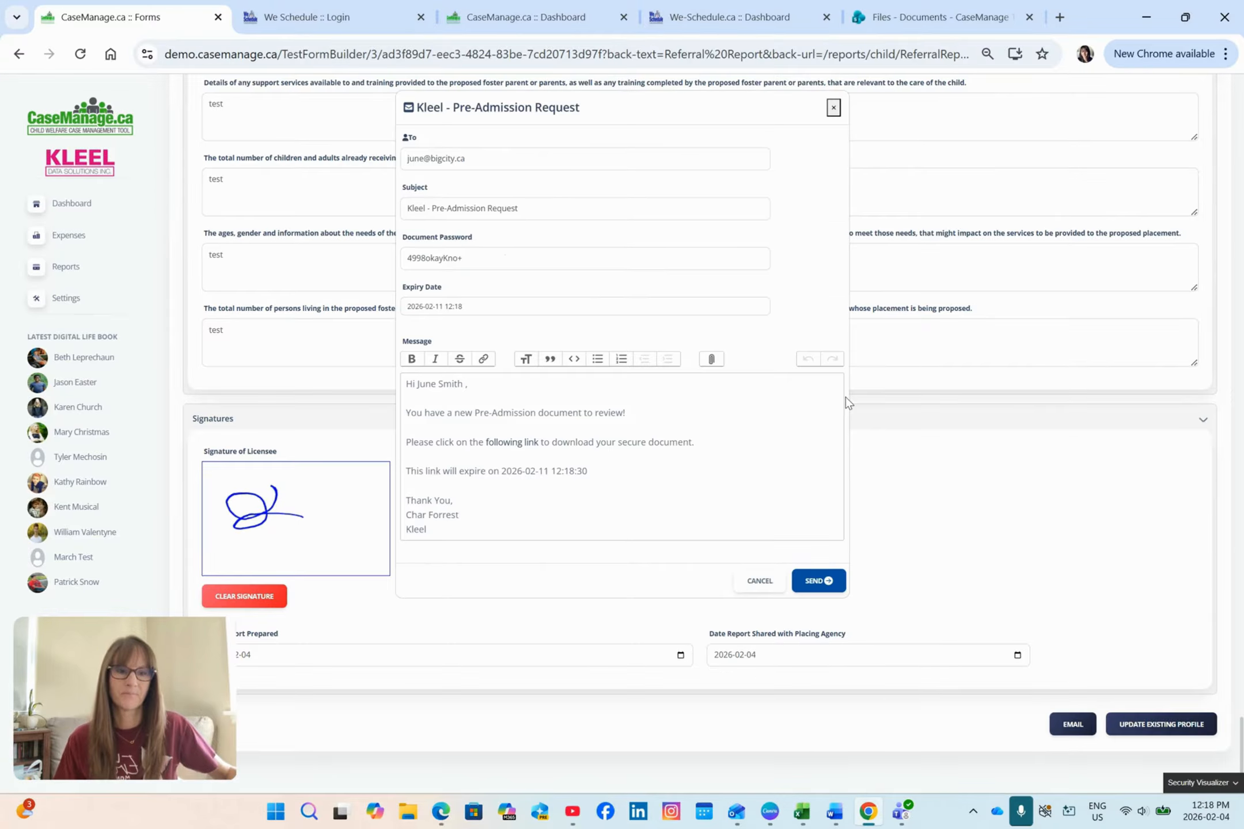
pyautogui.tripleClick(493, 260)
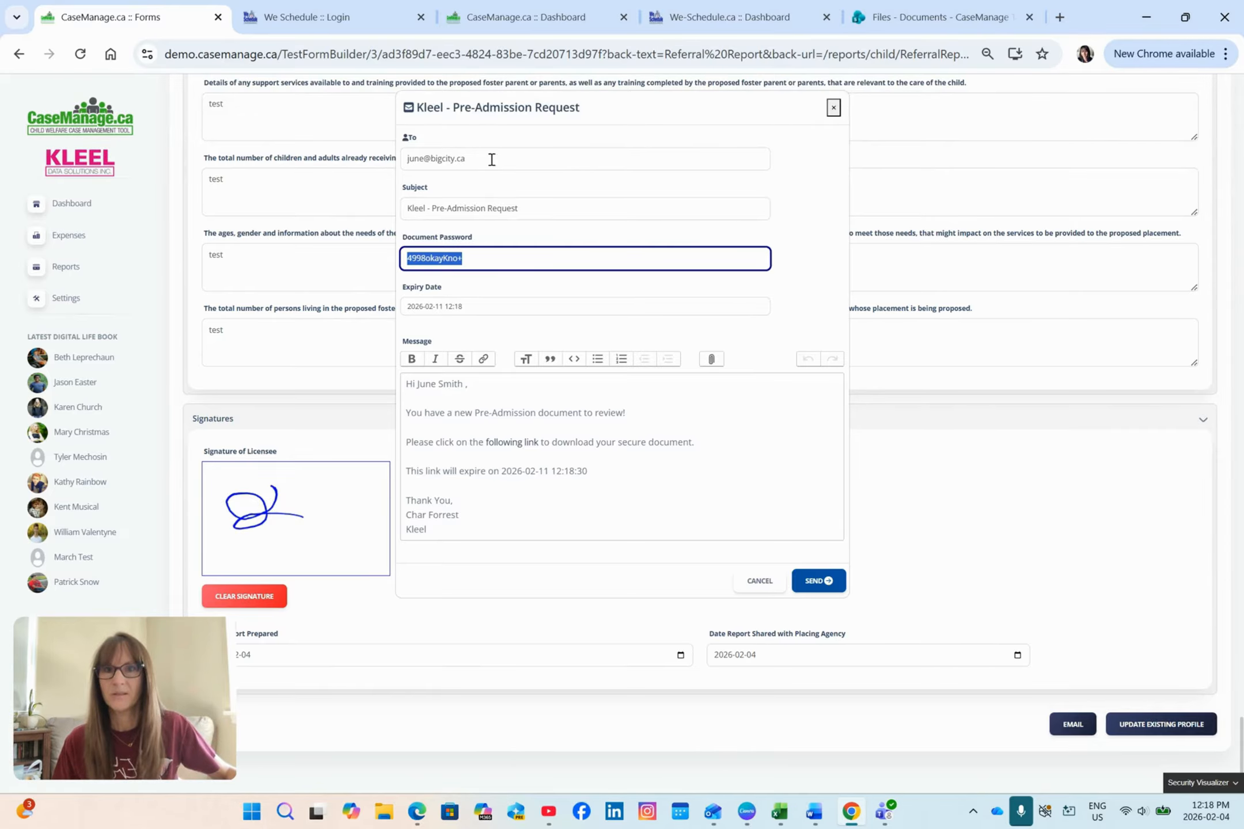
pyautogui.click(833, 107)
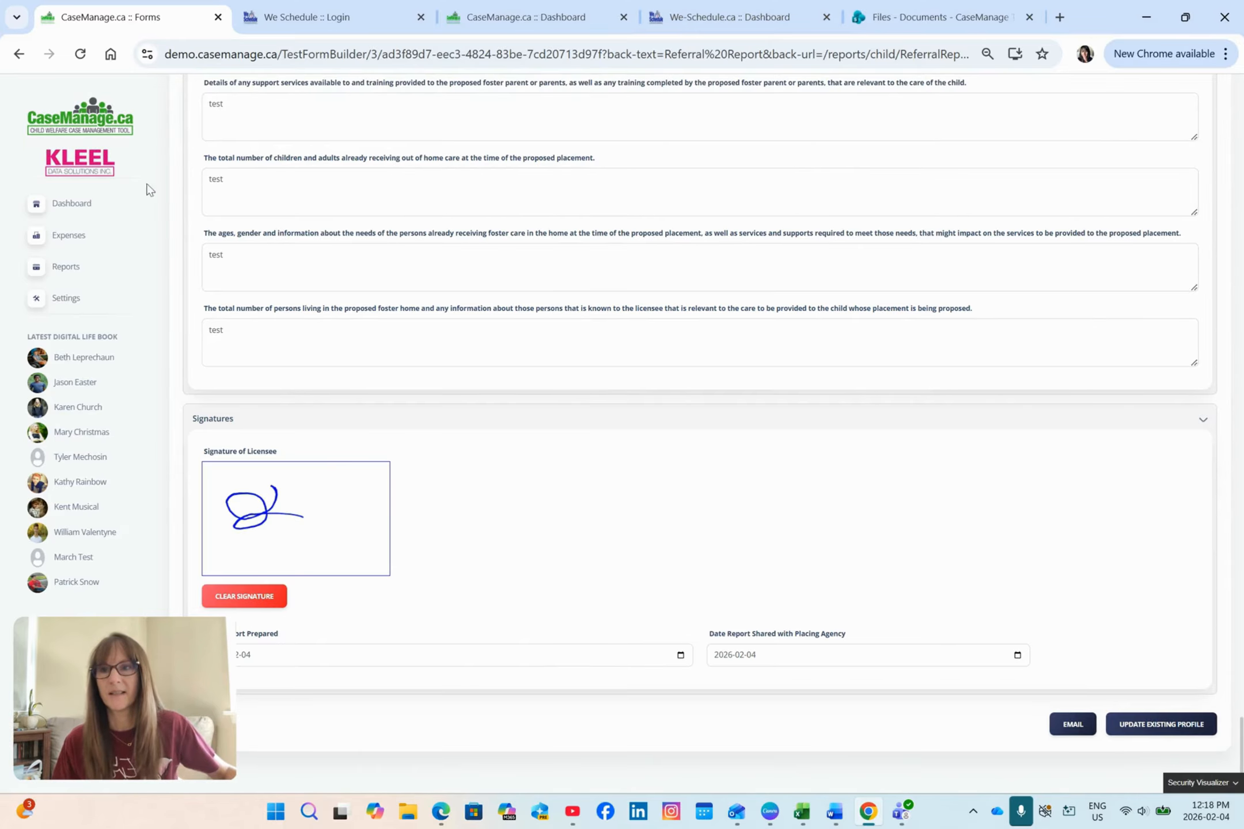
# Step: Approve the pending child in the New Children and Youth Waiting Room report, moving them to Active status
pyautogui.click(77, 268)
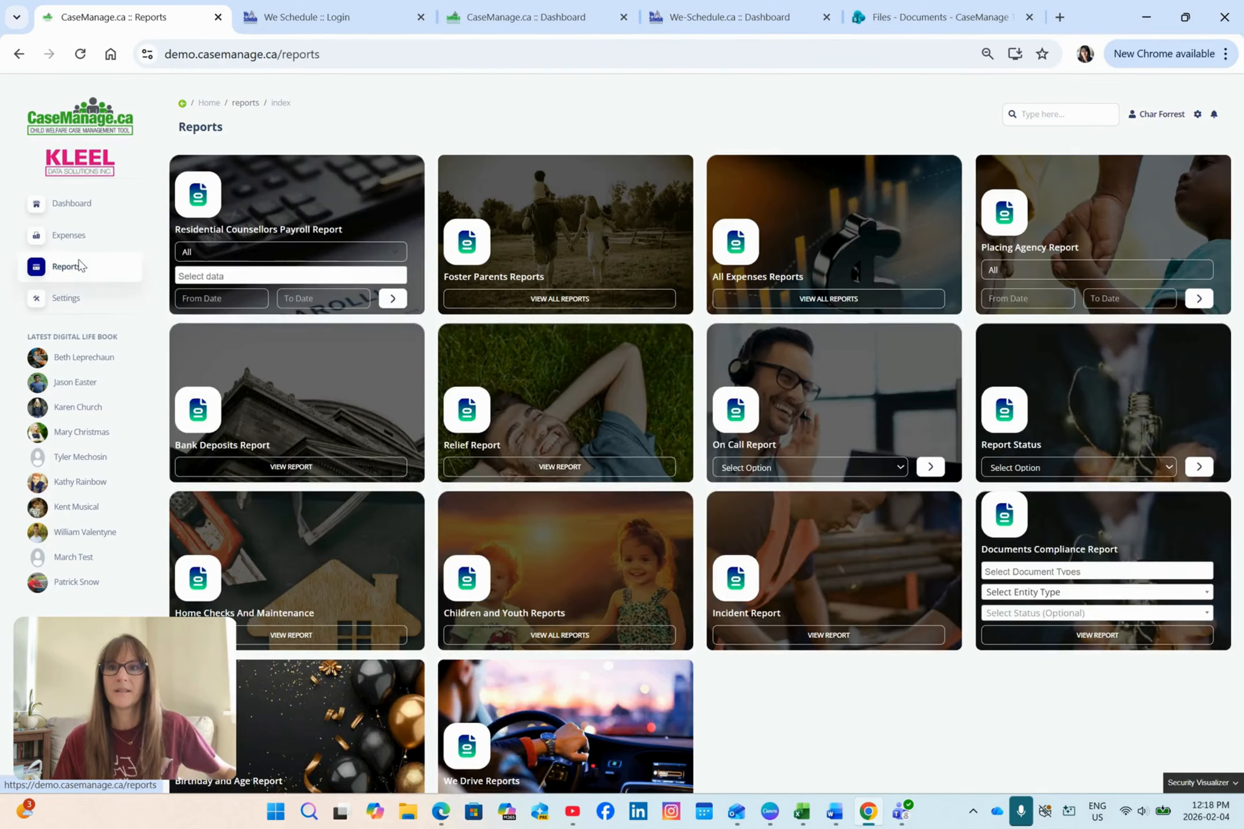
pyautogui.scroll(-1, 700, 398)
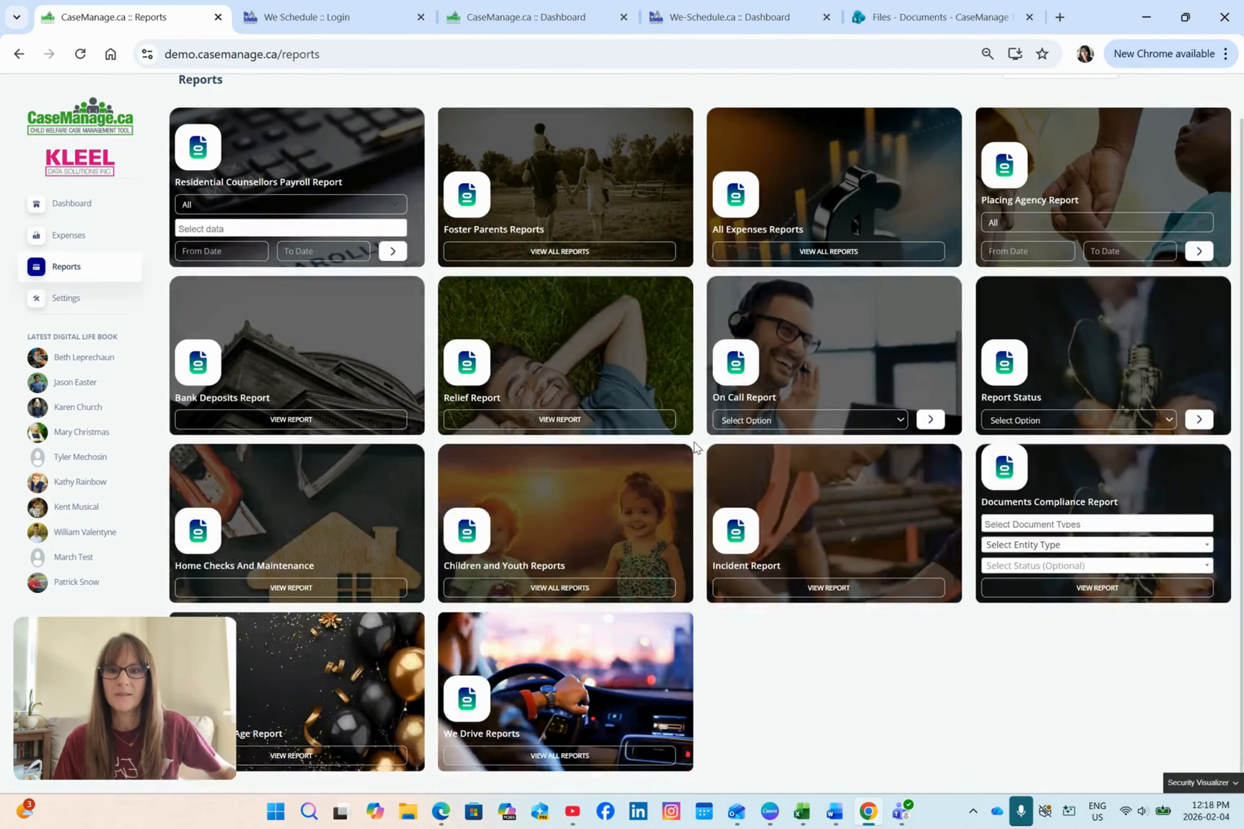
pyautogui.click(557, 592)
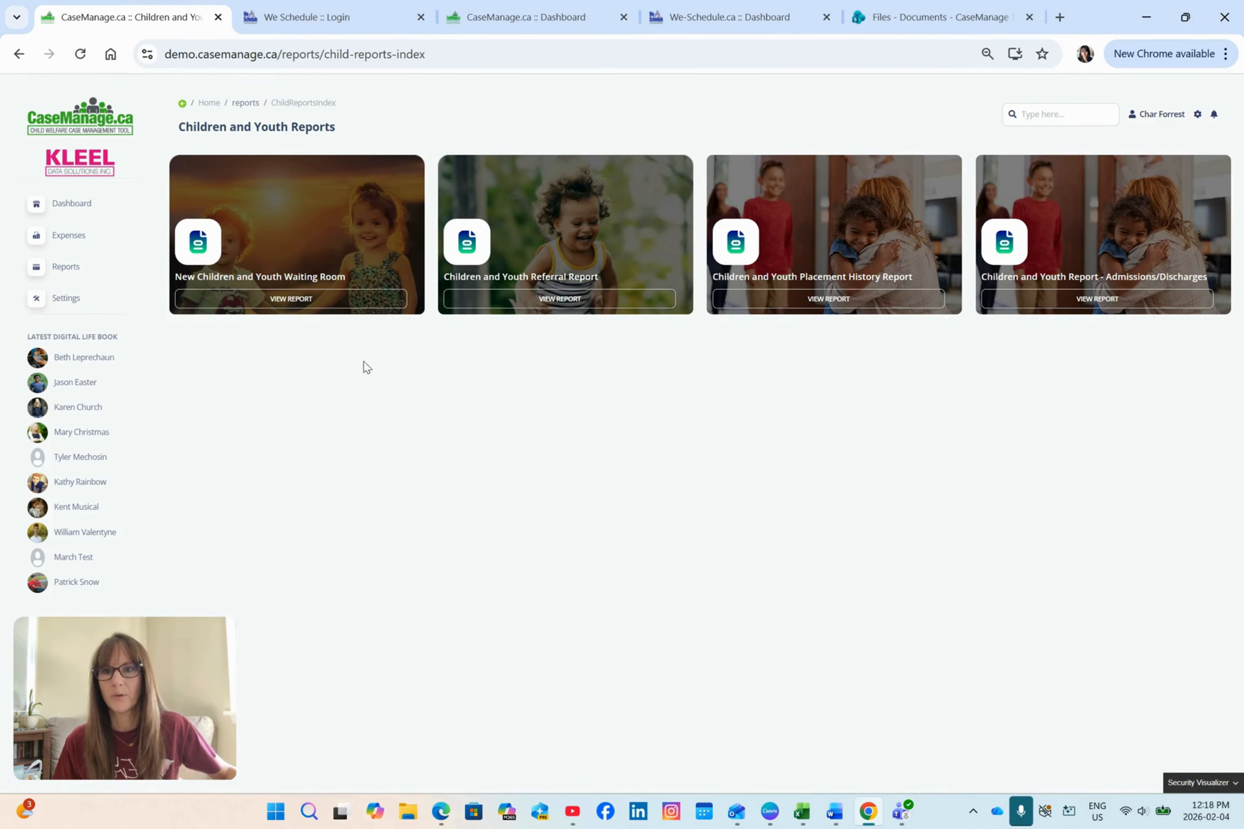
pyautogui.click(323, 300)
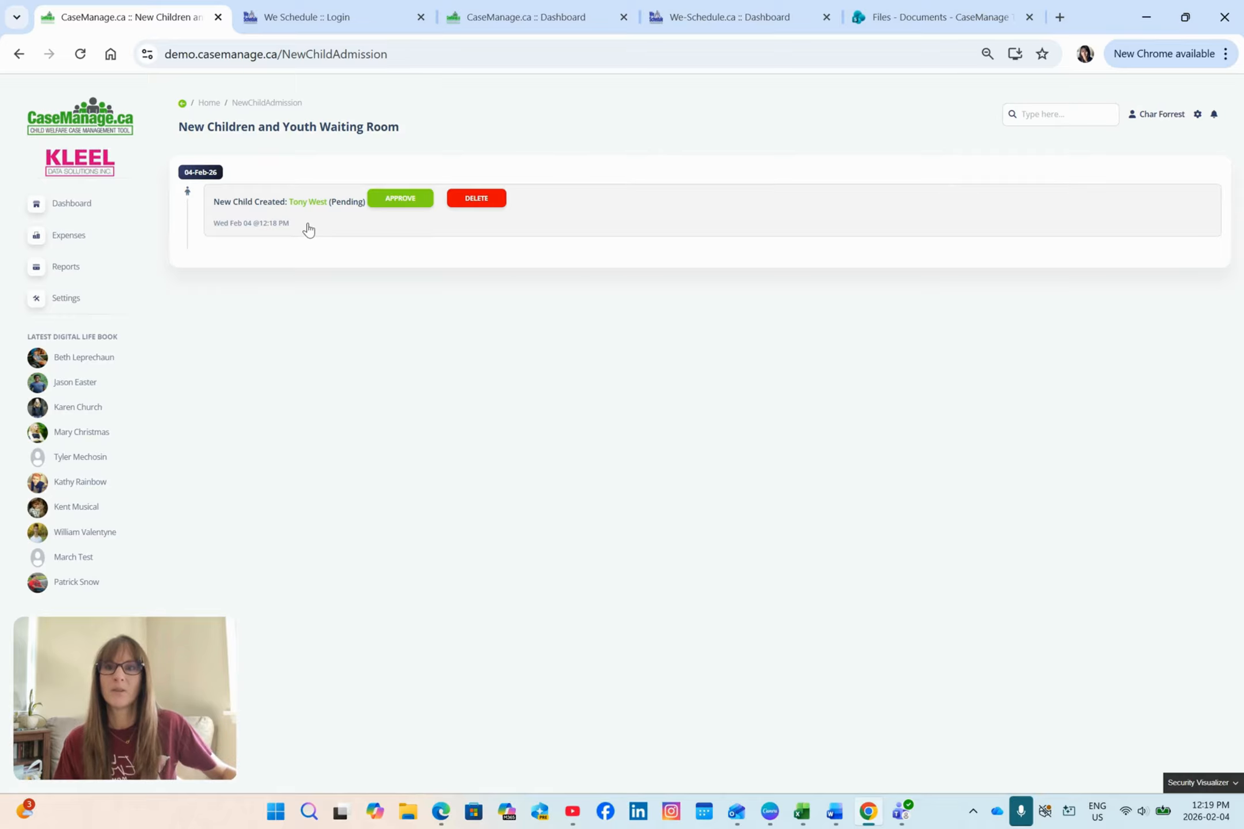
pyautogui.click(402, 202)
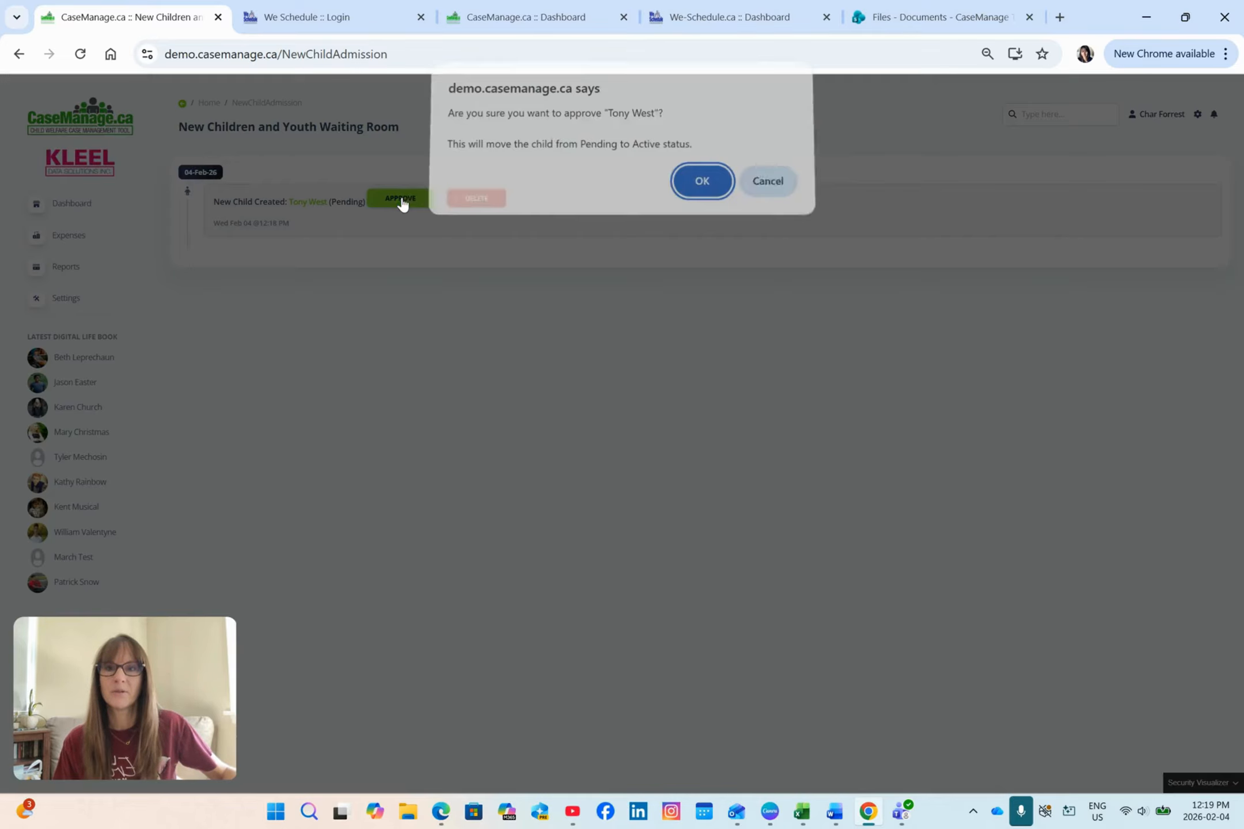
pyautogui.click(716, 190)
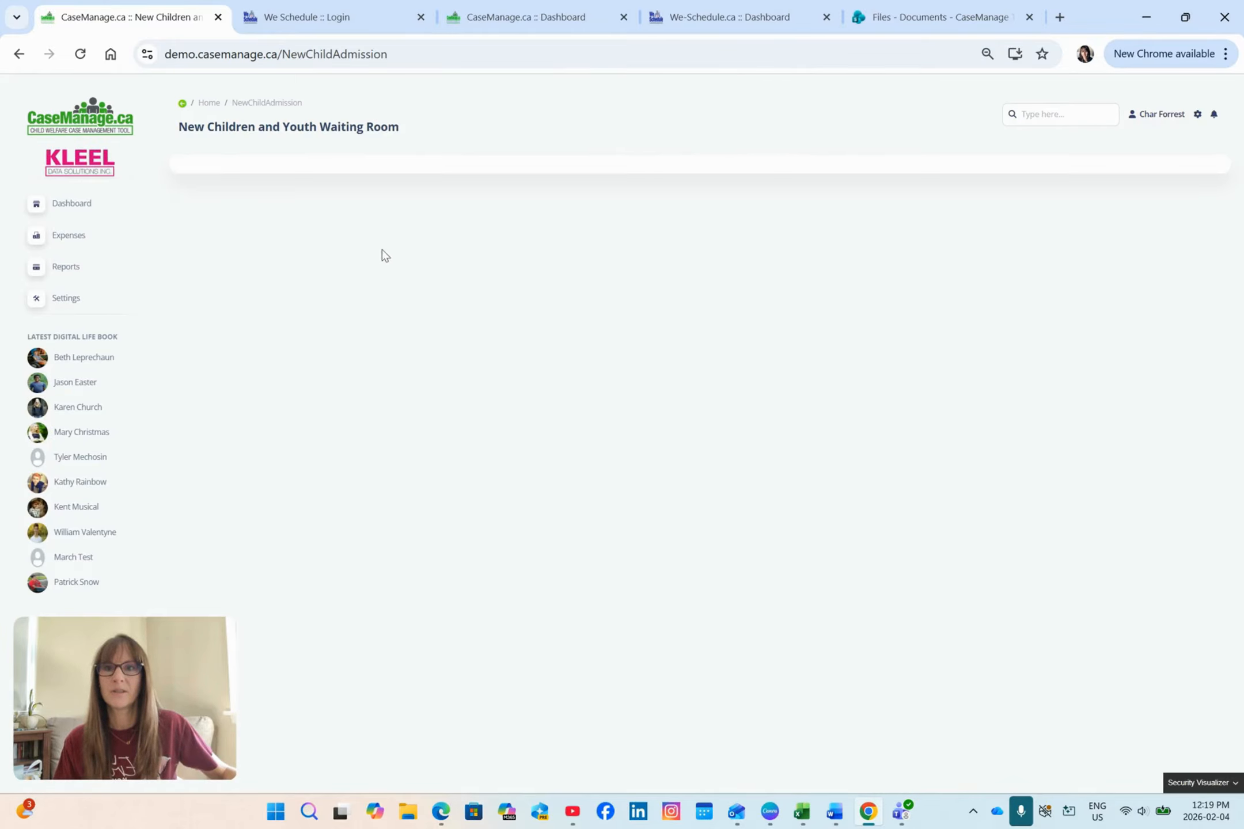
# Step: Open the newly approved child's profile from the Children and Youth list, unlock it and review the profile information
pyautogui.click(77, 206)
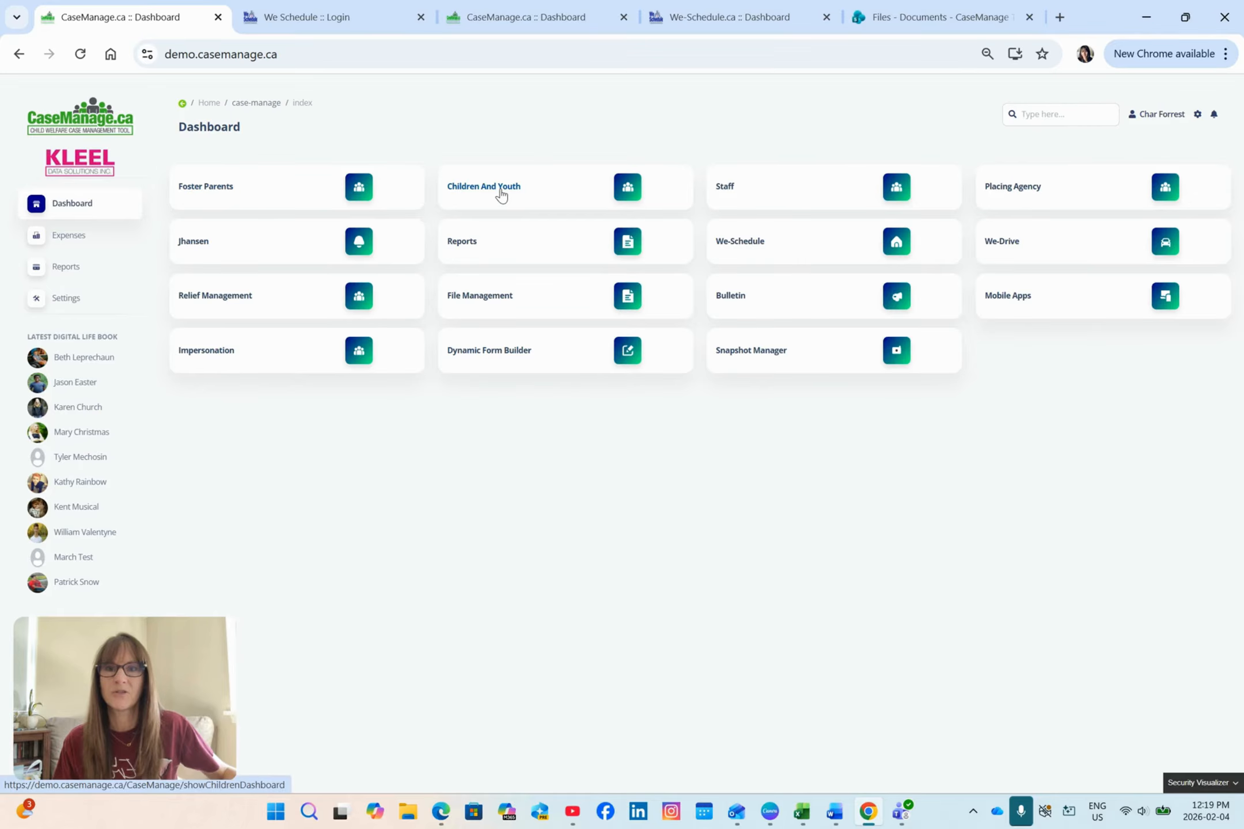
pyautogui.click(502, 195)
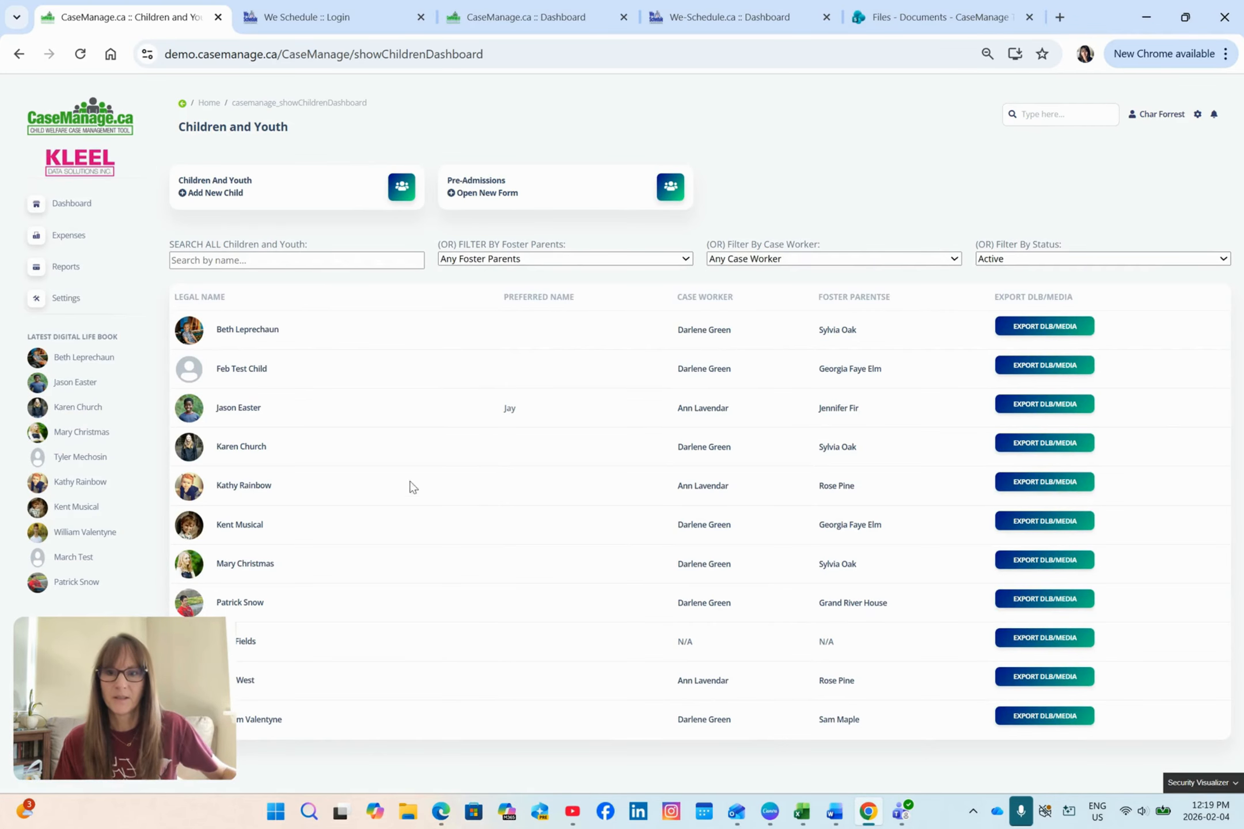
pyautogui.click(252, 681)
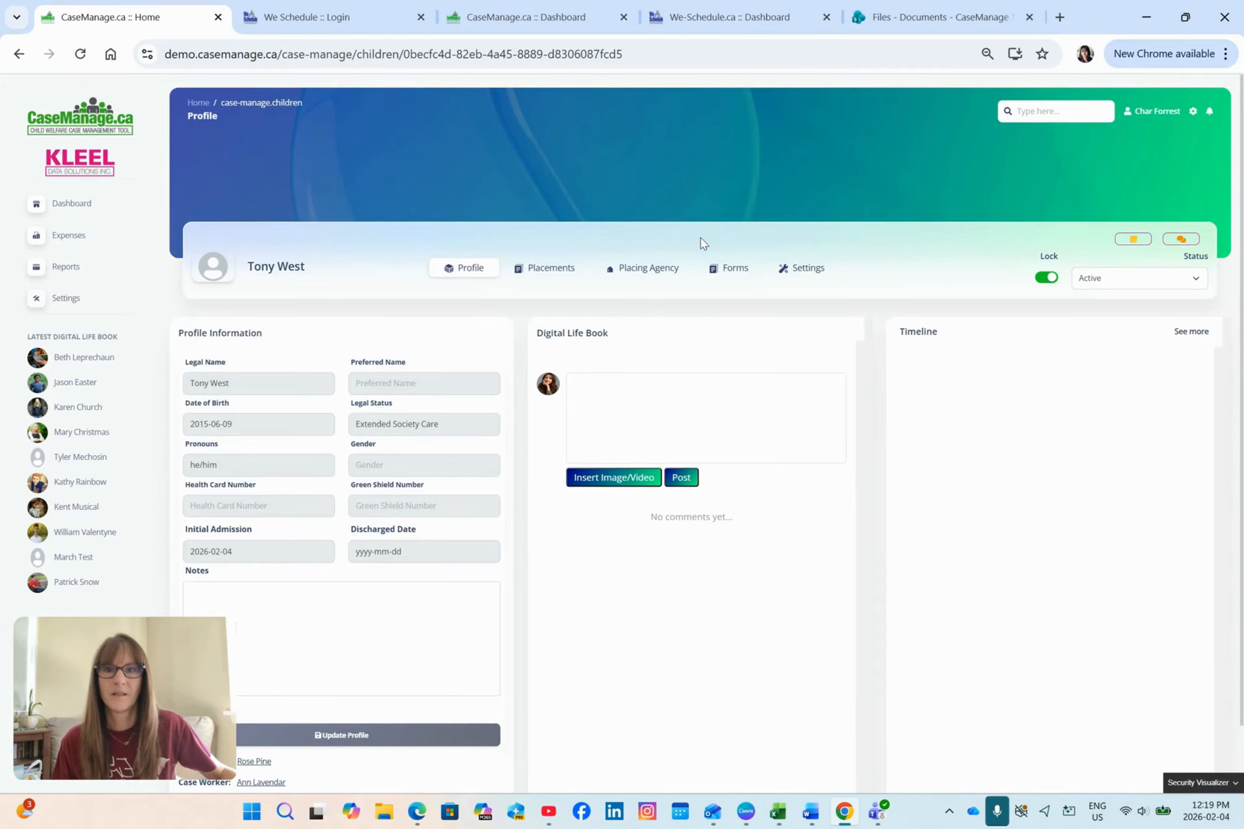
pyautogui.click(1045, 278)
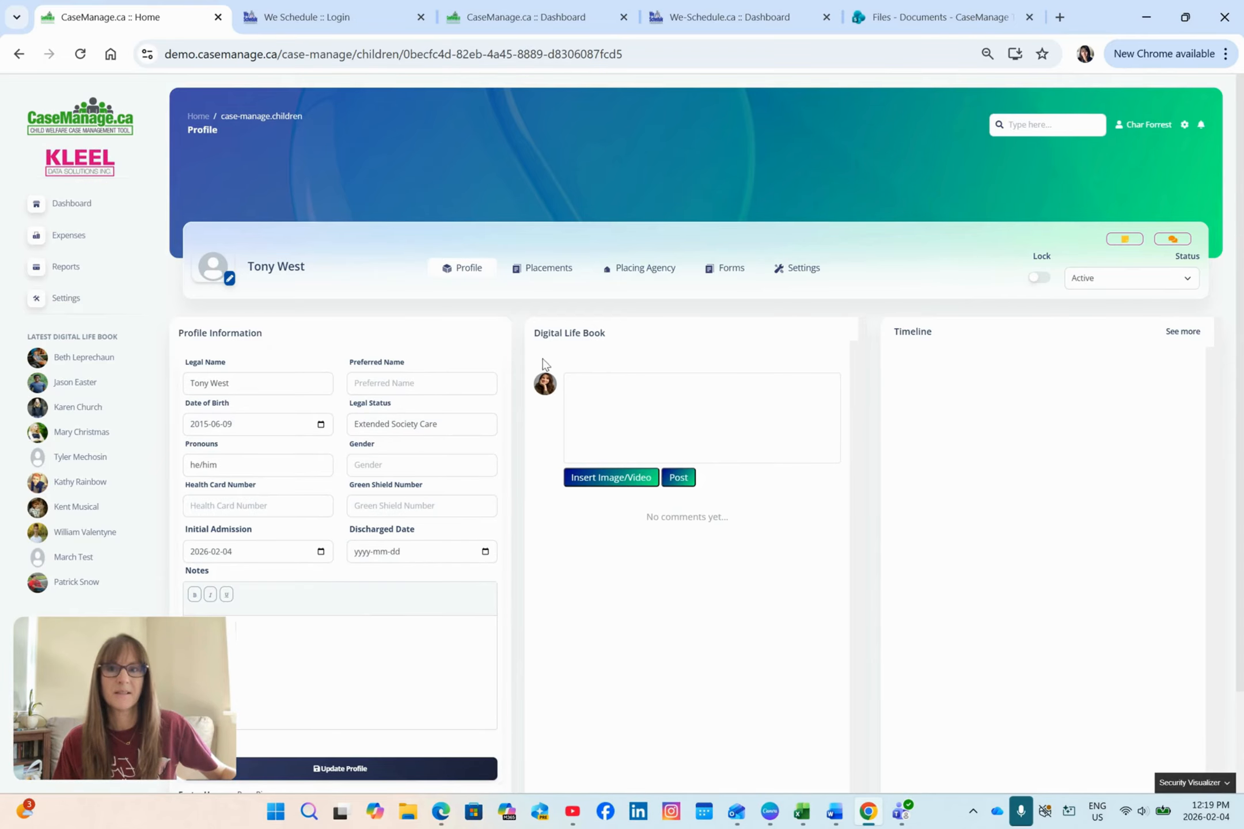
pyautogui.scroll(-2, 415, 377)
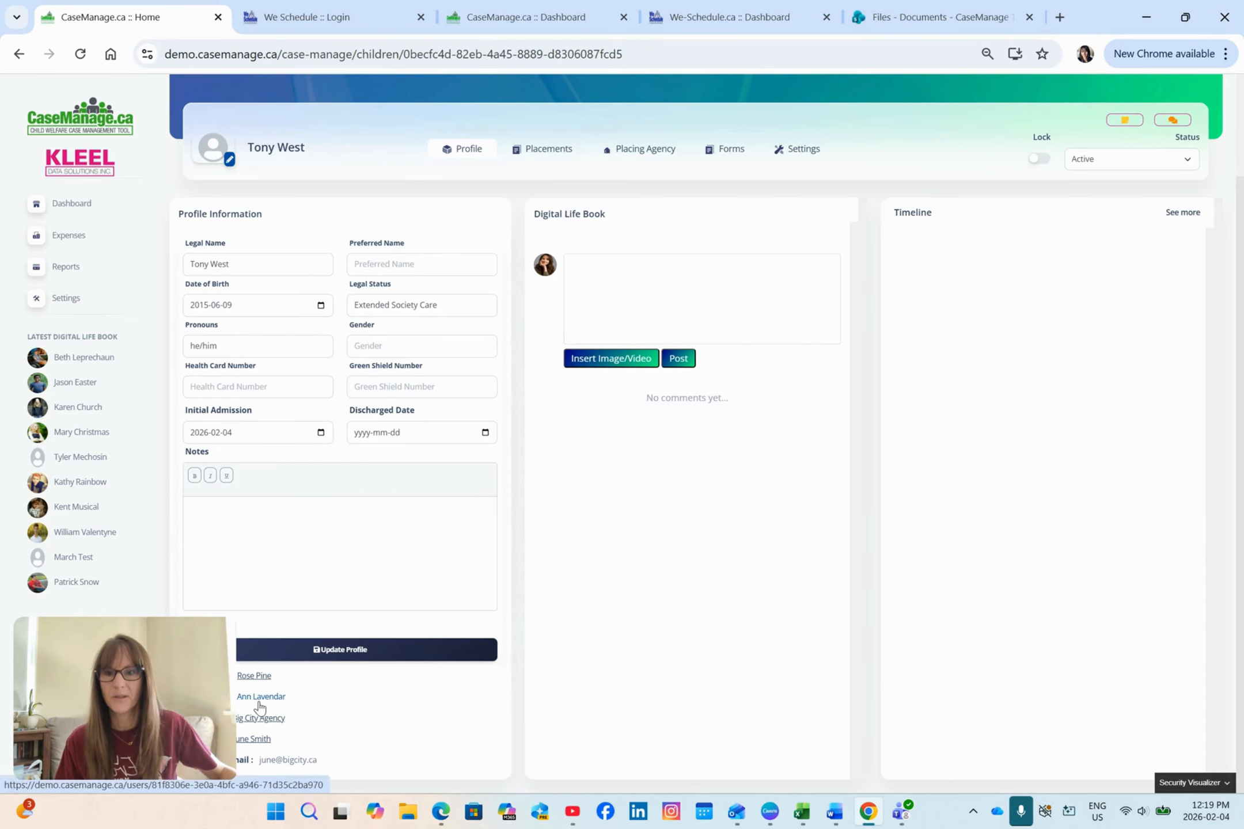
pyautogui.scroll(3, 357, 691)
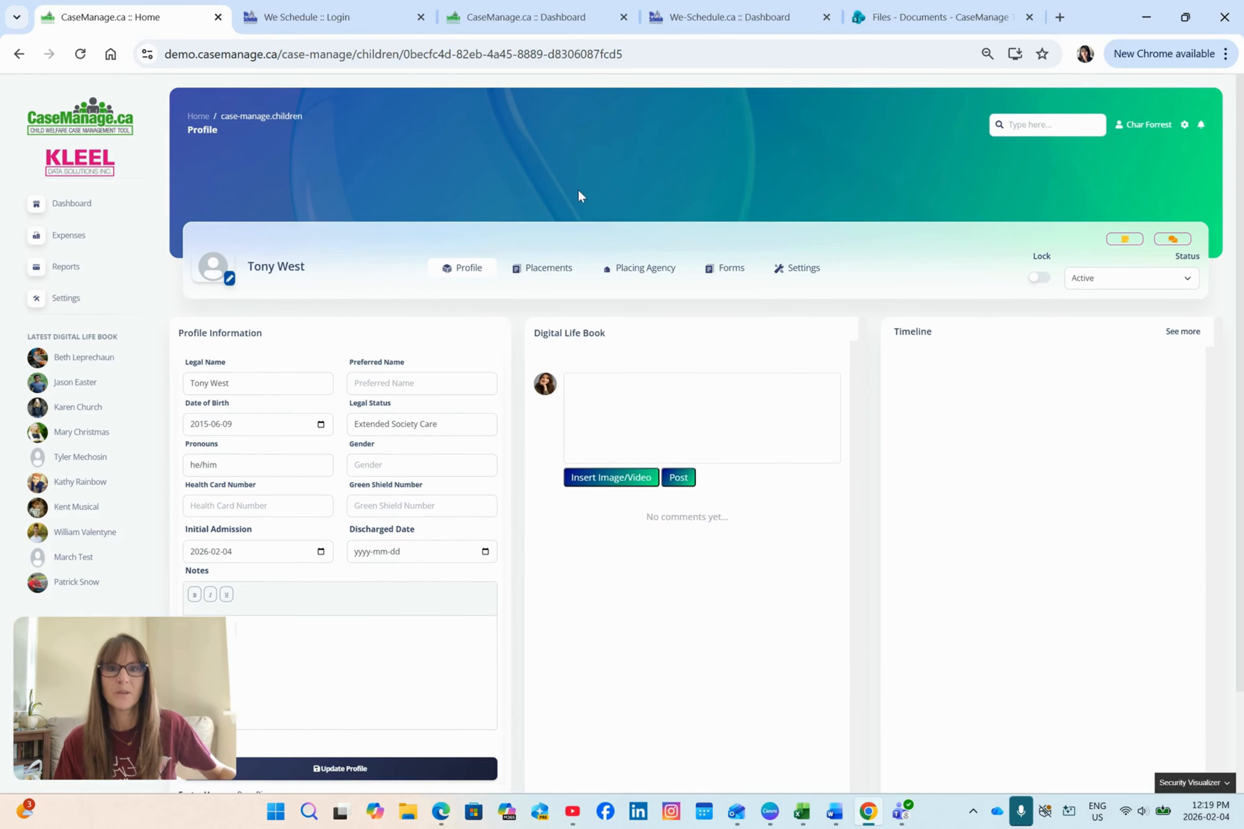
# Step: Add a permanent placement for the child from 2026-02-04 with the foster parent listed on the profile
pyautogui.click(551, 272)
pyautogui.click(218, 352)
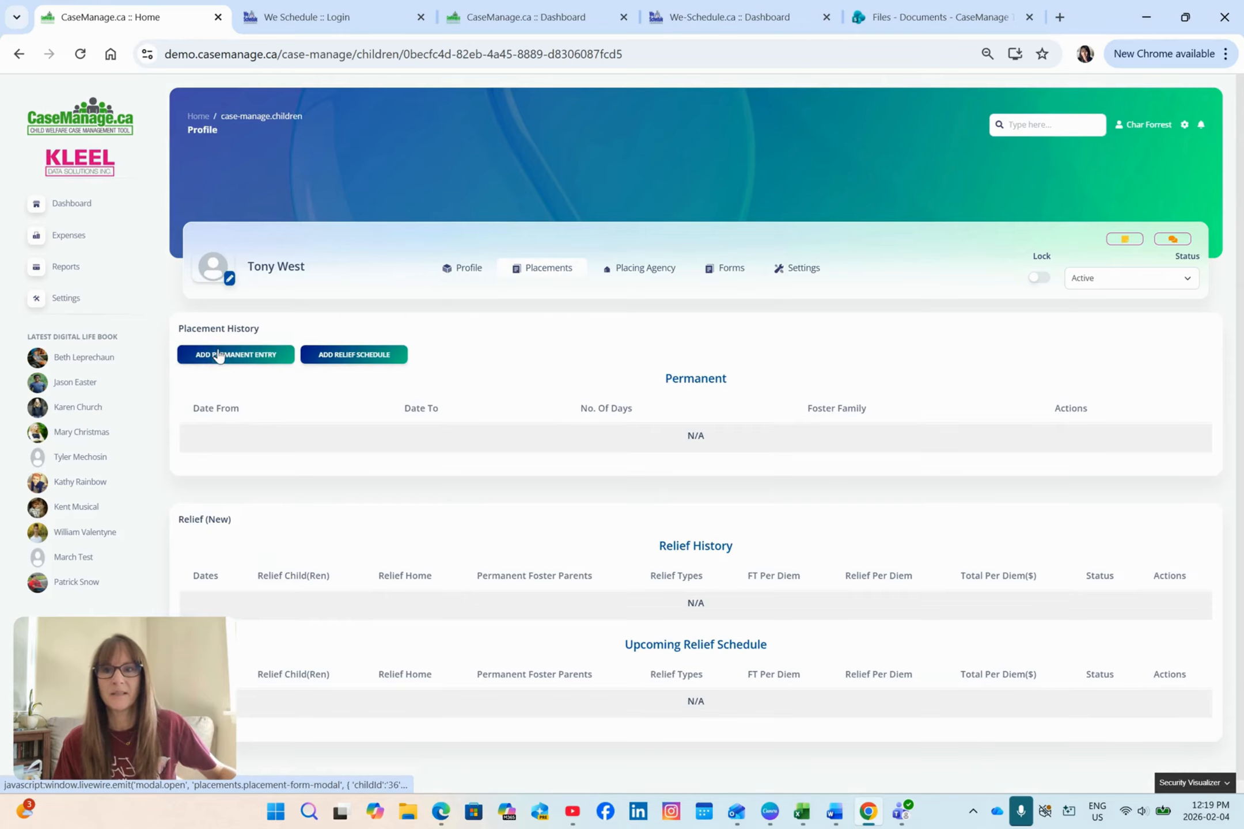
pyautogui.click(734, 360)
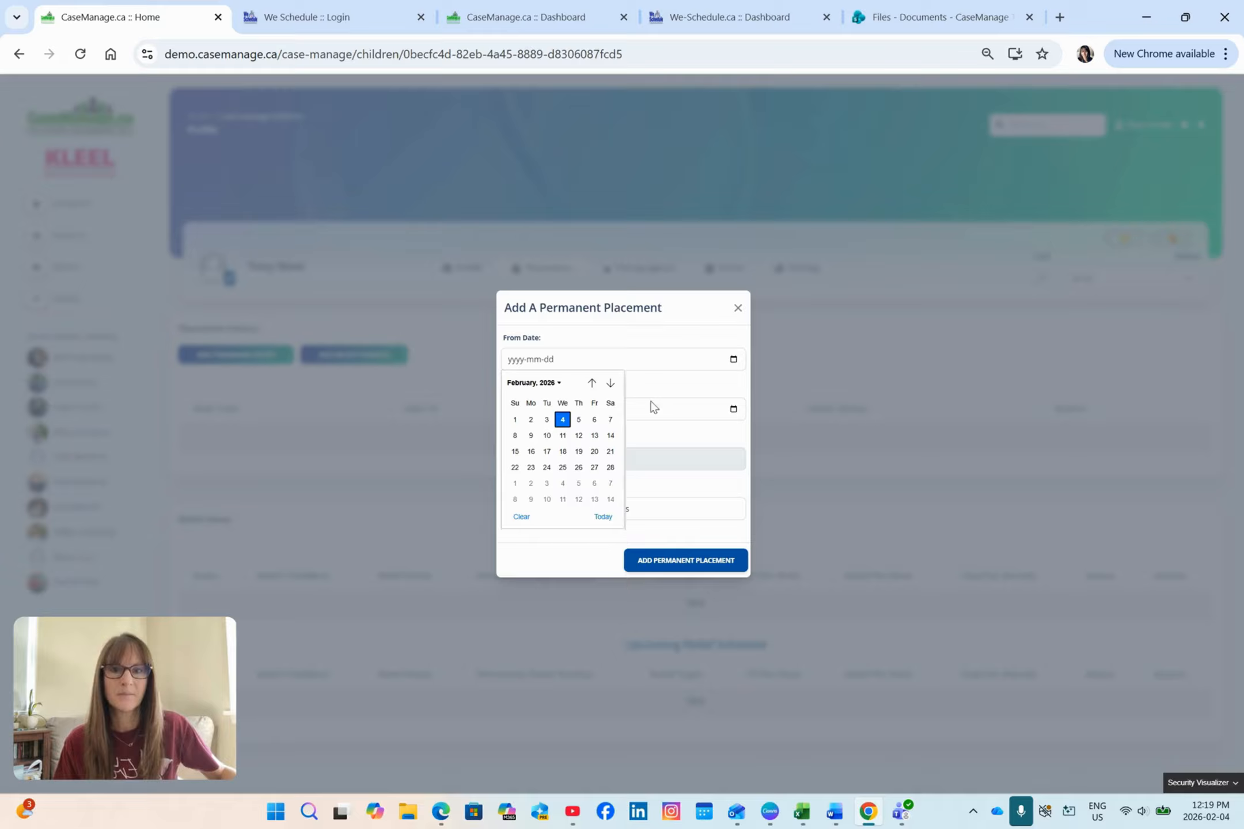
pyautogui.click(563, 422)
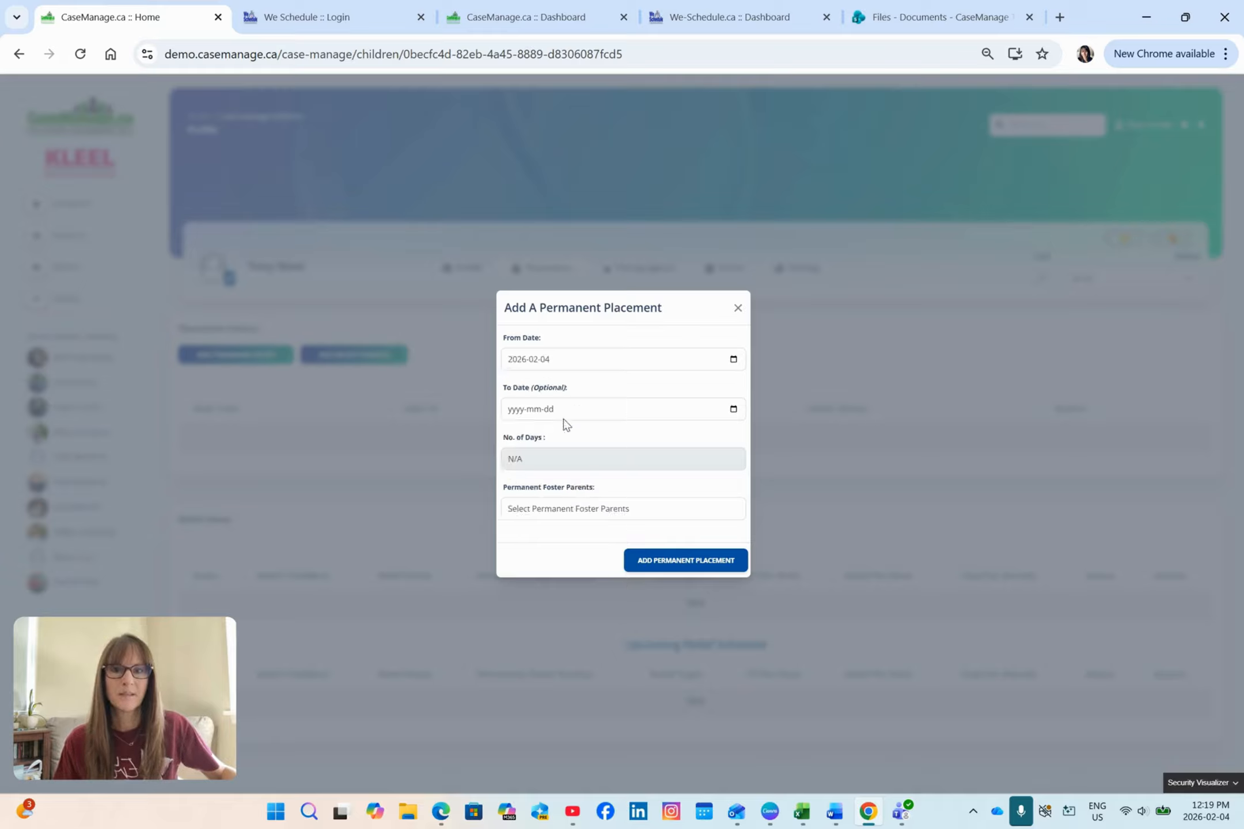
pyautogui.click(636, 509)
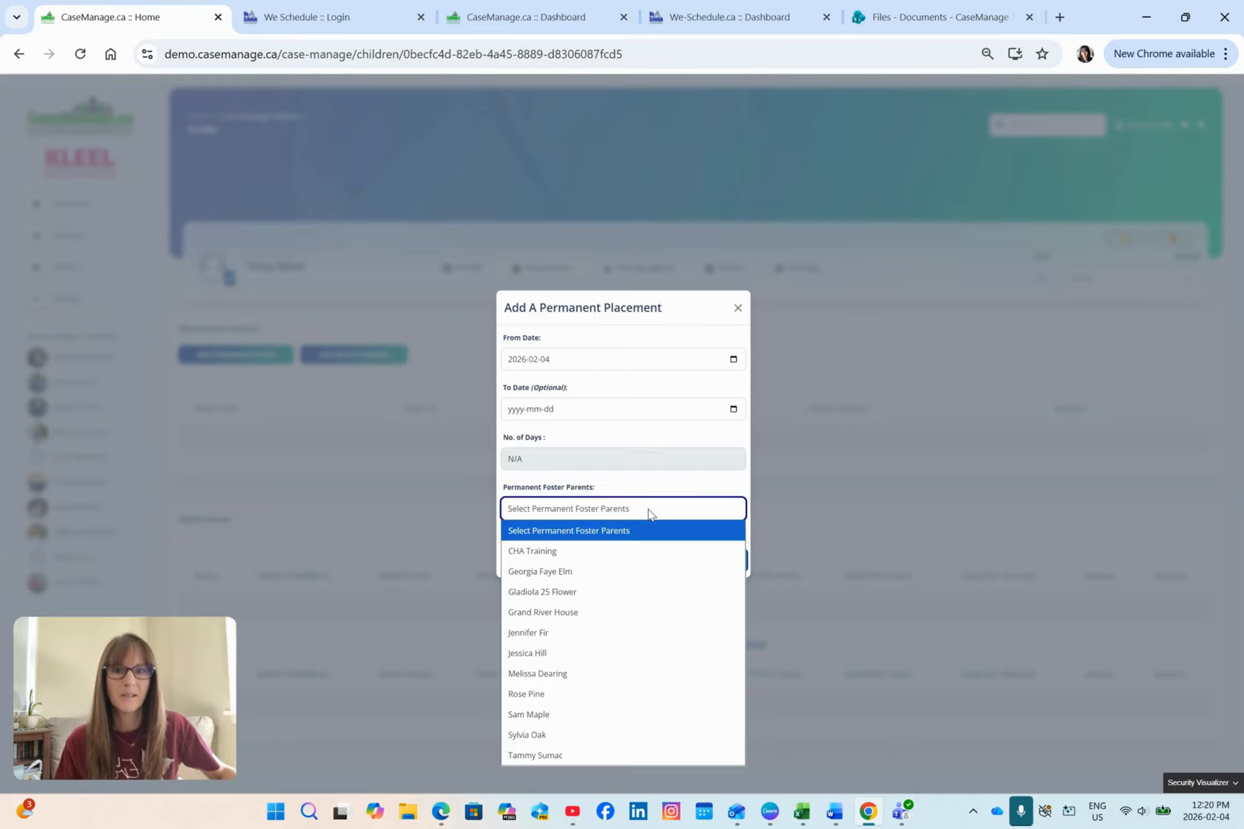
pyautogui.click(567, 695)
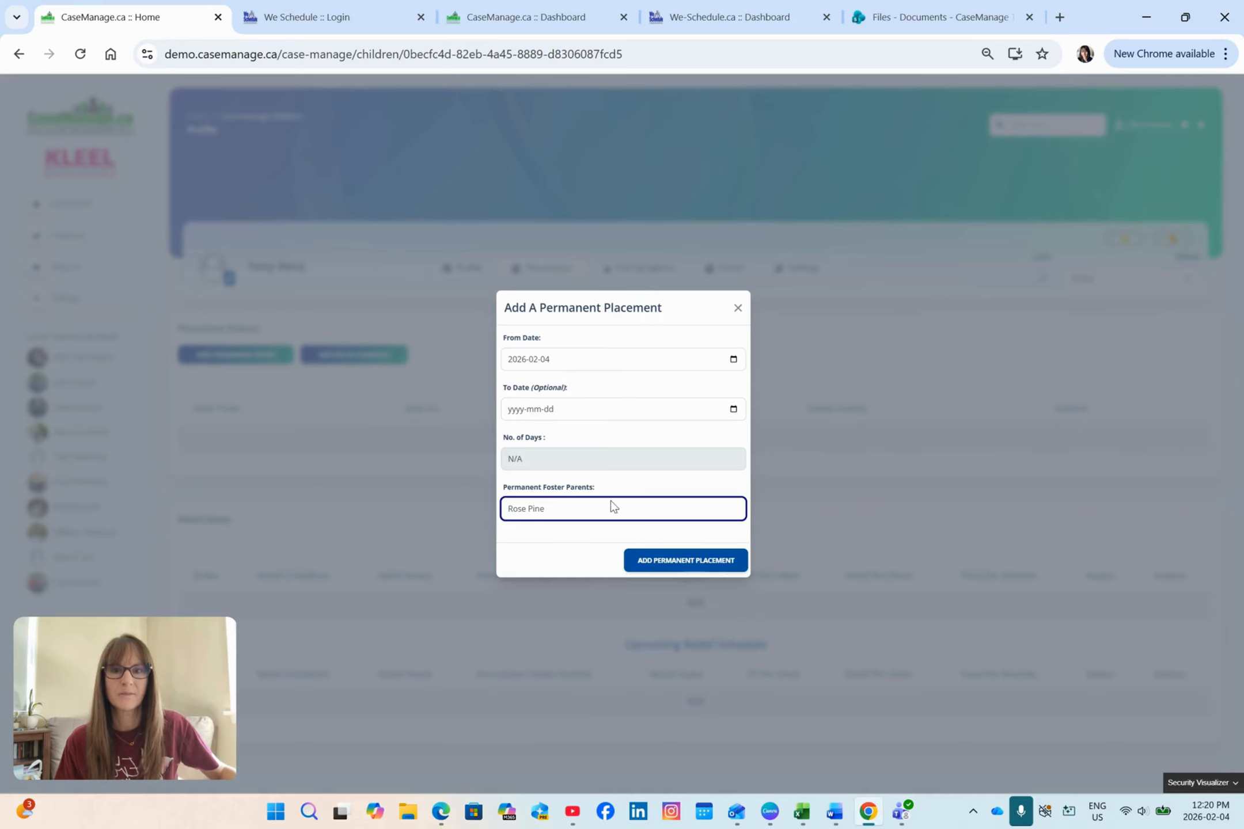
pyautogui.click(672, 566)
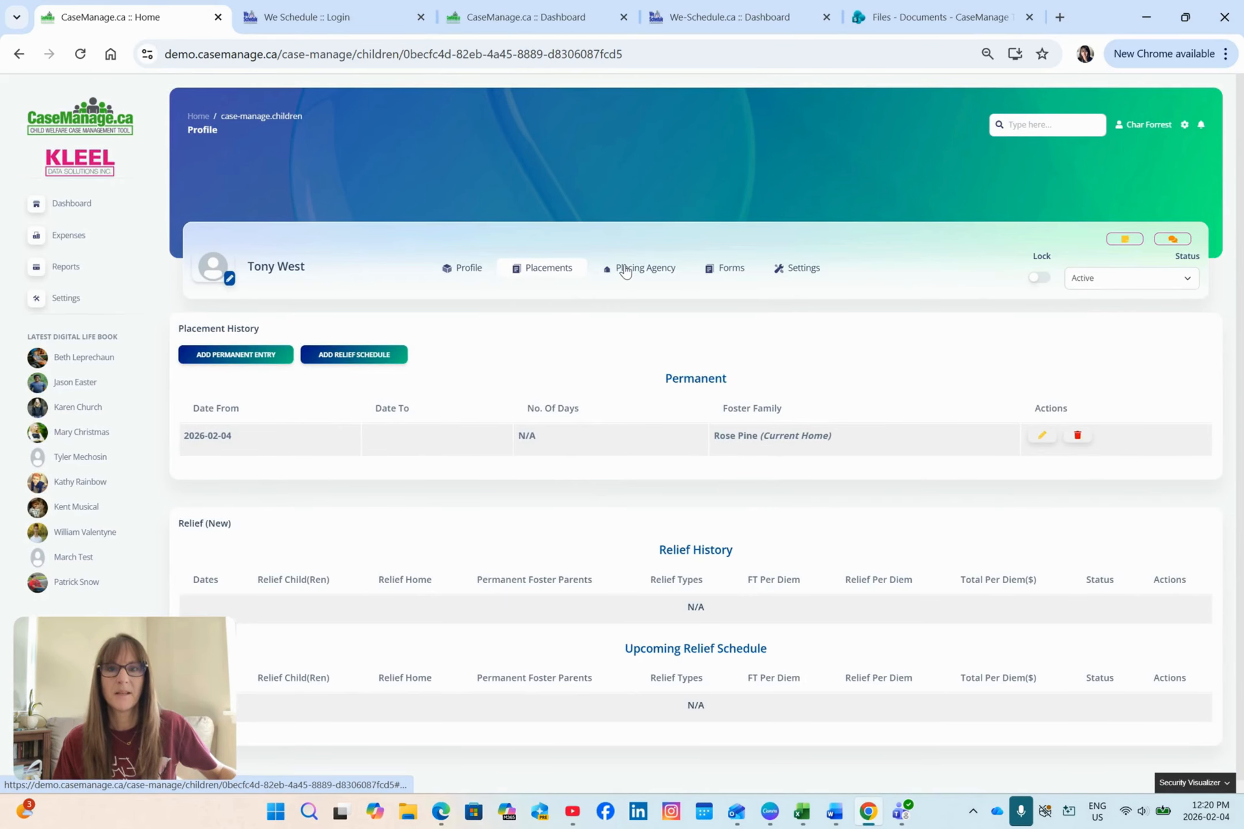
# Step: In the child's Big City Agency placing record, set the agency rate to 320 per day and save the update
pyautogui.click(624, 271)
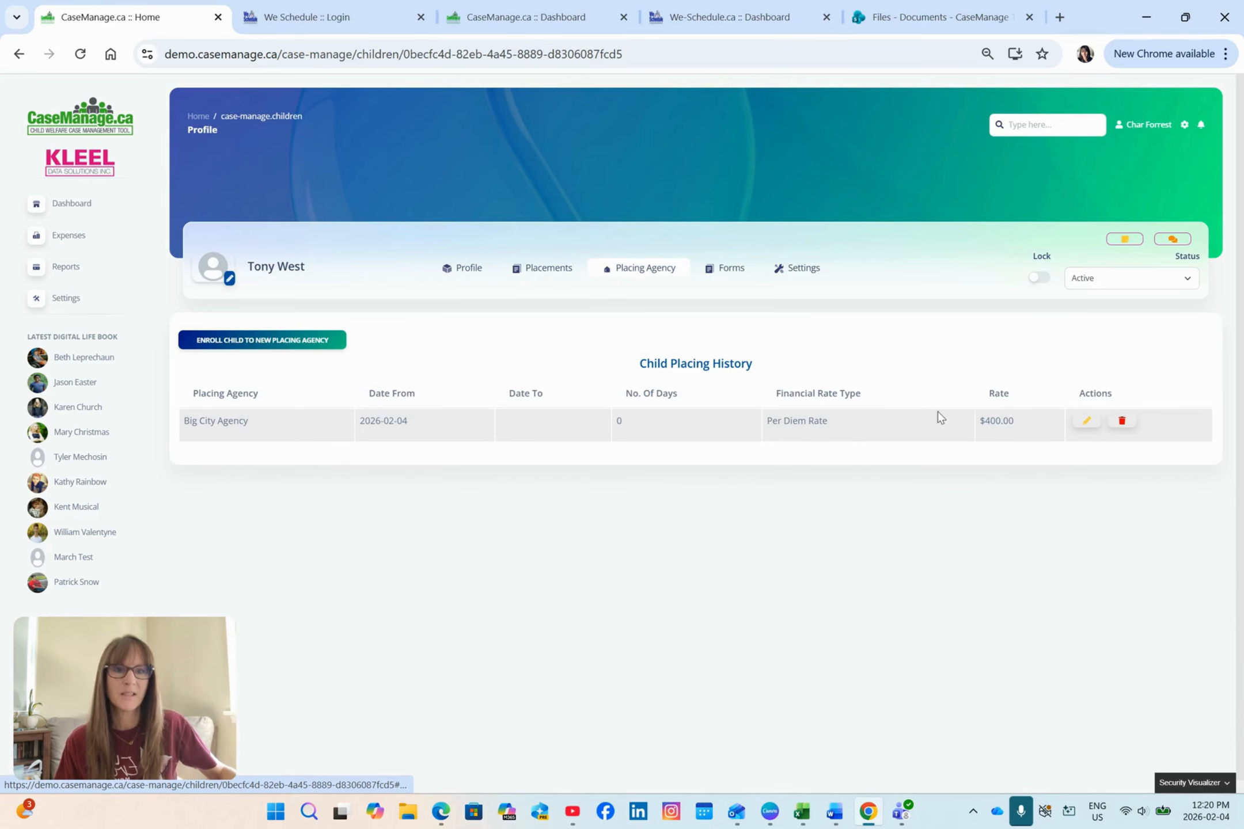
pyautogui.click(1086, 423)
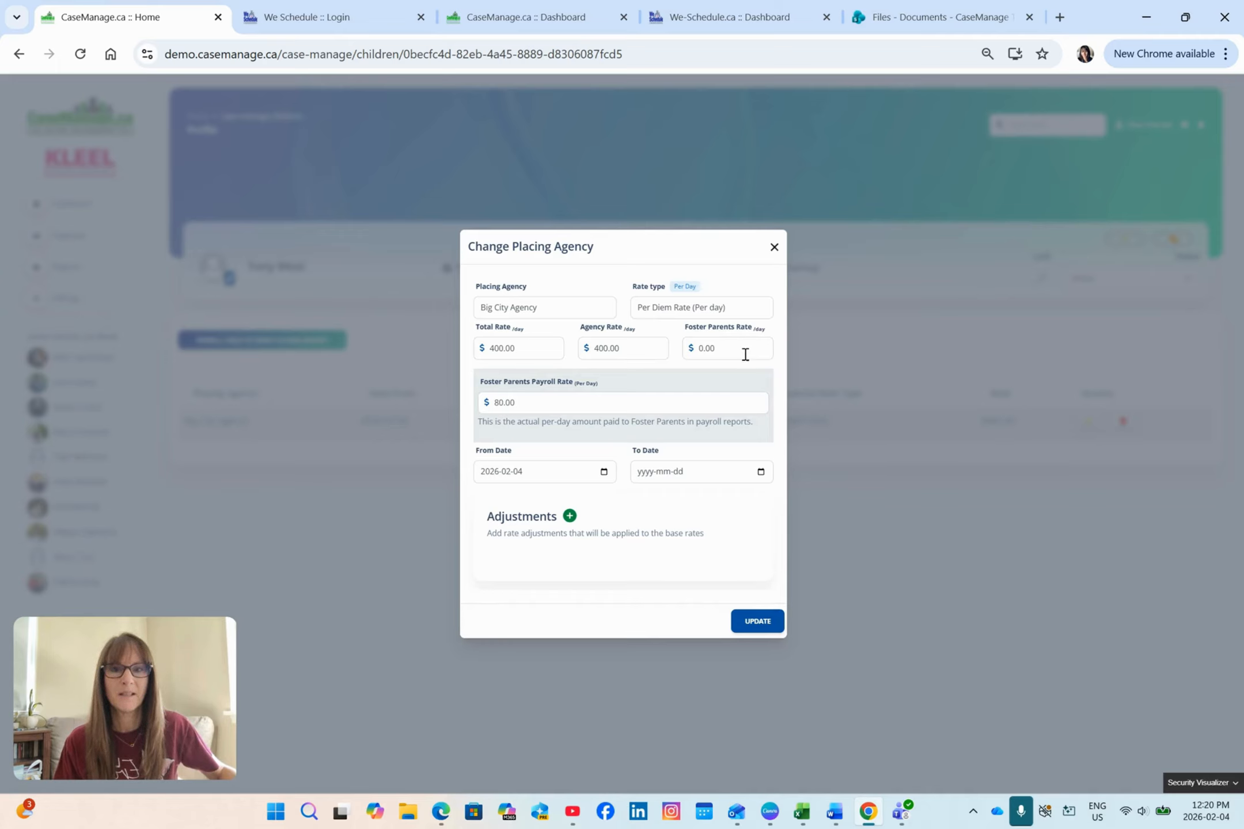
pyautogui.click(530, 407)
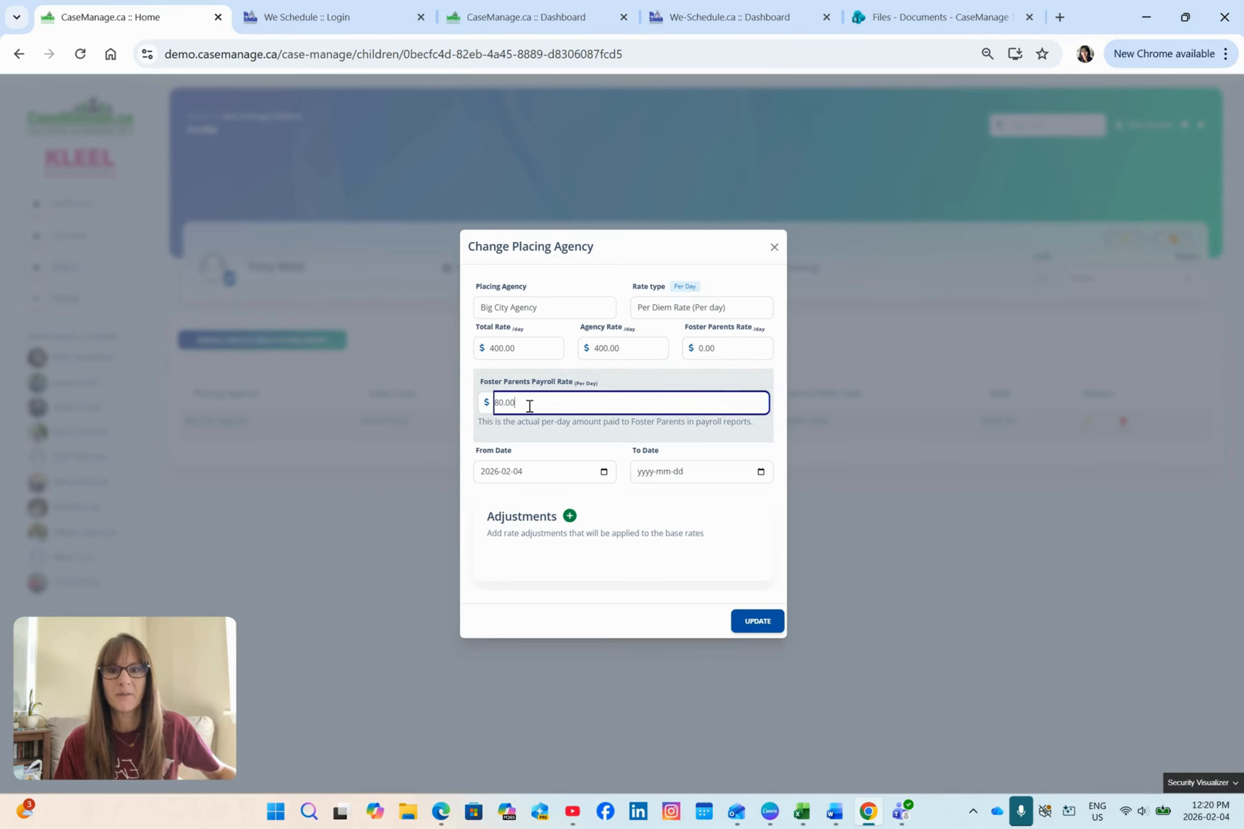
pyautogui.click(632, 347)
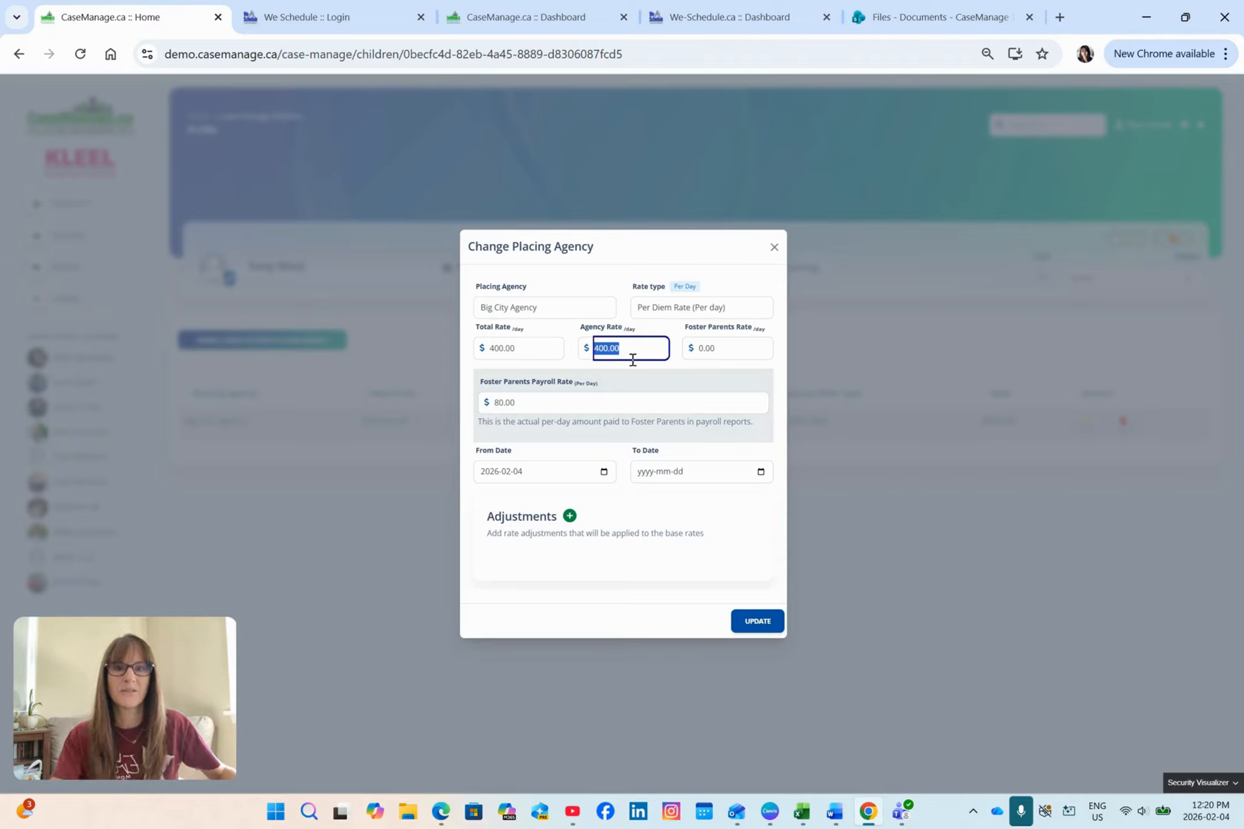
pyautogui.write('320')
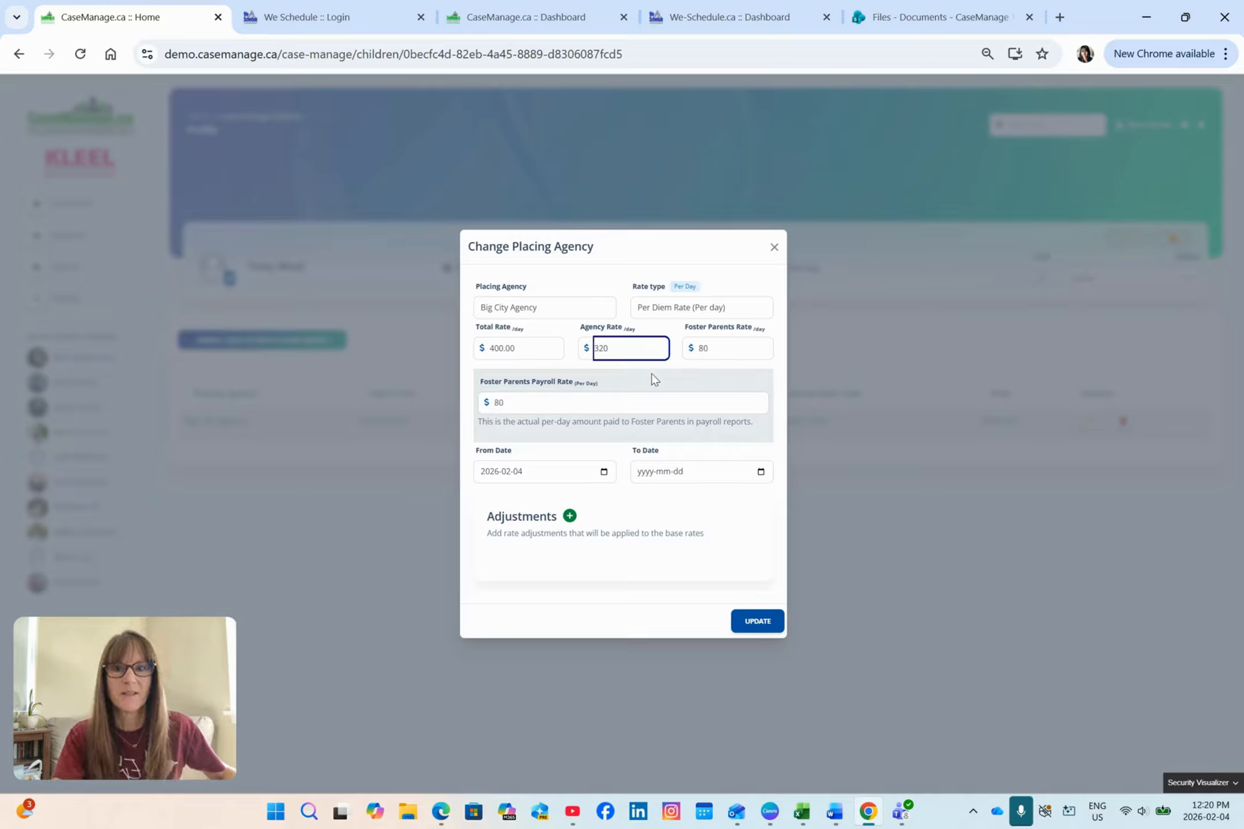
pyautogui.click(651, 374)
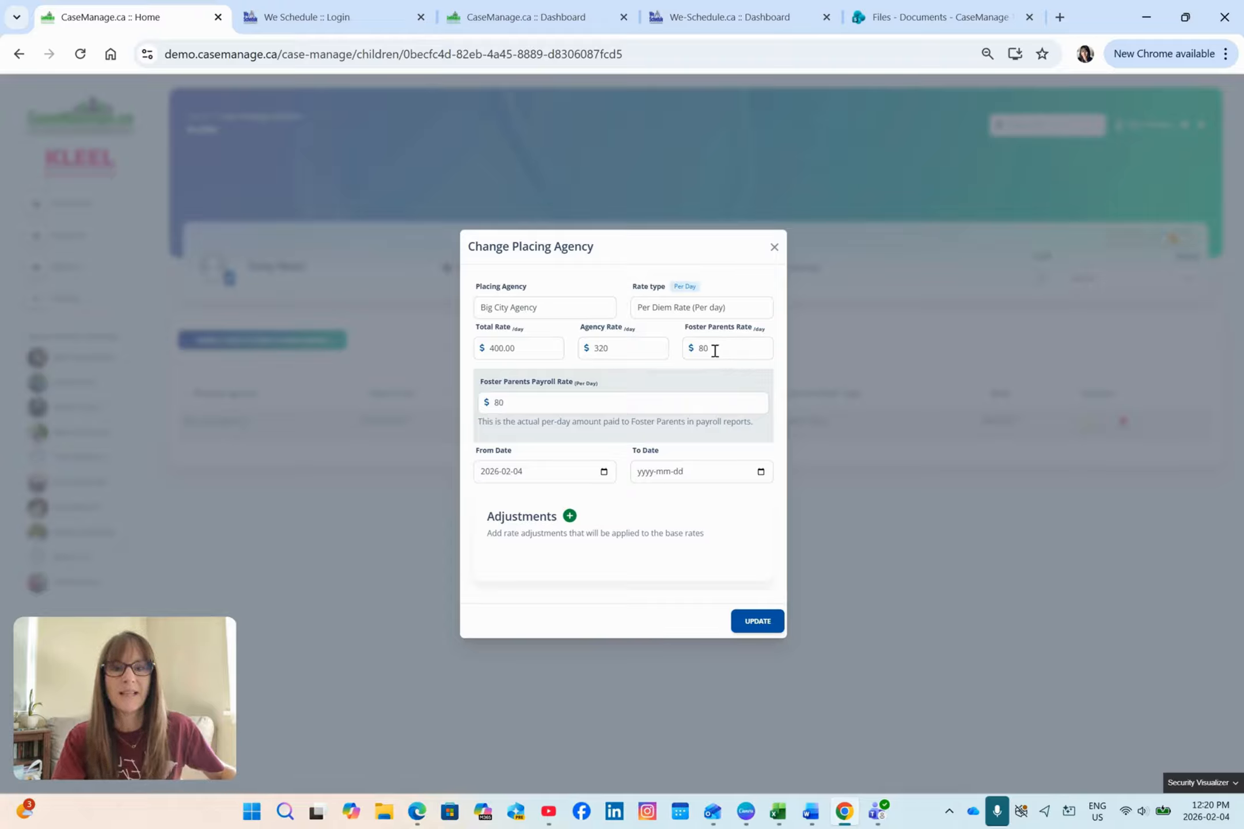
pyautogui.moveTo(610, 349); pyautogui.dragTo(579, 349)
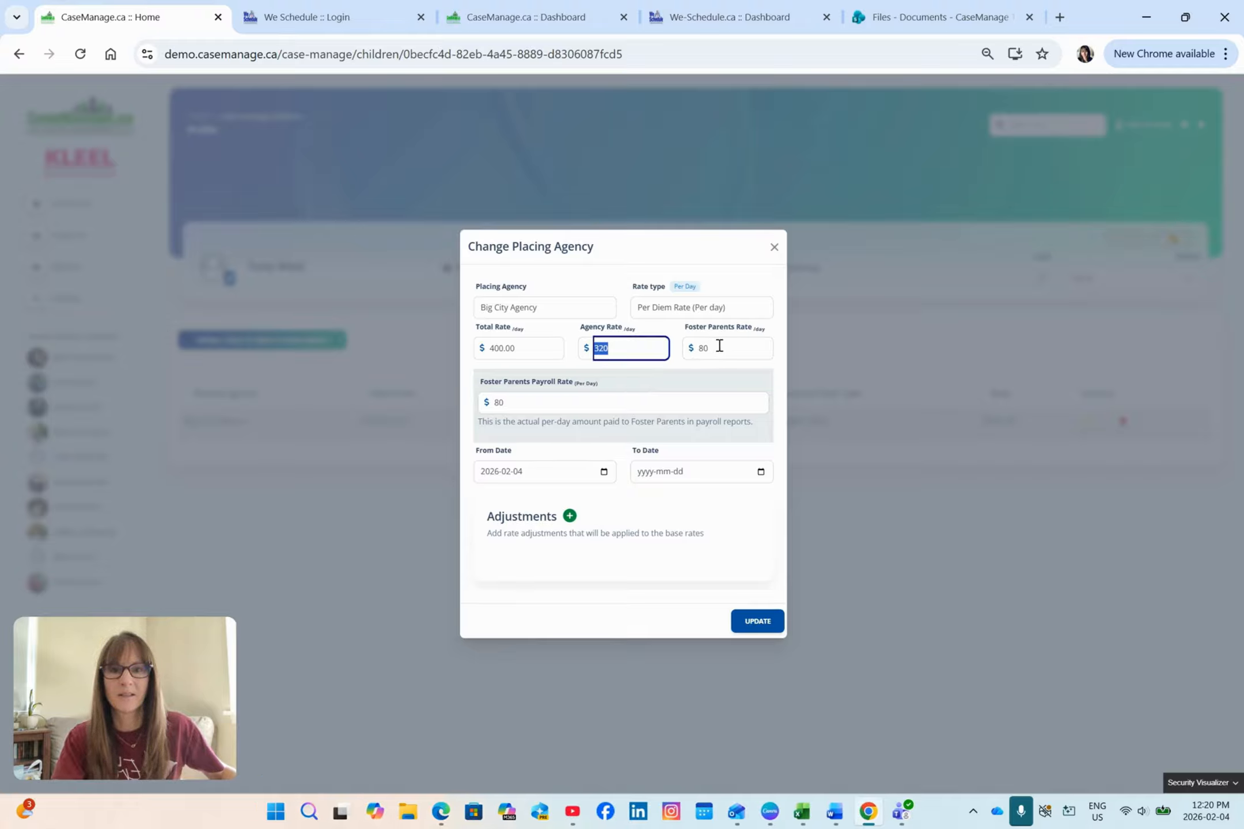
pyautogui.click(668, 379)
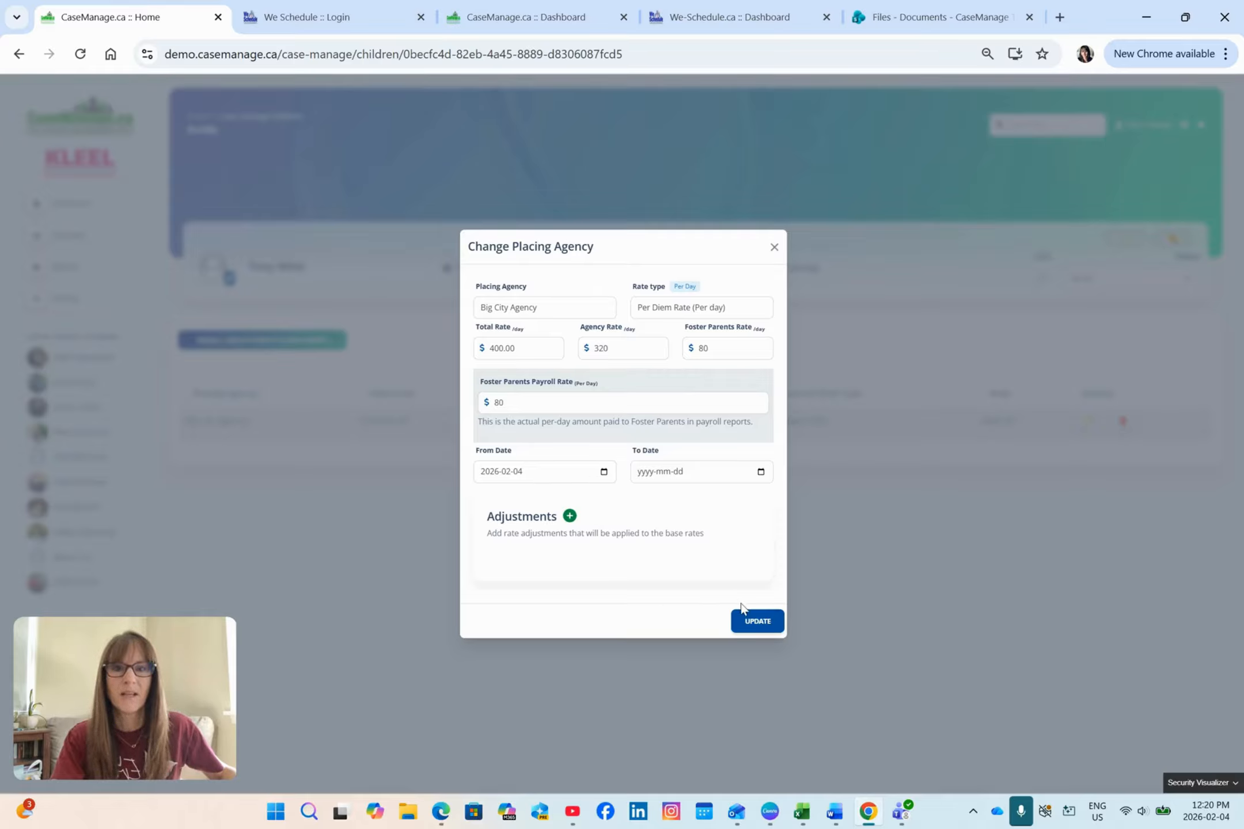
pyautogui.click(759, 628)
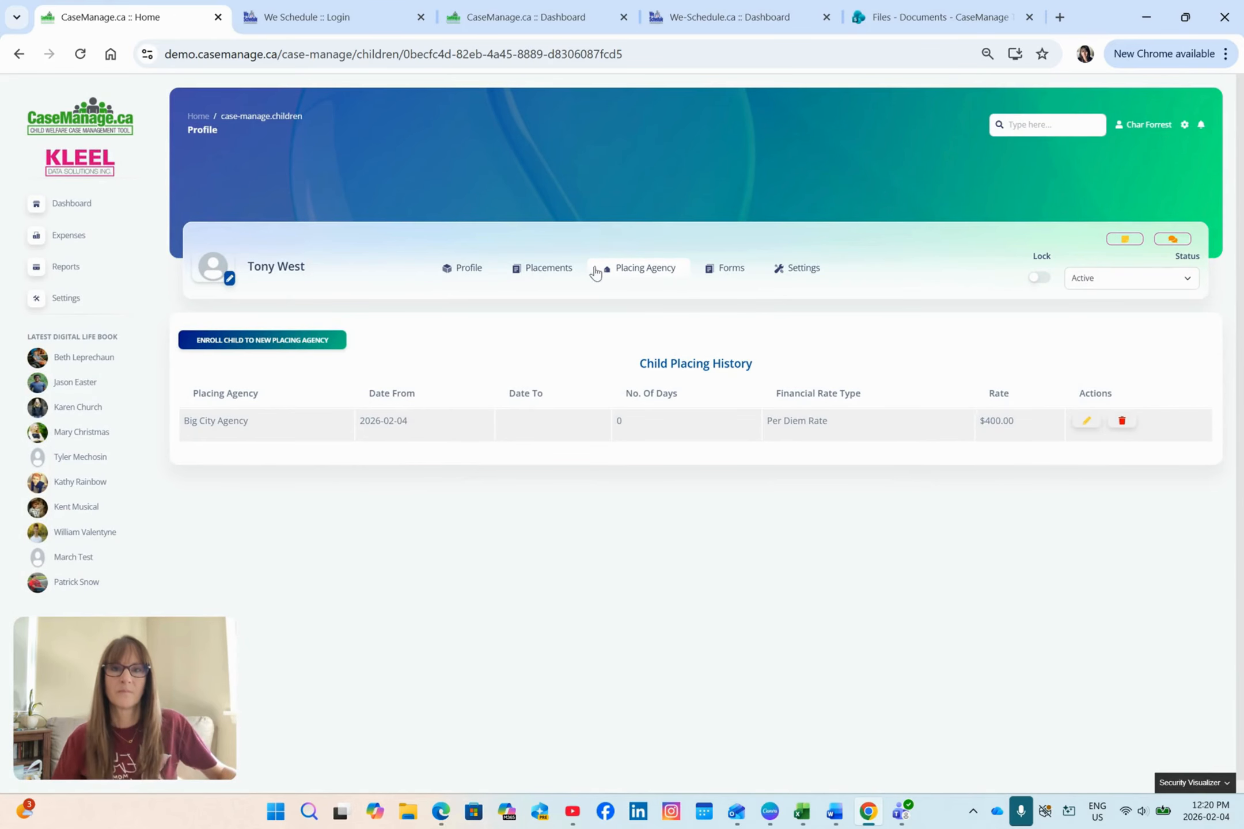
# Step: Review the child's profile, then open the child's pre-admission form from the Children and Youth Referral Report dated 04-Feb-26
pyautogui.click(467, 270)
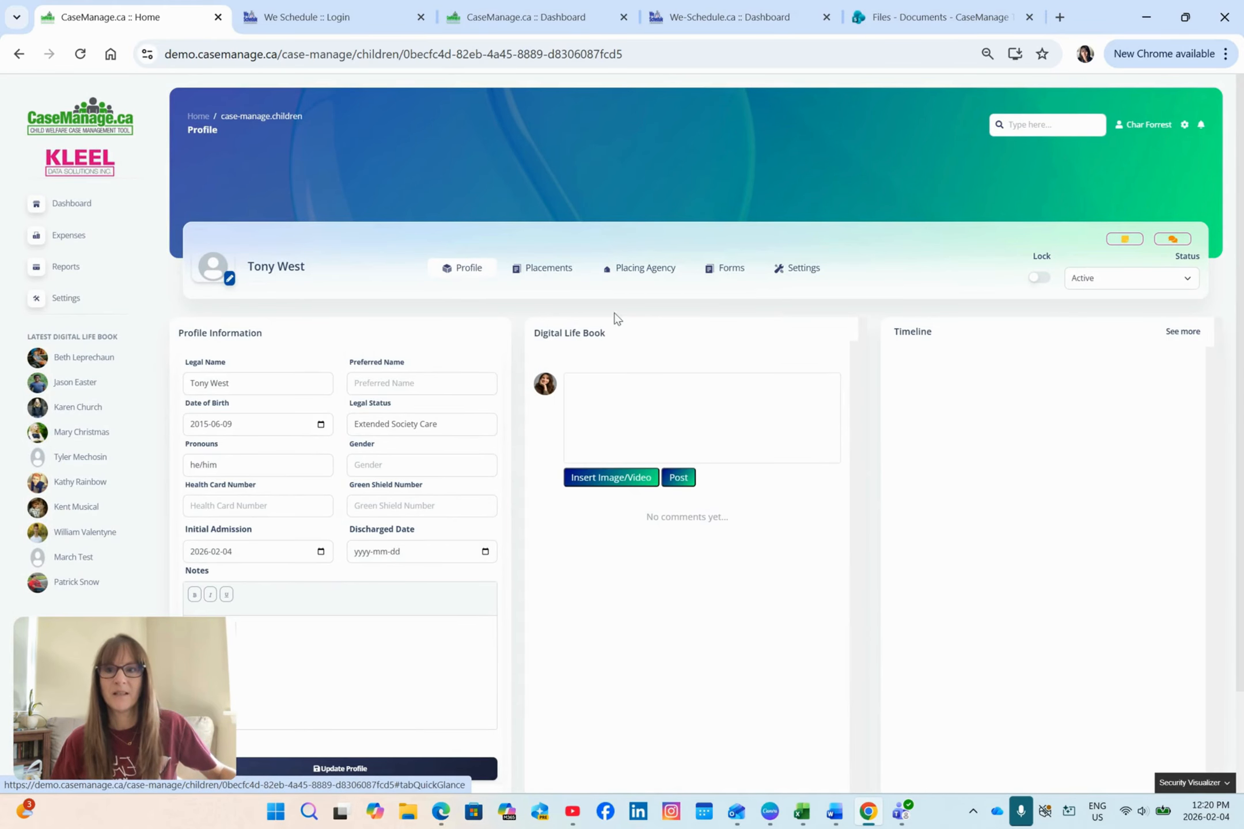
pyautogui.scroll(-2, 616, 318)
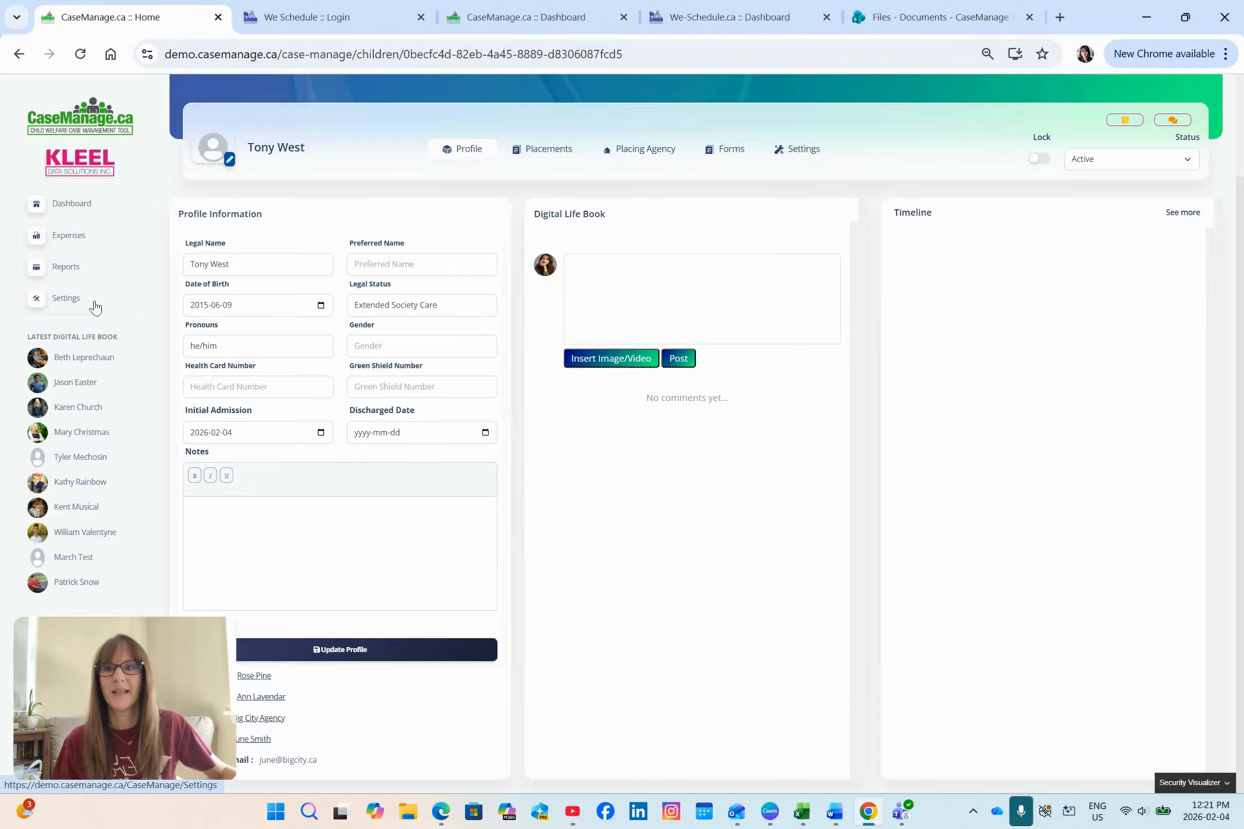
pyautogui.click(66, 268)
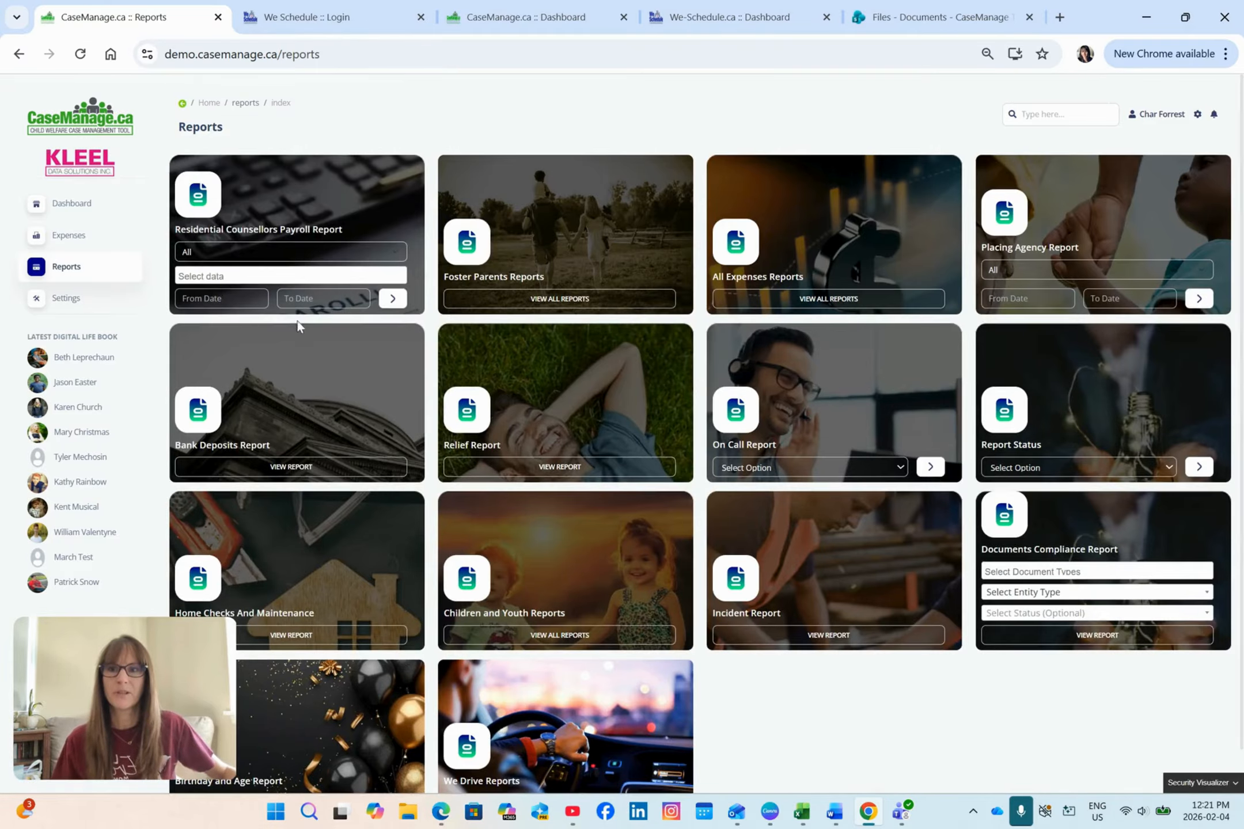
pyautogui.scroll(-1, 564, 527)
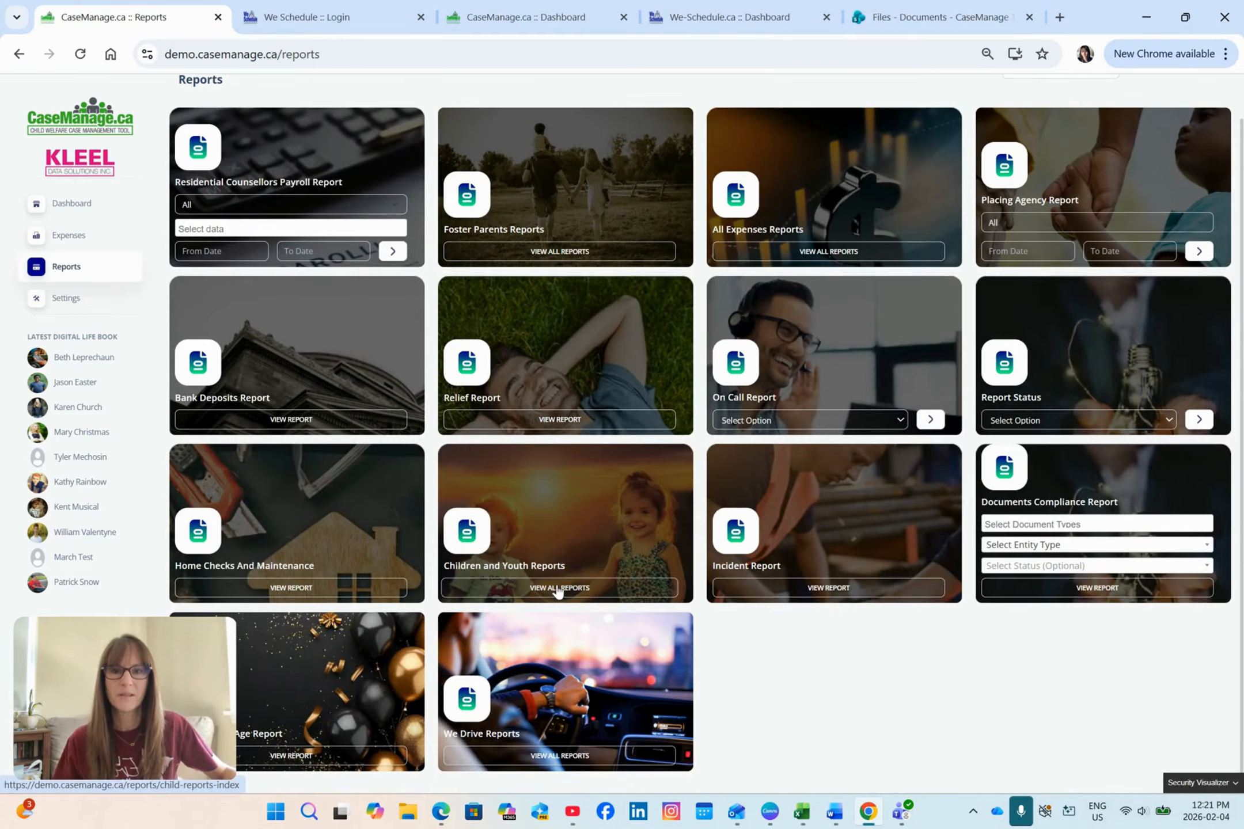
pyautogui.click(557, 588)
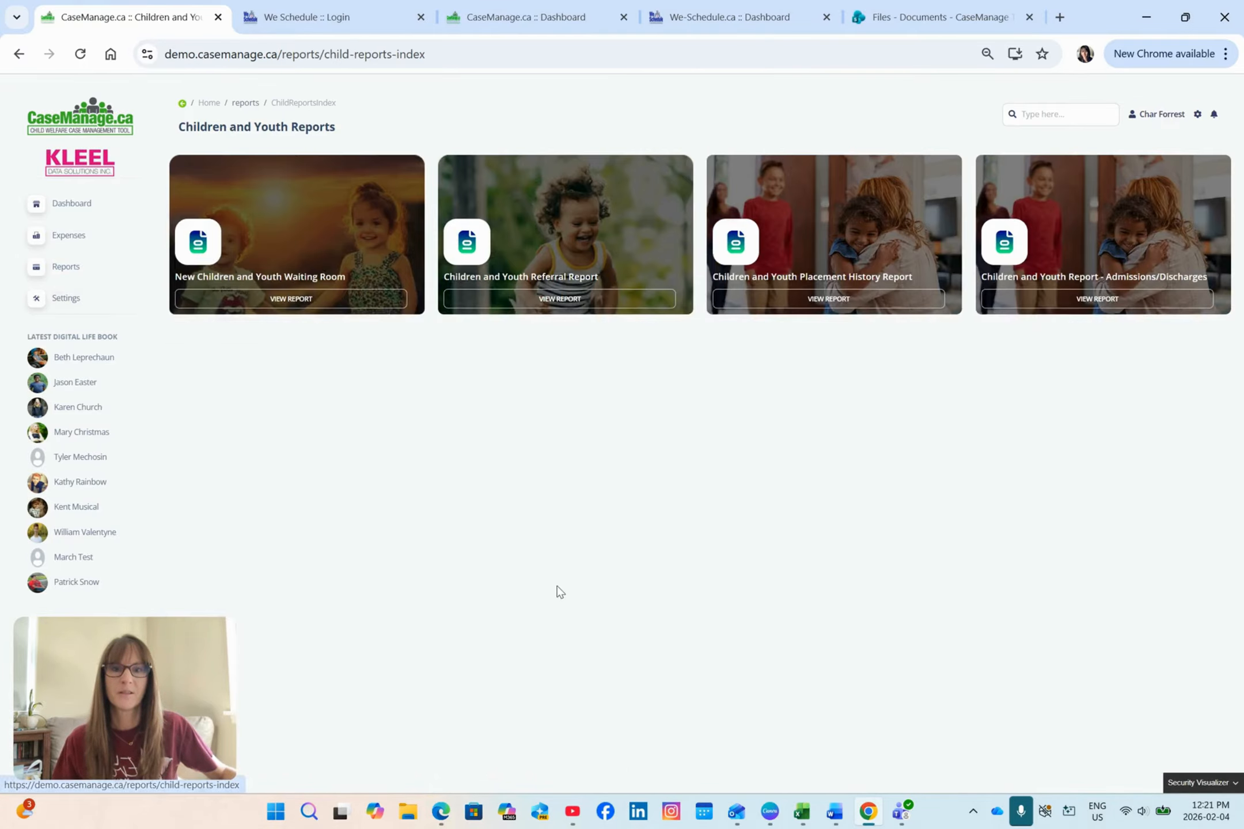
pyautogui.click(558, 299)
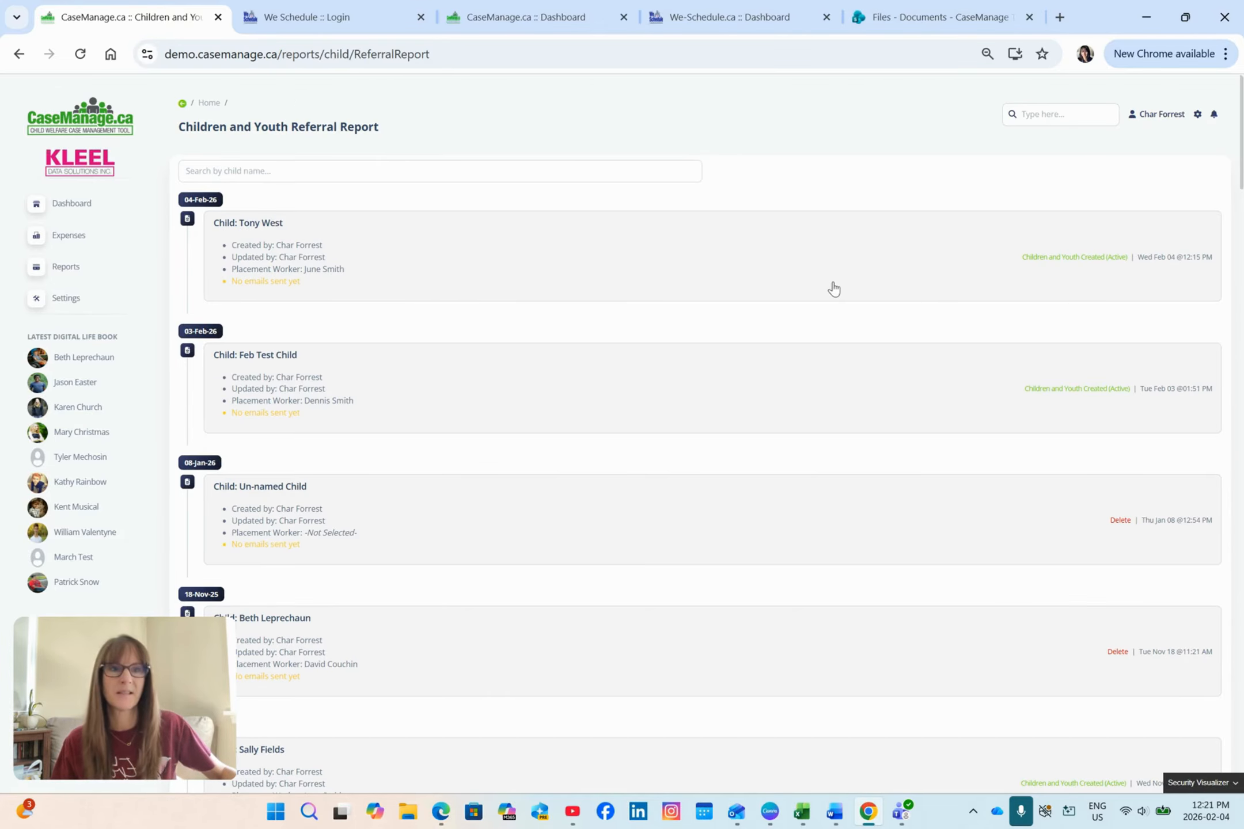
pyautogui.click(274, 223)
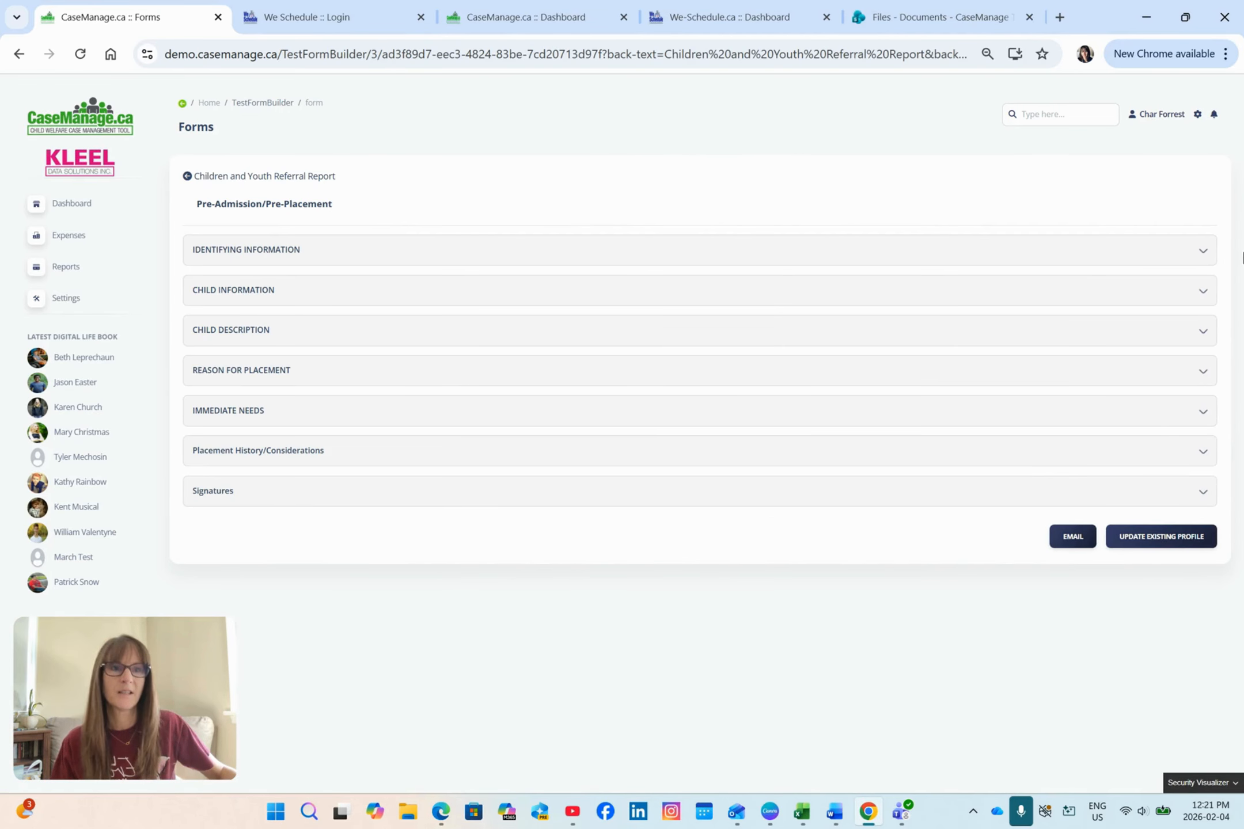
# Step: Email the pre-admission form to the CaseManage.ca development address, replacing the recipient's e-mail and entering a new document password
pyautogui.click(1059, 544)
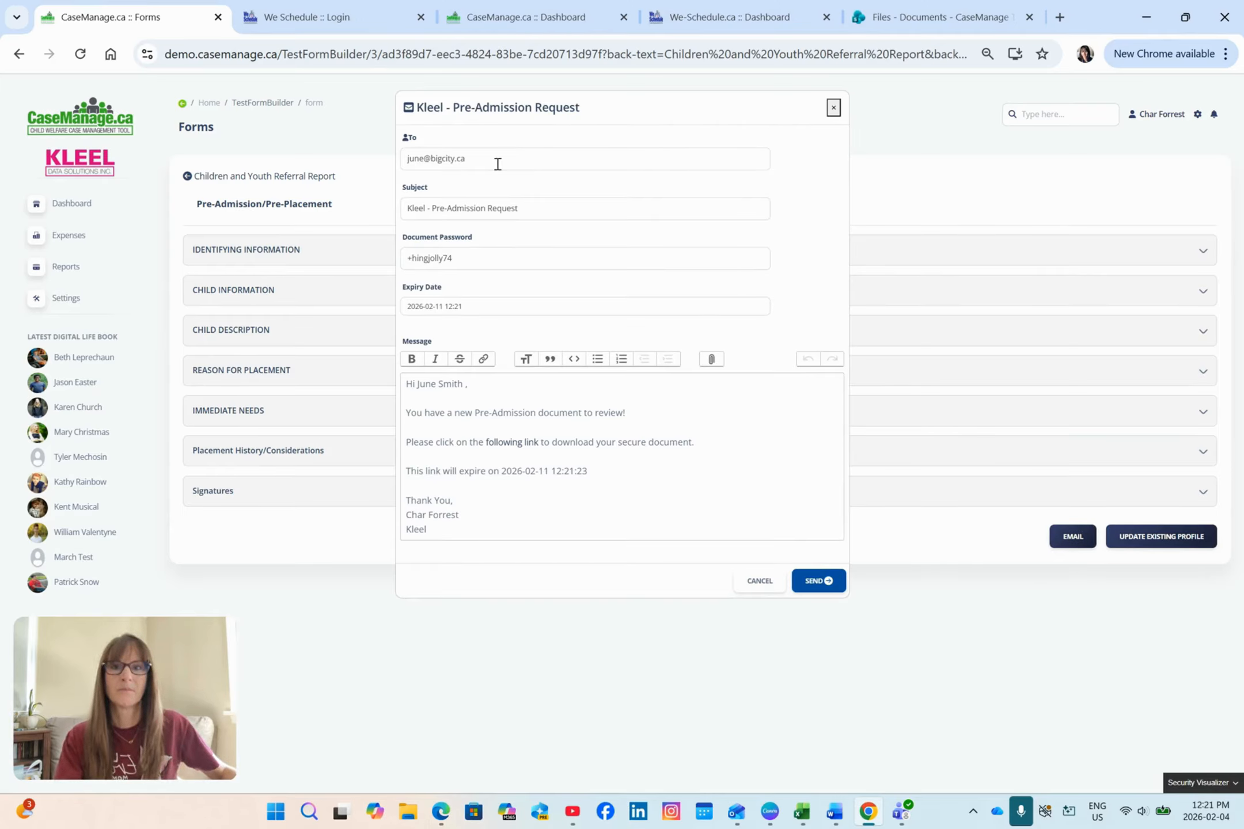
pyautogui.tripleClick(498, 164)
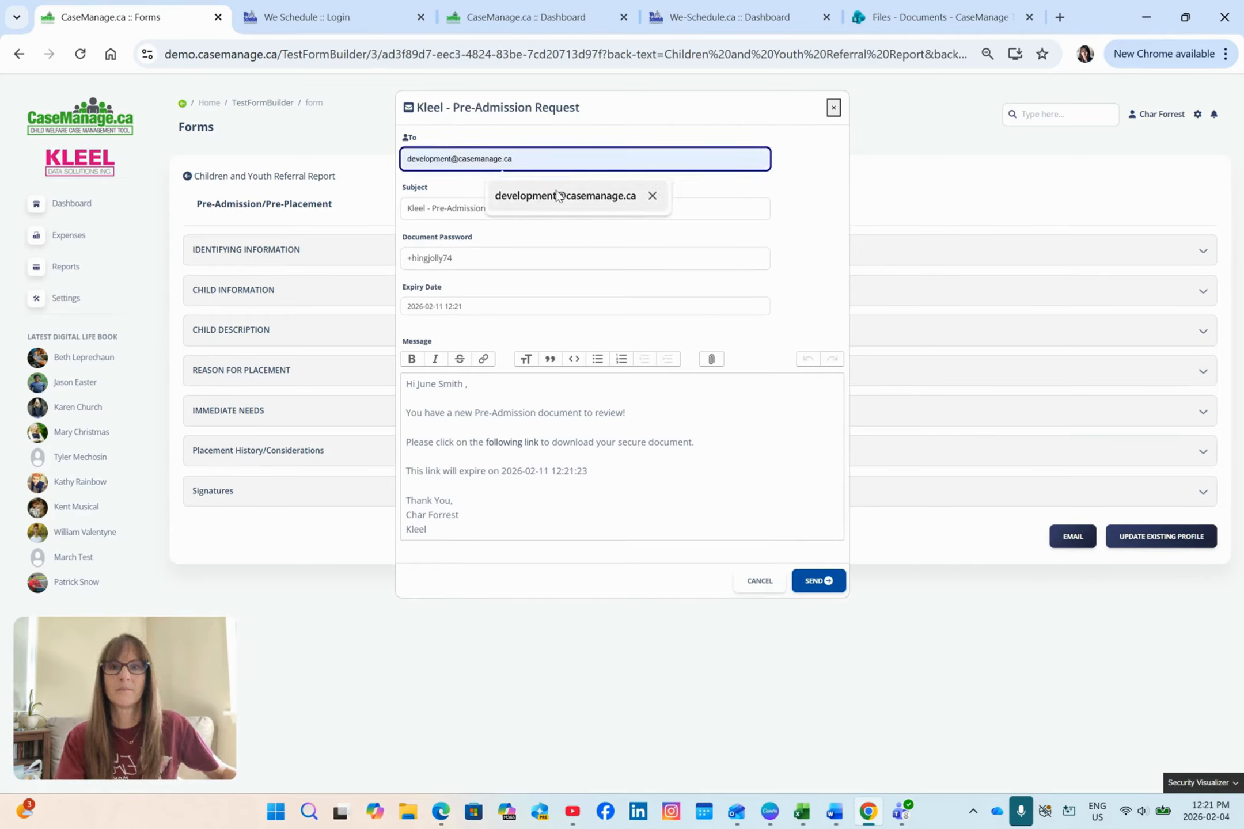
pyautogui.click(561, 200)
pyautogui.tripleClick(514, 254)
pyautogui.write('1')
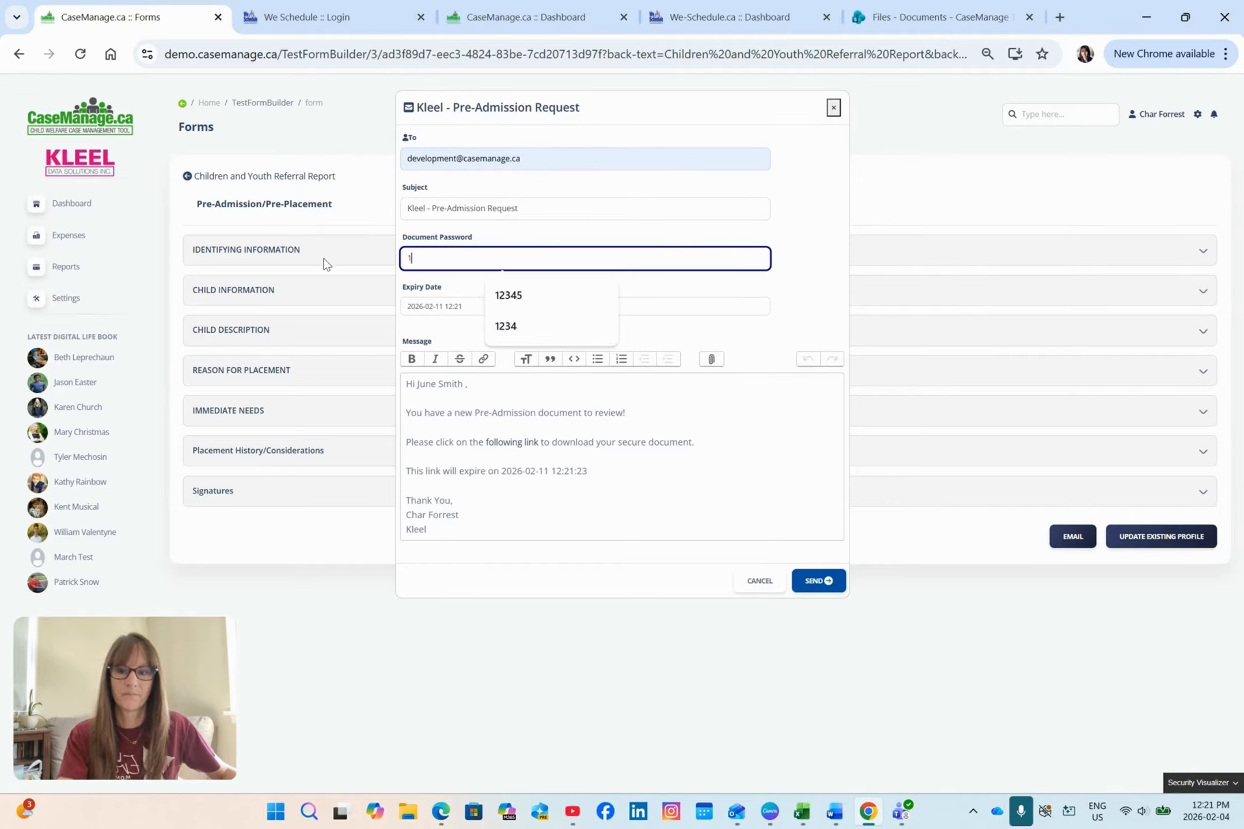
pyautogui.write('2345')
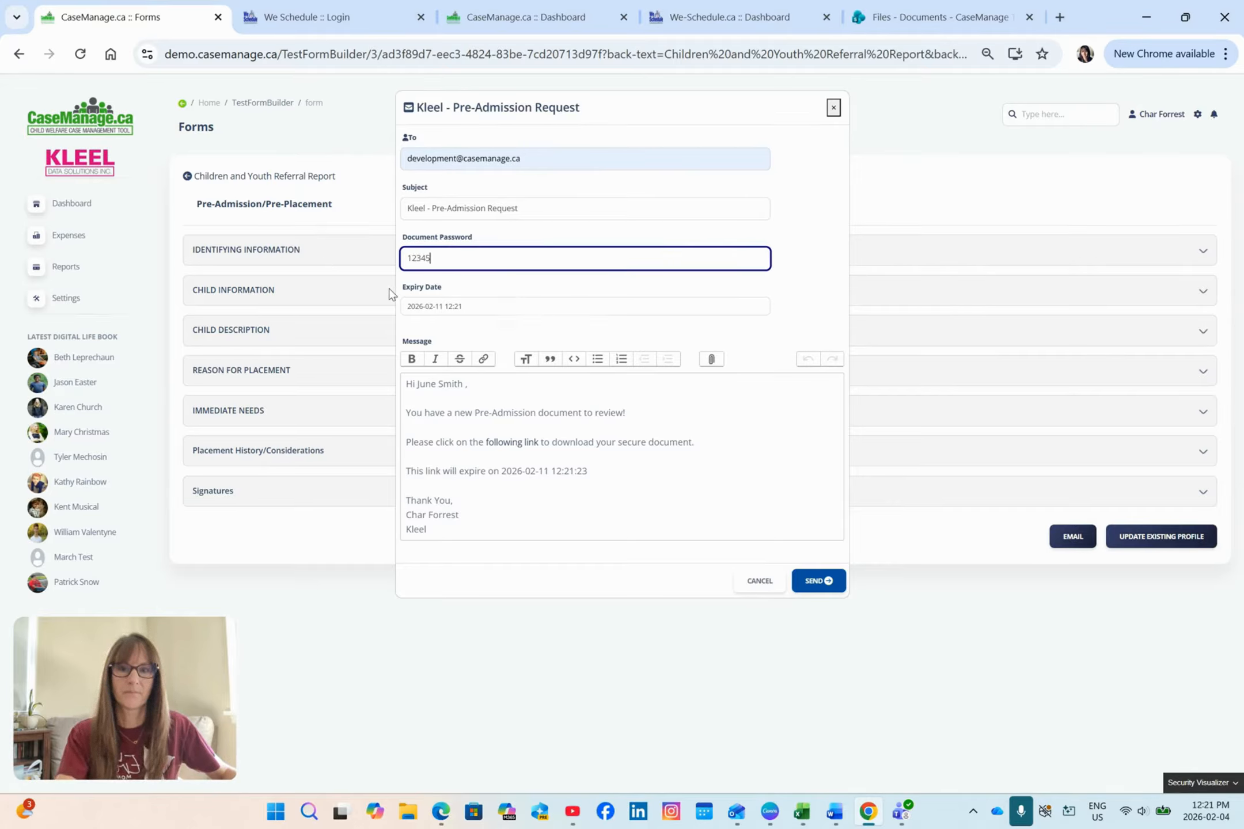
pyautogui.click(829, 583)
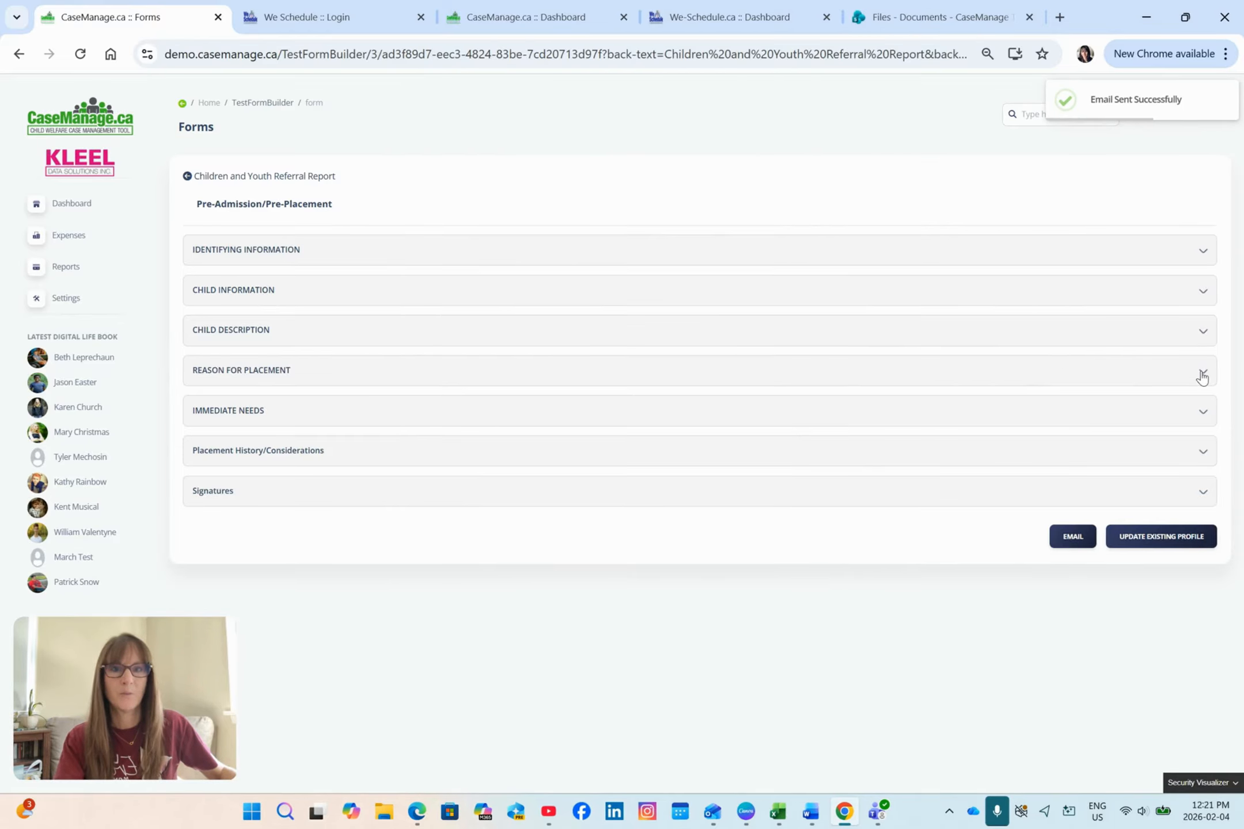
# Step: Enter "test" in the Explain, Objectives of Placing Child and placement request fields under Reason for Placement, and update the existing profile
pyautogui.click(1201, 376)
pyautogui.scroll(-3, 1088, 403)
pyautogui.click(816, 375)
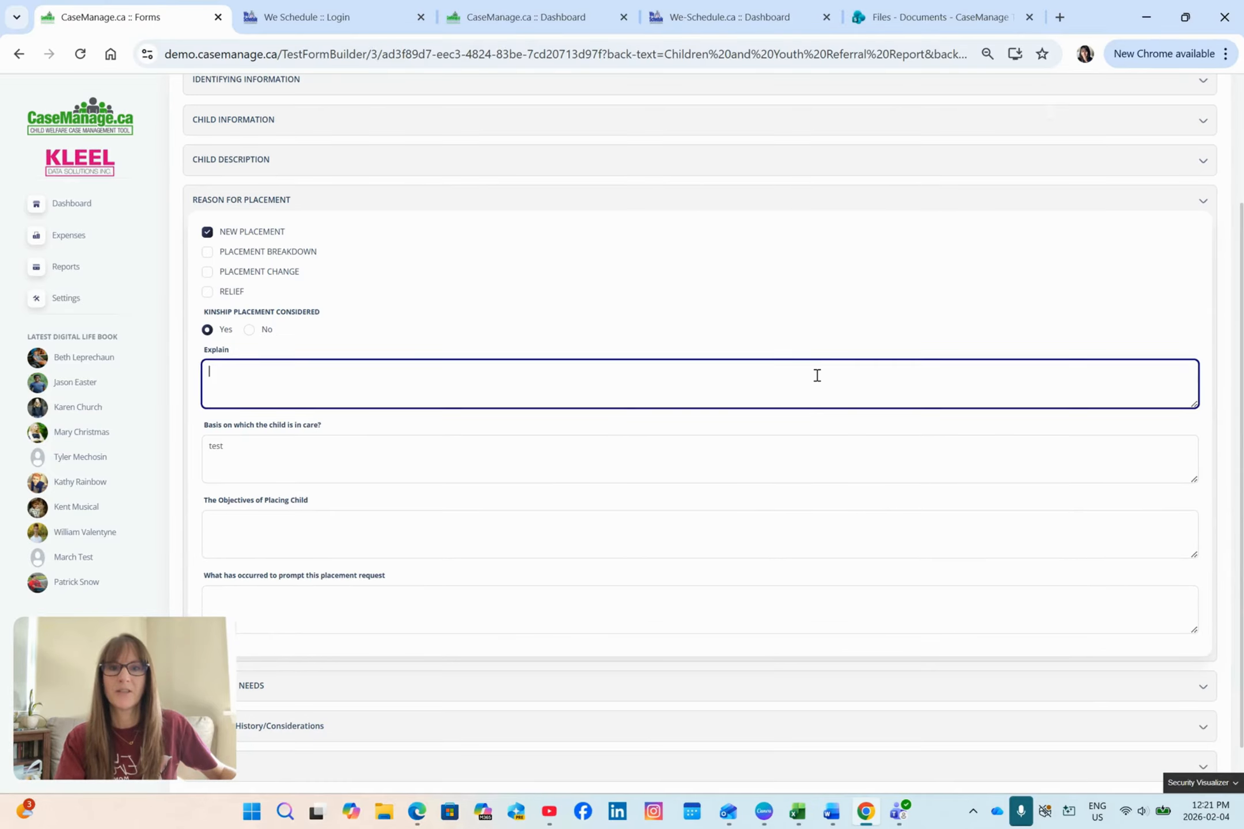
pyautogui.write('test')
pyautogui.scroll(-1, 968, 416)
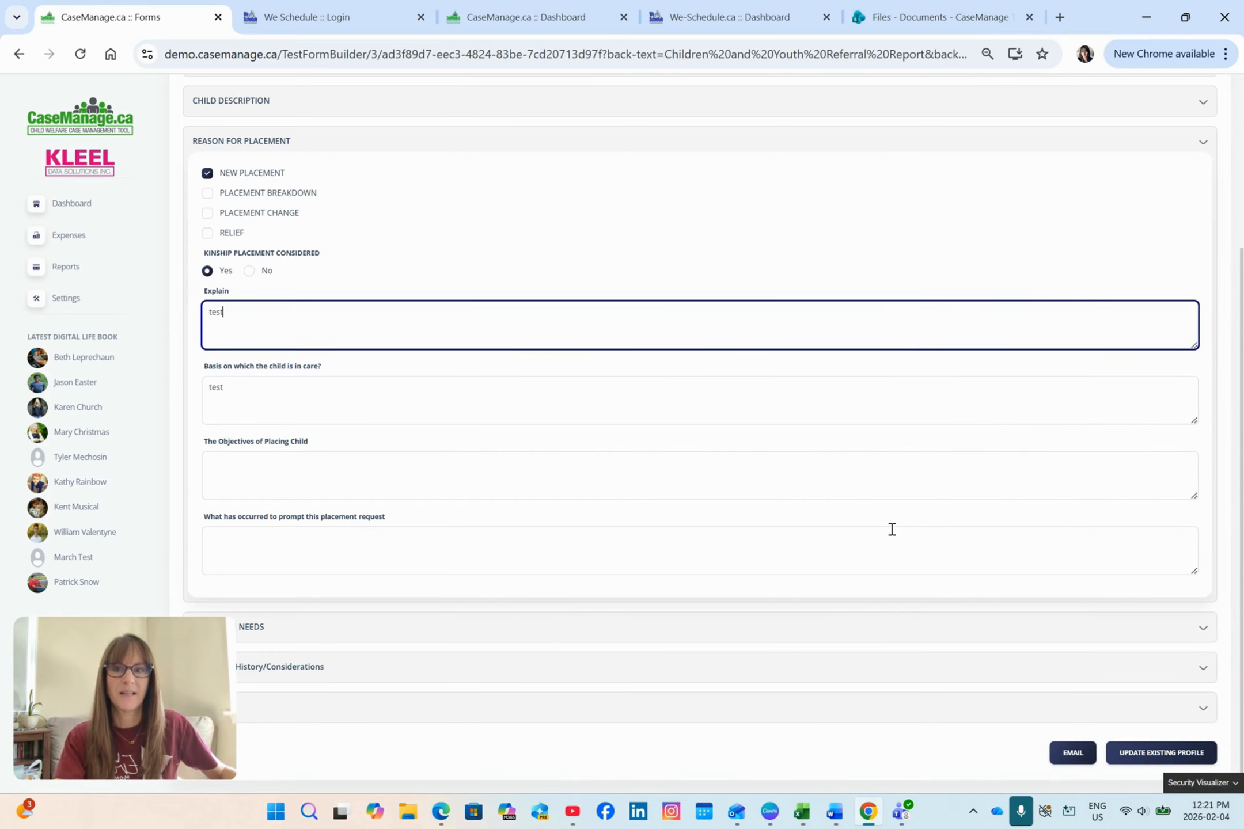
pyautogui.click(876, 482)
pyautogui.write('test')
pyautogui.click(855, 570)
pyautogui.write('test')
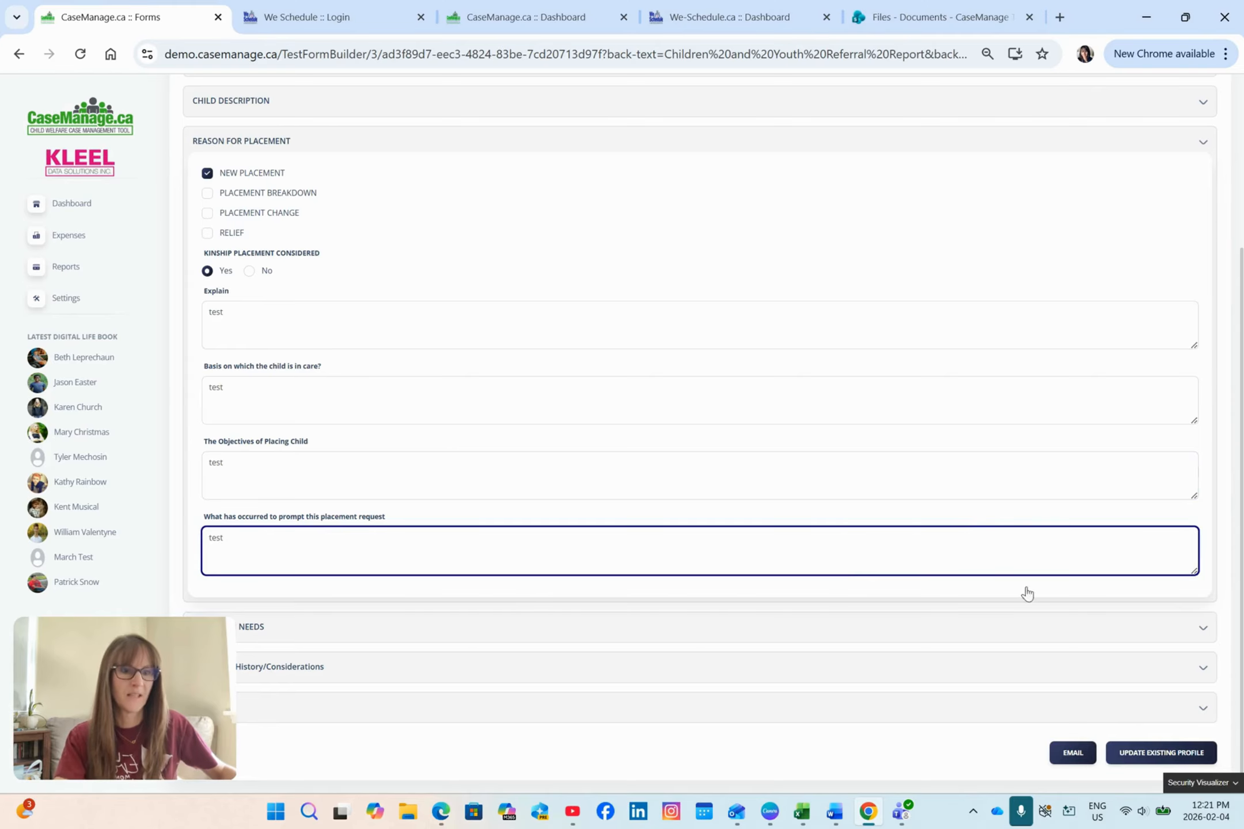
pyautogui.click(1132, 753)
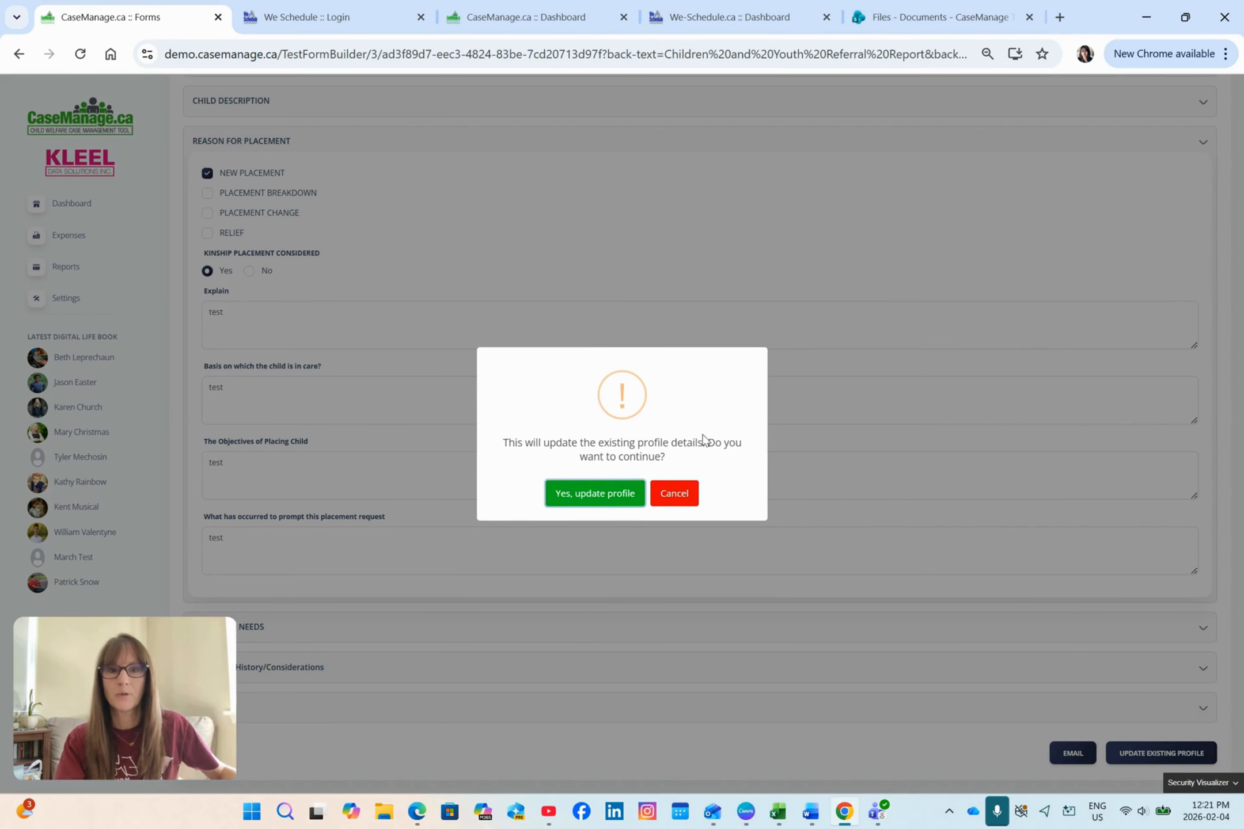
pyautogui.click(610, 494)
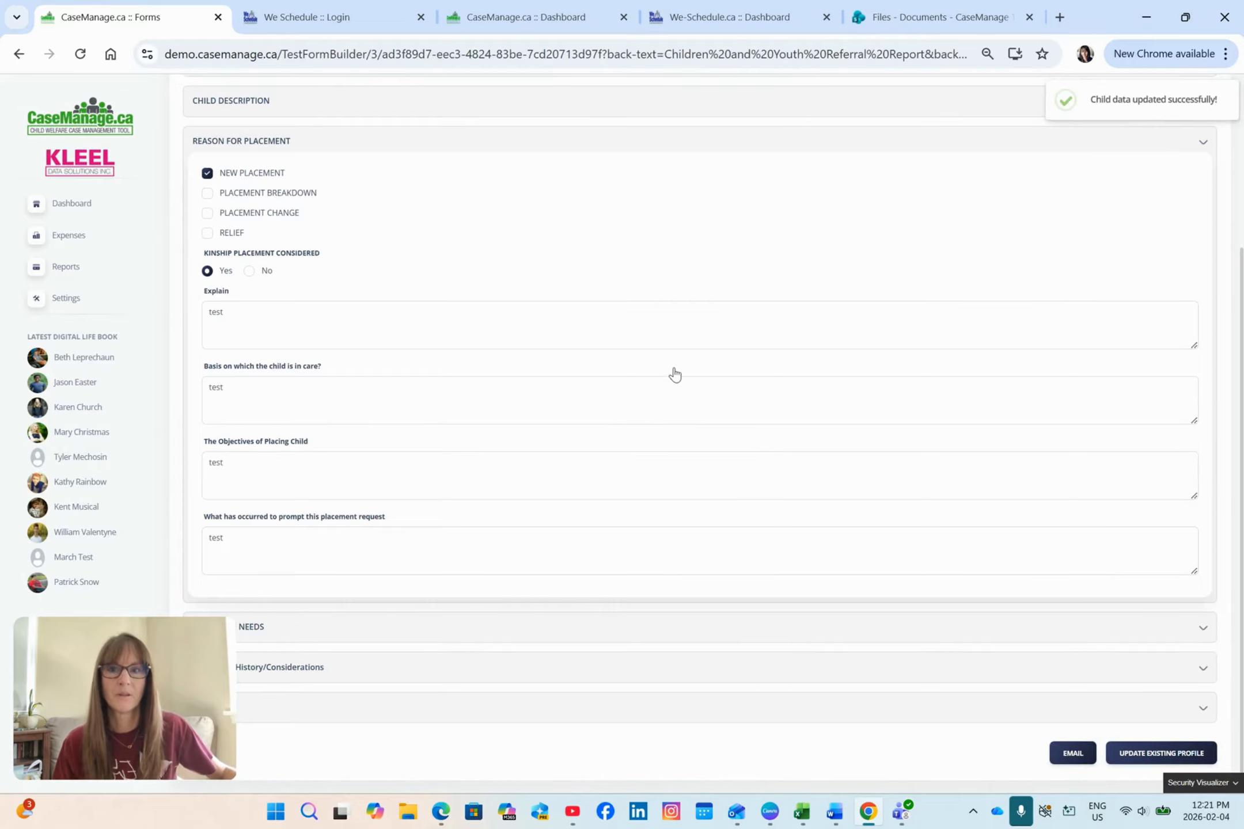
# Step: Return to the Children and Youth Referral Report, check the child's form entry, and open the linked active profile to review it
pyautogui.scroll(3, 655, 267)
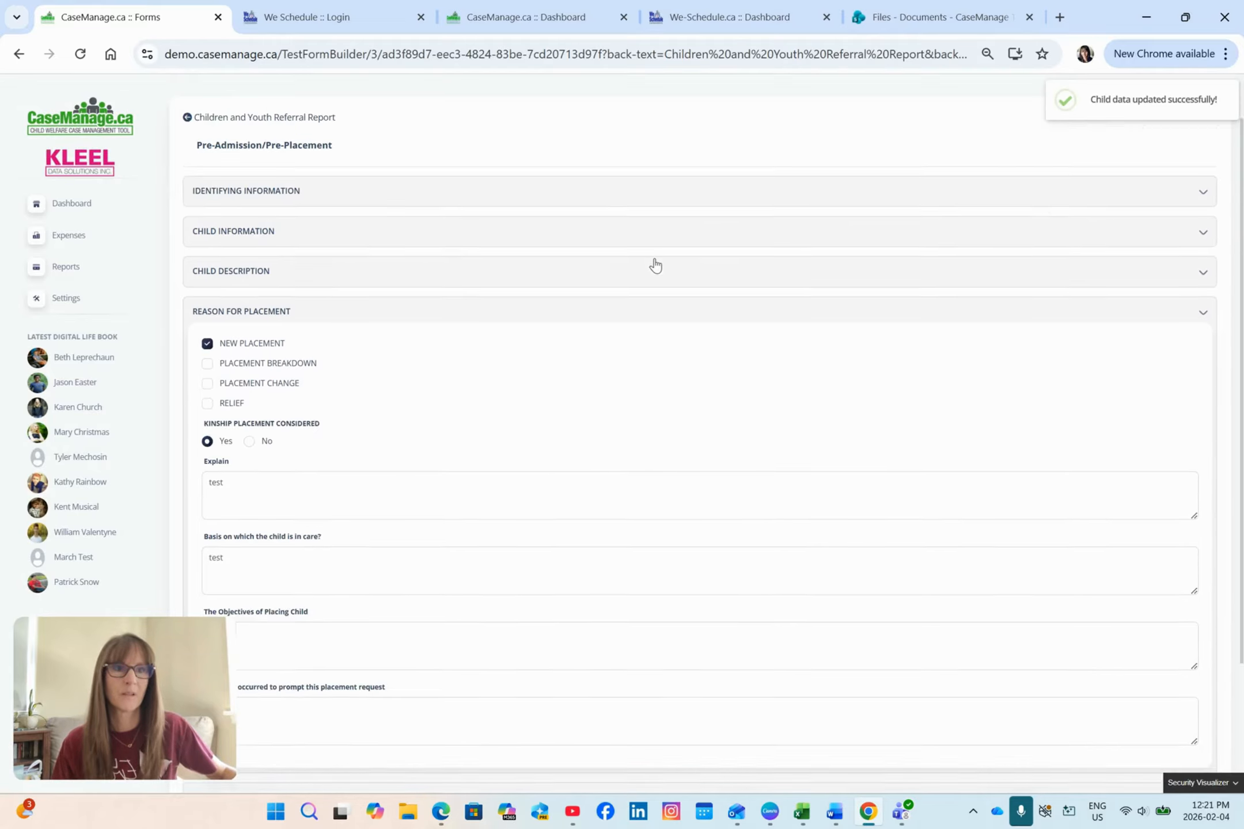
pyautogui.click(188, 182)
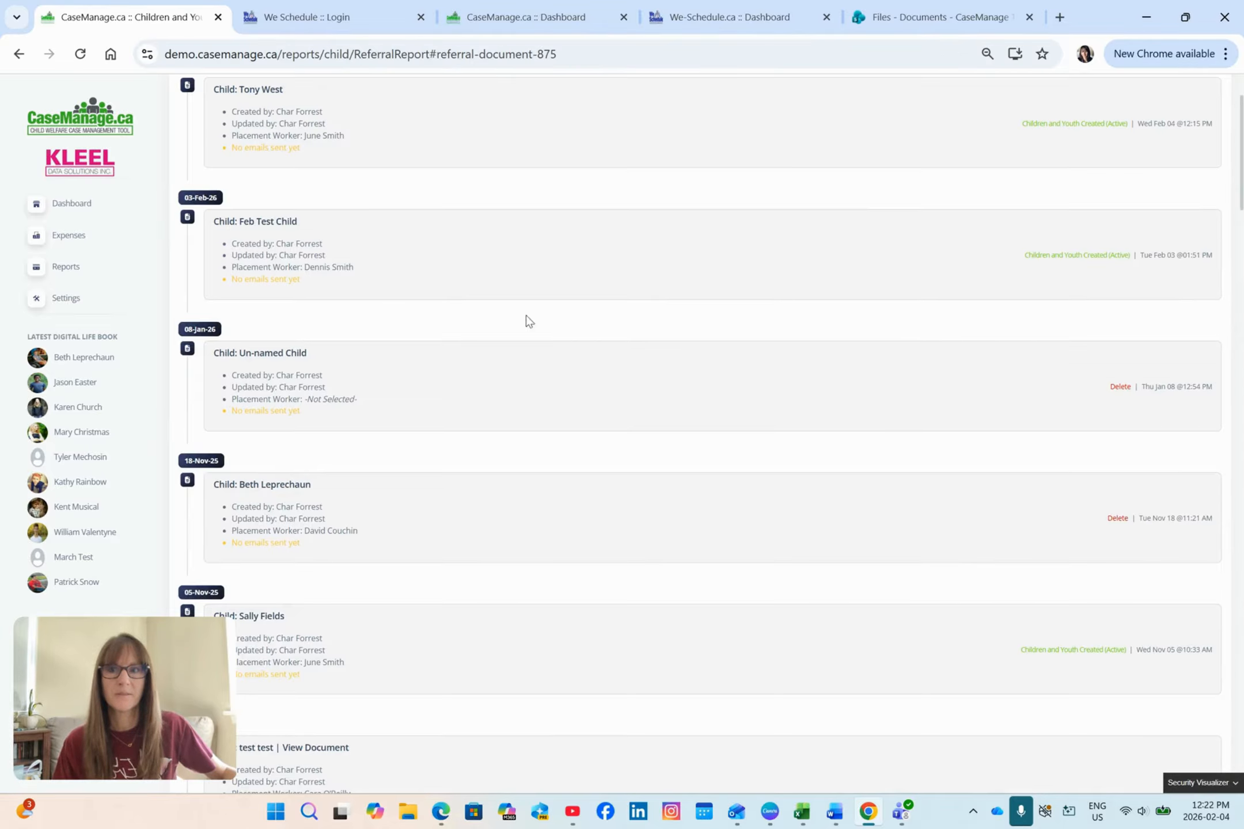
pyautogui.scroll(2, 494, 306)
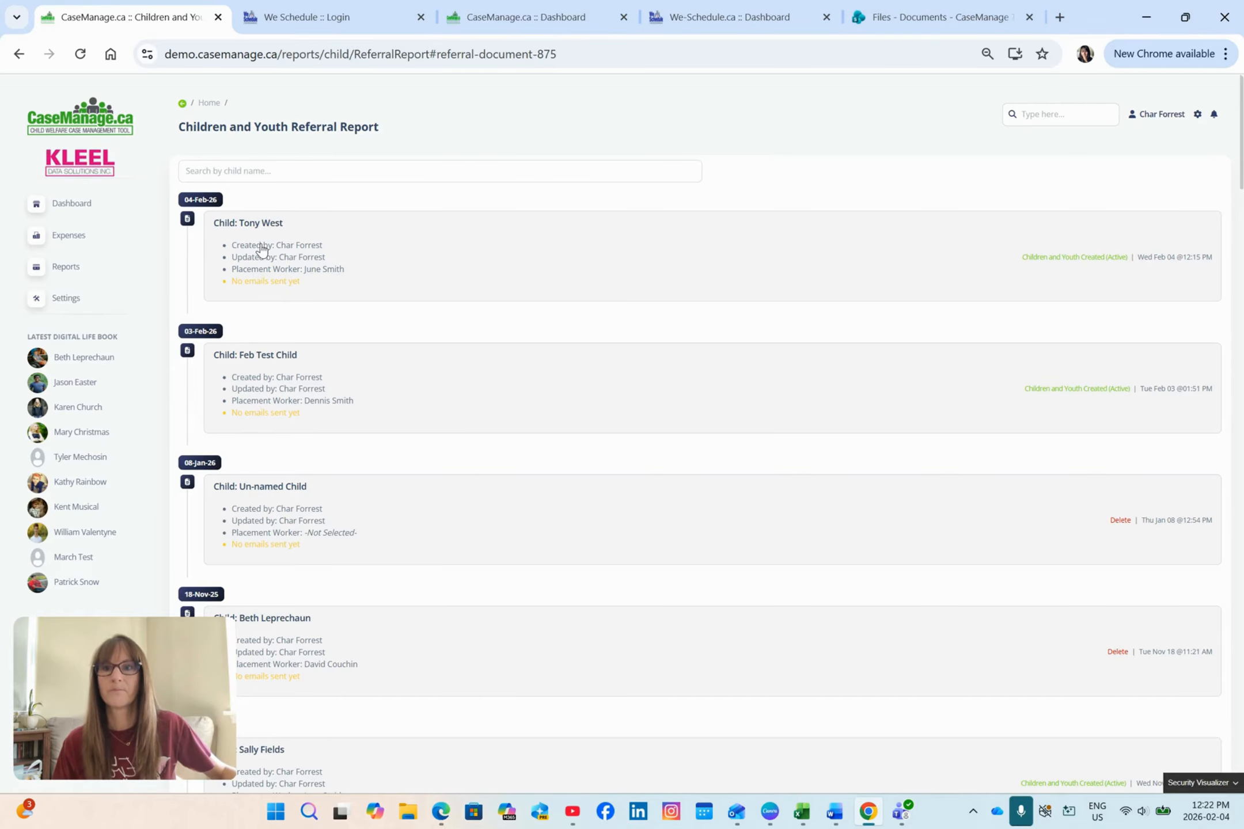
pyautogui.click(257, 223)
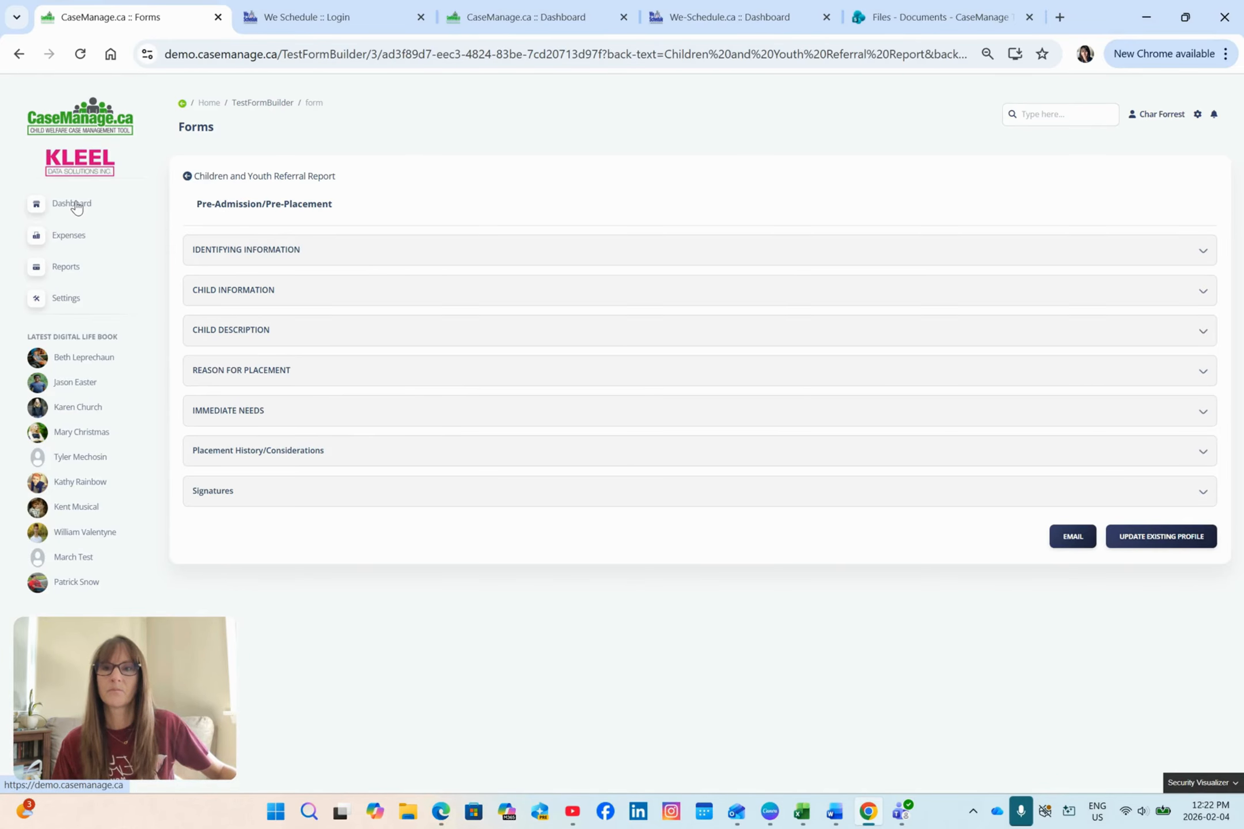
pyautogui.click(185, 179)
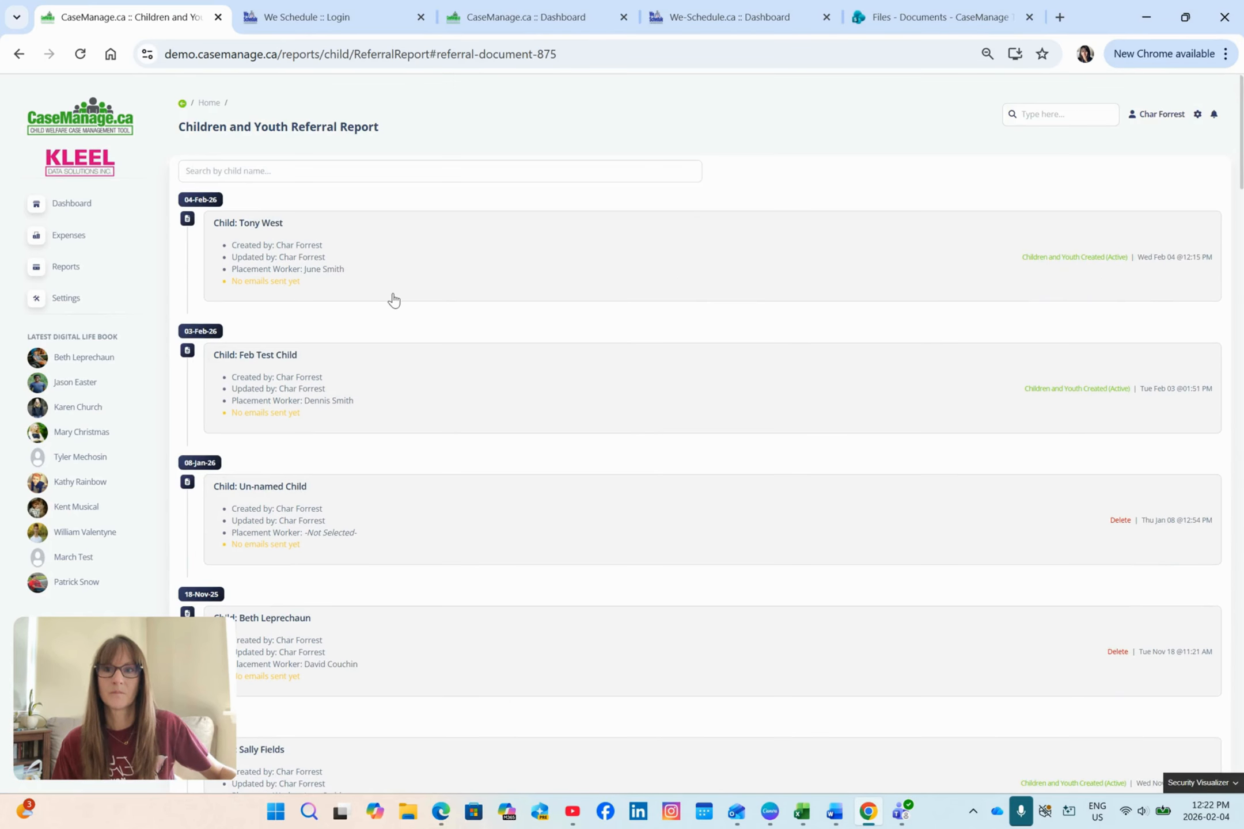
pyautogui.click(1055, 264)
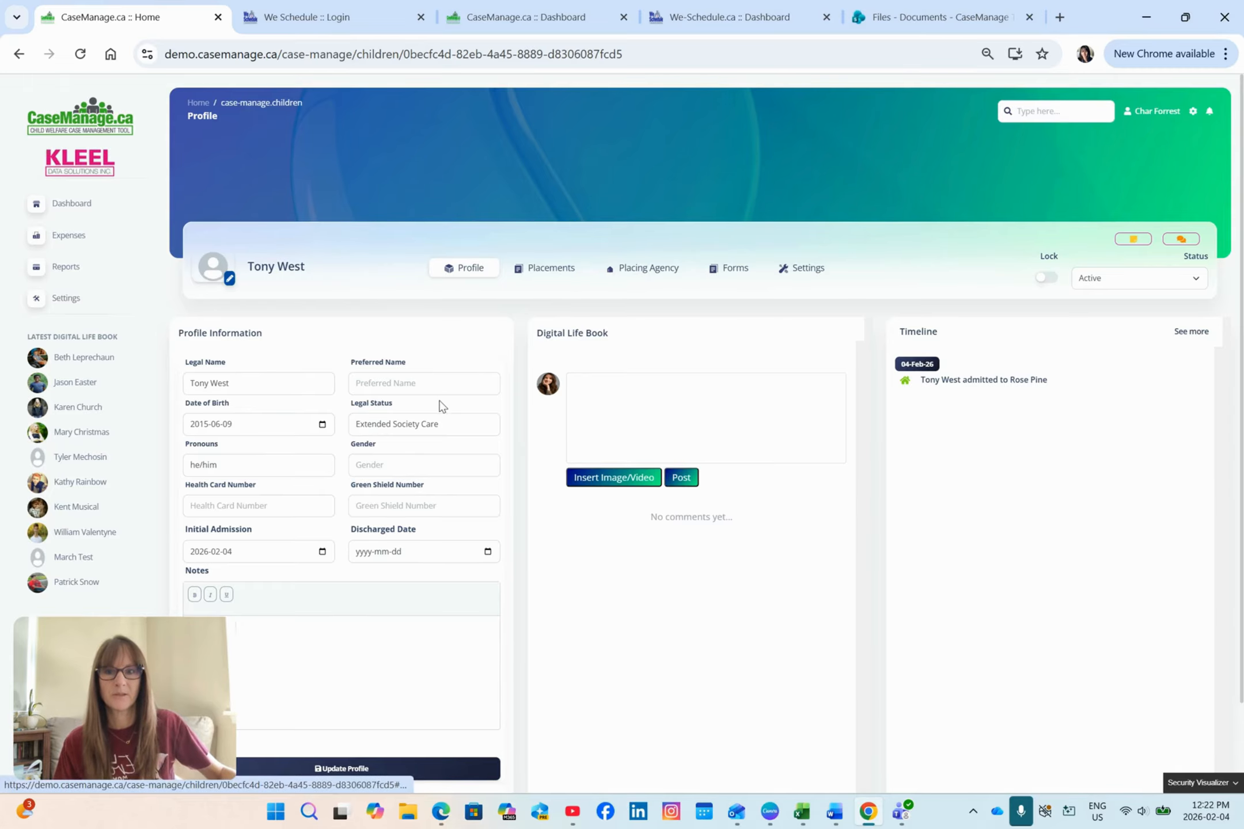
pyautogui.scroll(-2, 438, 407)
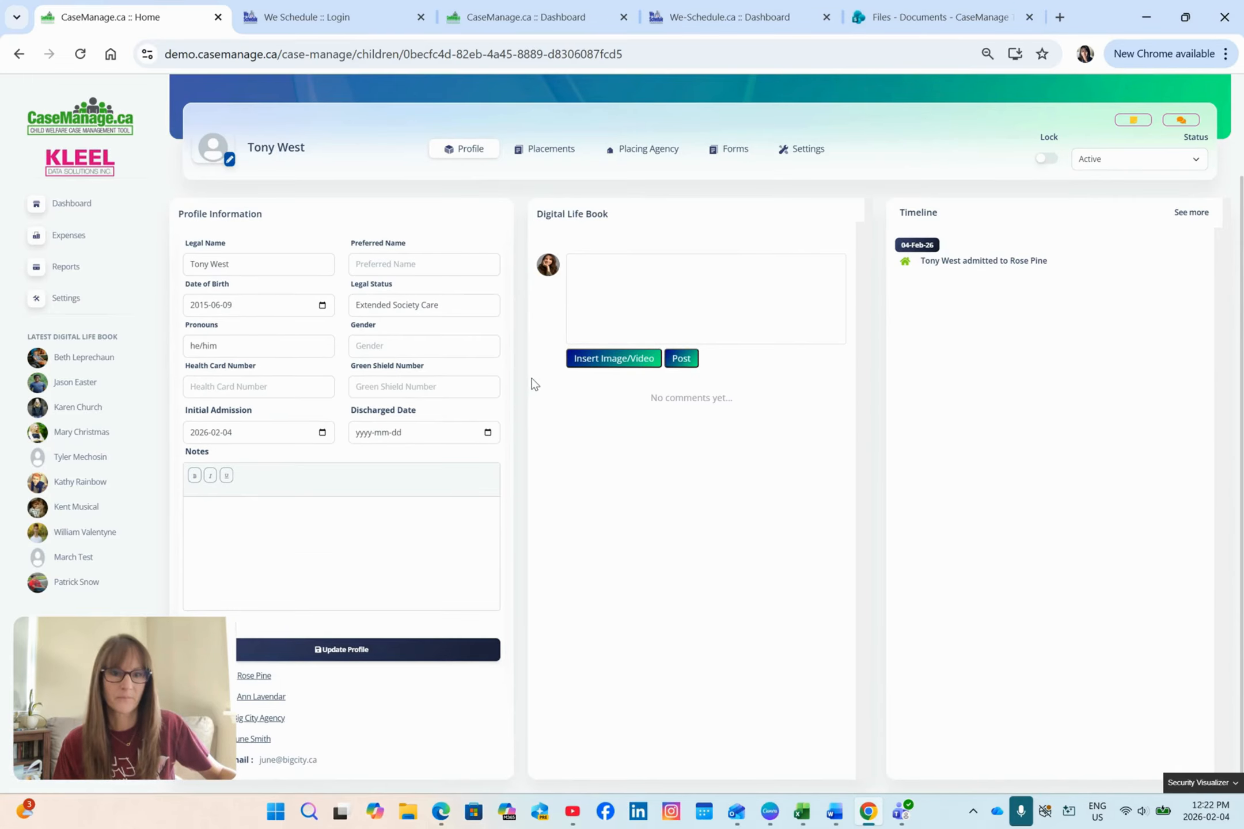
pyautogui.scroll(2, 539, 390)
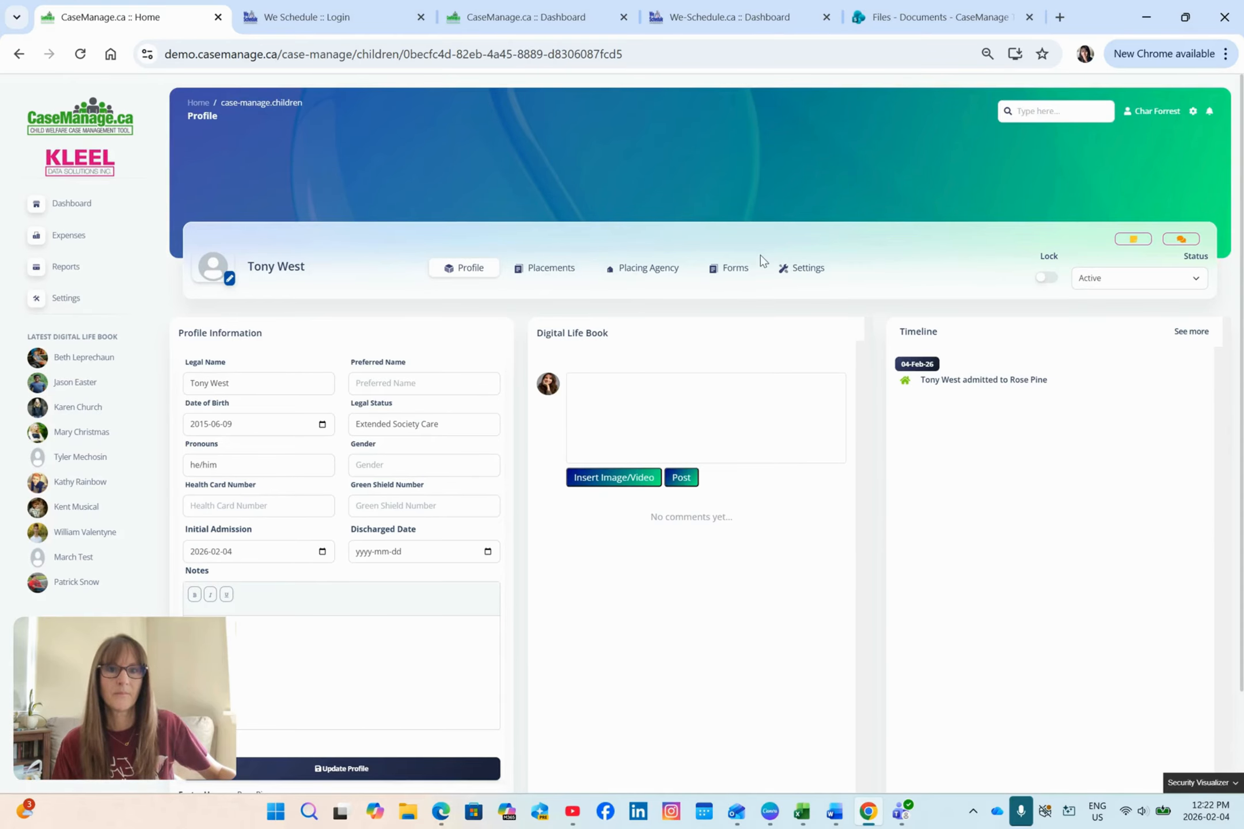
# Step: Enable Has Medication, Has Mechanical Restraints, Has Personal Assistive Device, Has SRA and FNIM Profile in the child's module settings
pyautogui.click(813, 273)
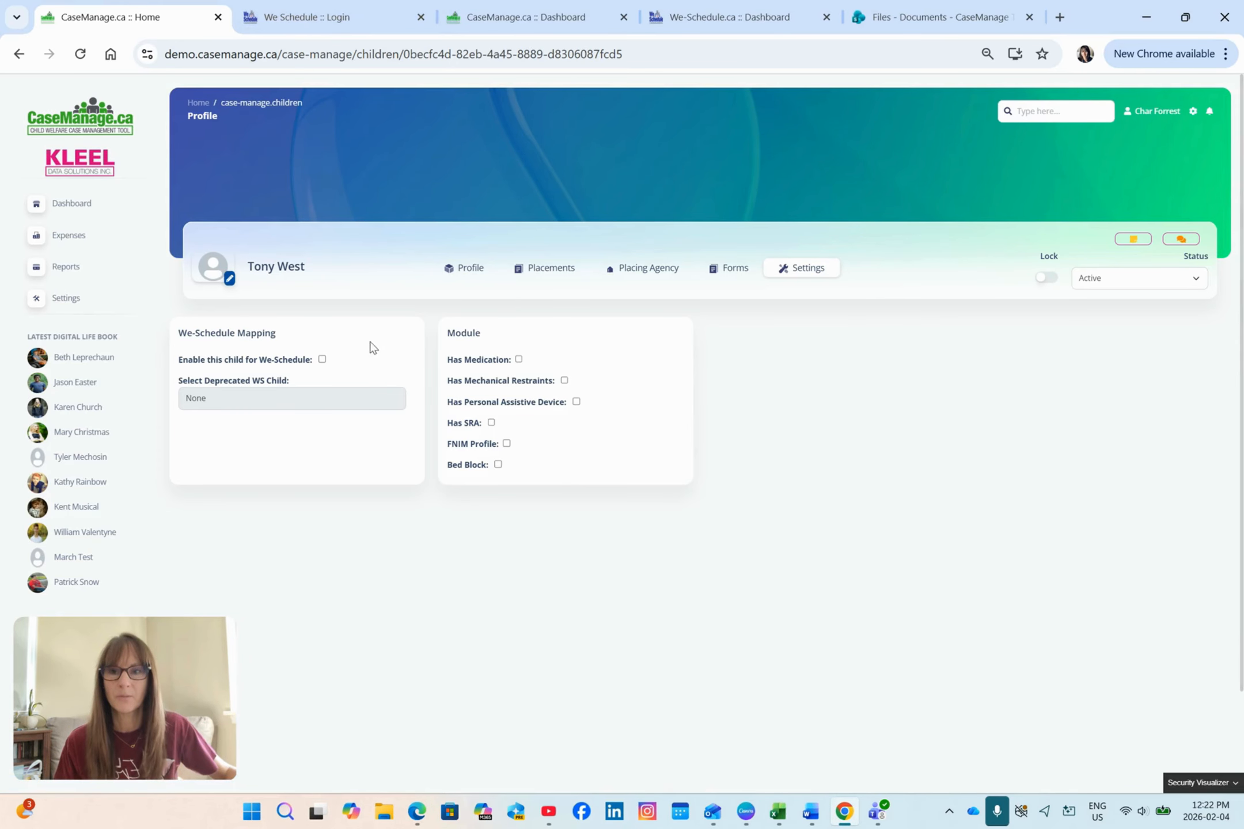
pyautogui.click(518, 360)
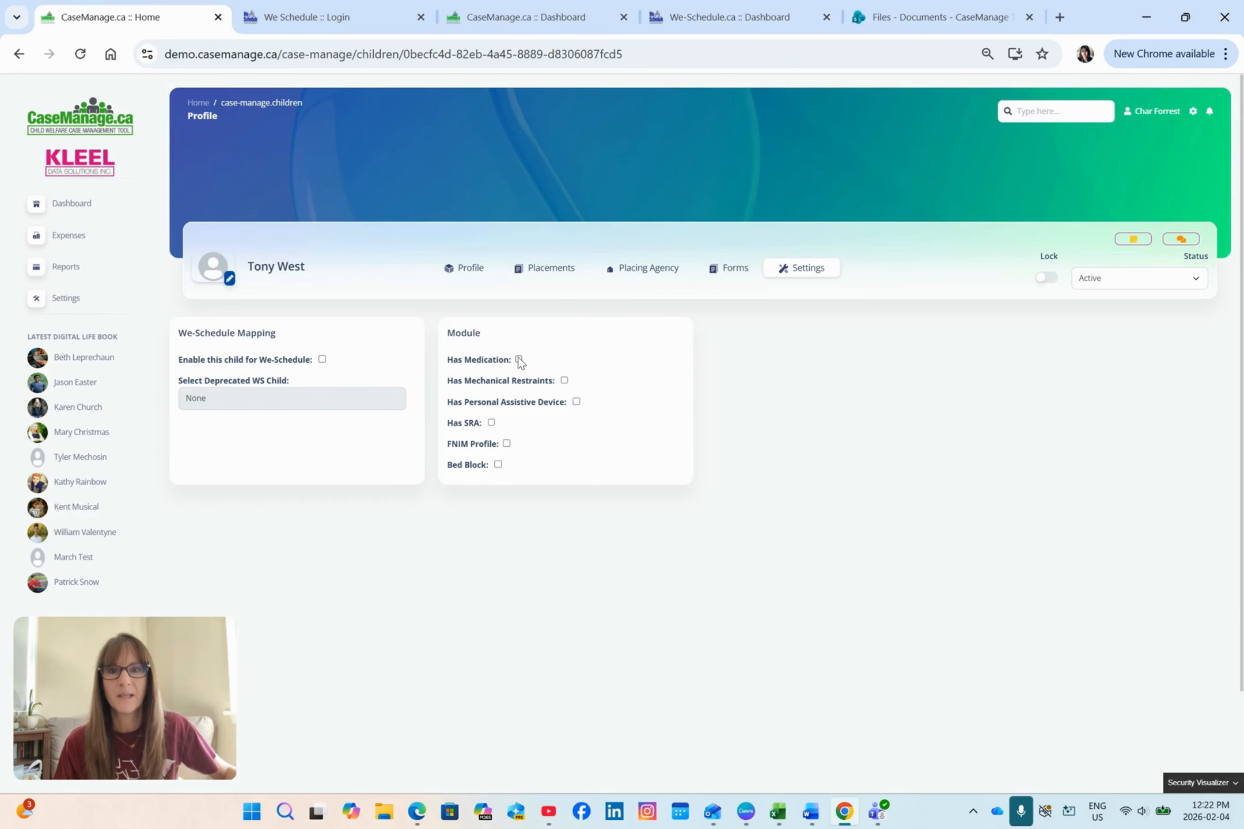
pyautogui.click(562, 381)
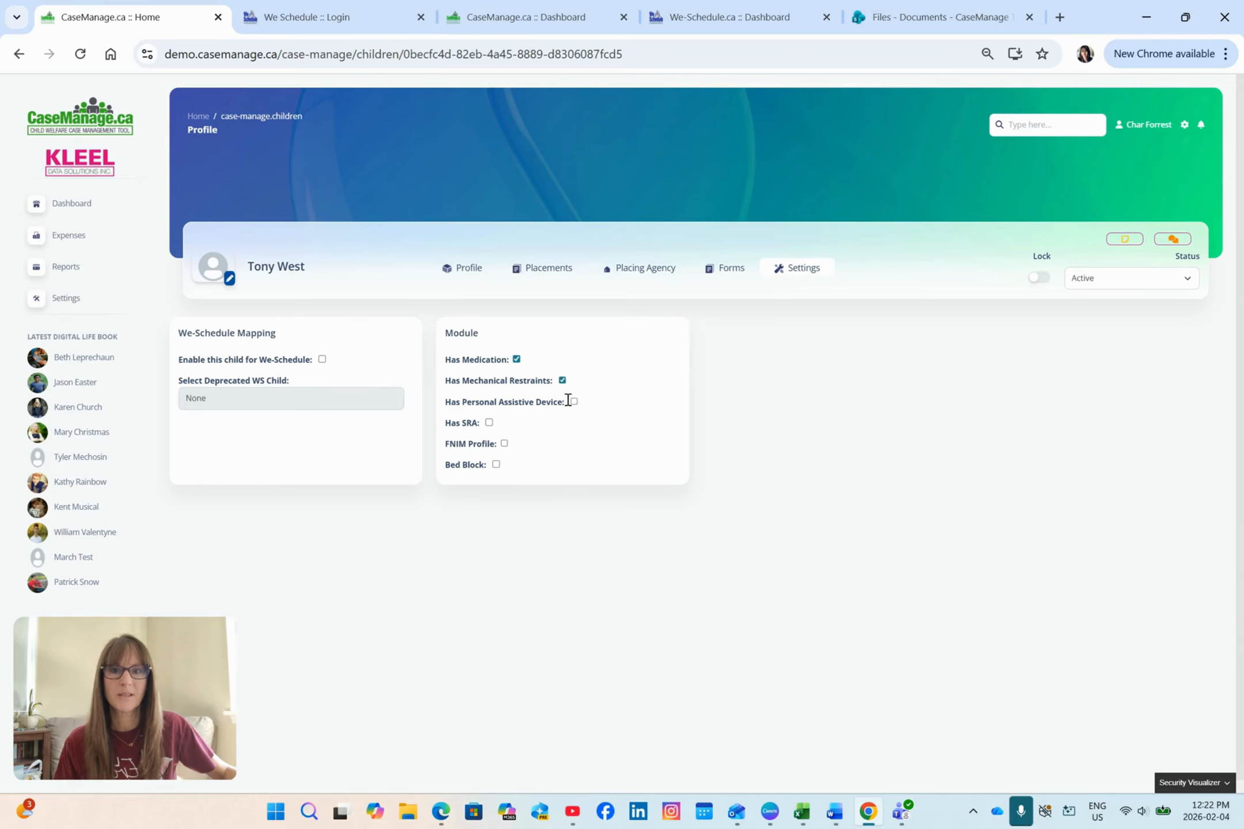
pyautogui.click(504, 444)
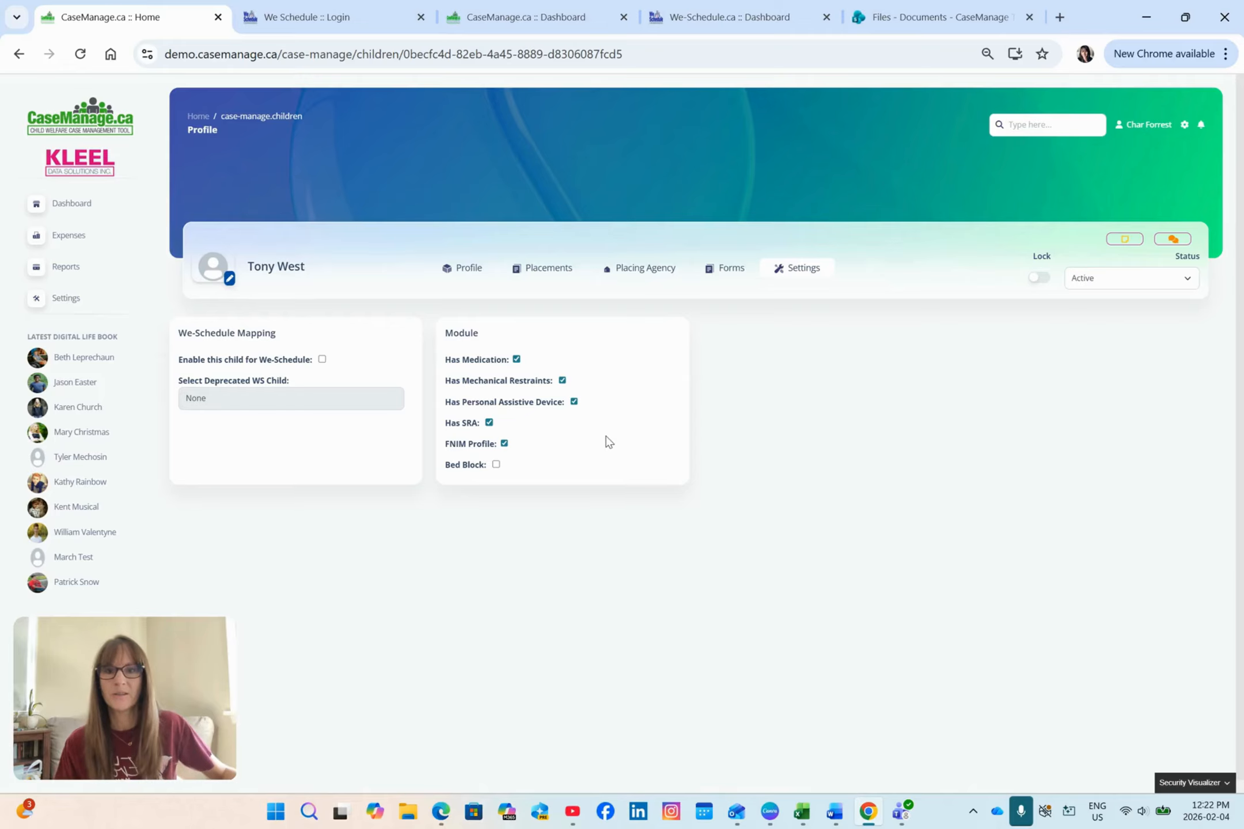
# Step: Examine the child's available forms and the additional contact and community fields in the profile information
pyautogui.click(723, 270)
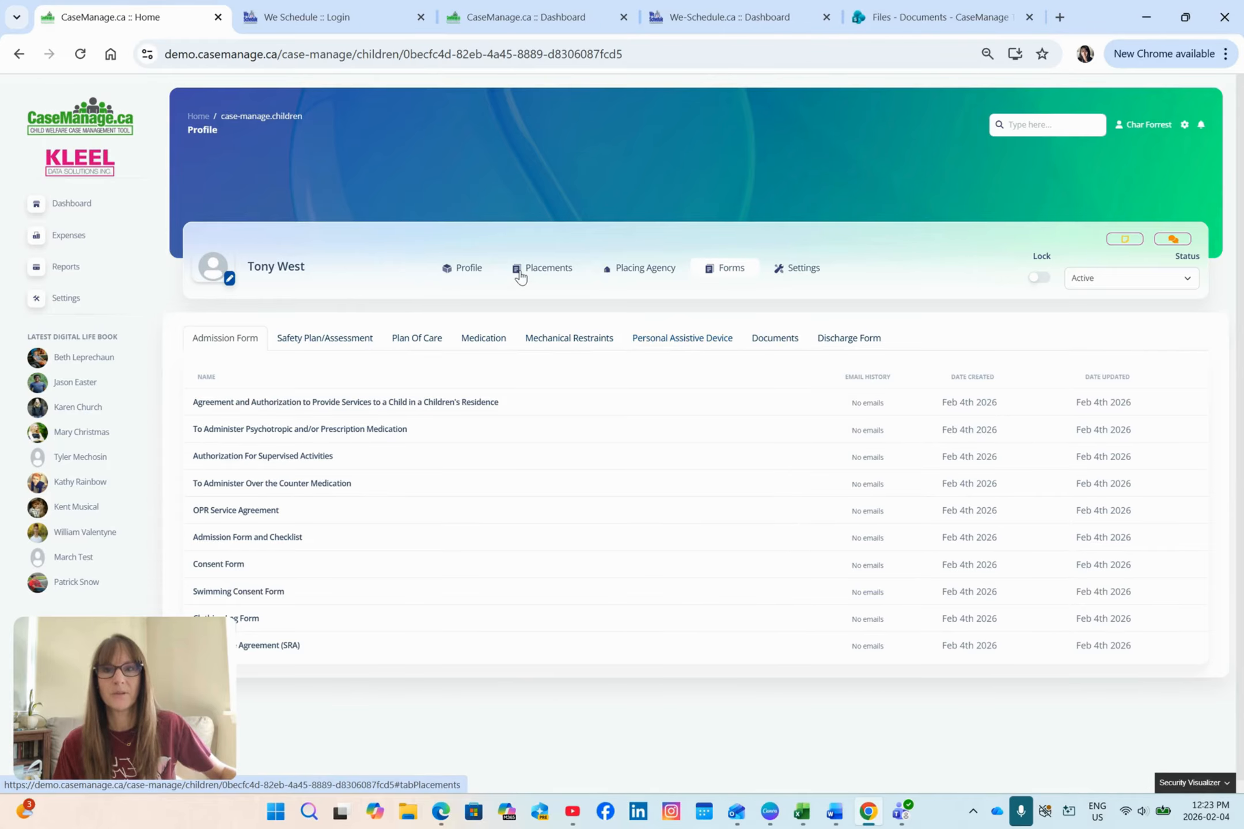
pyautogui.click(470, 267)
pyautogui.scroll(-3, 397, 522)
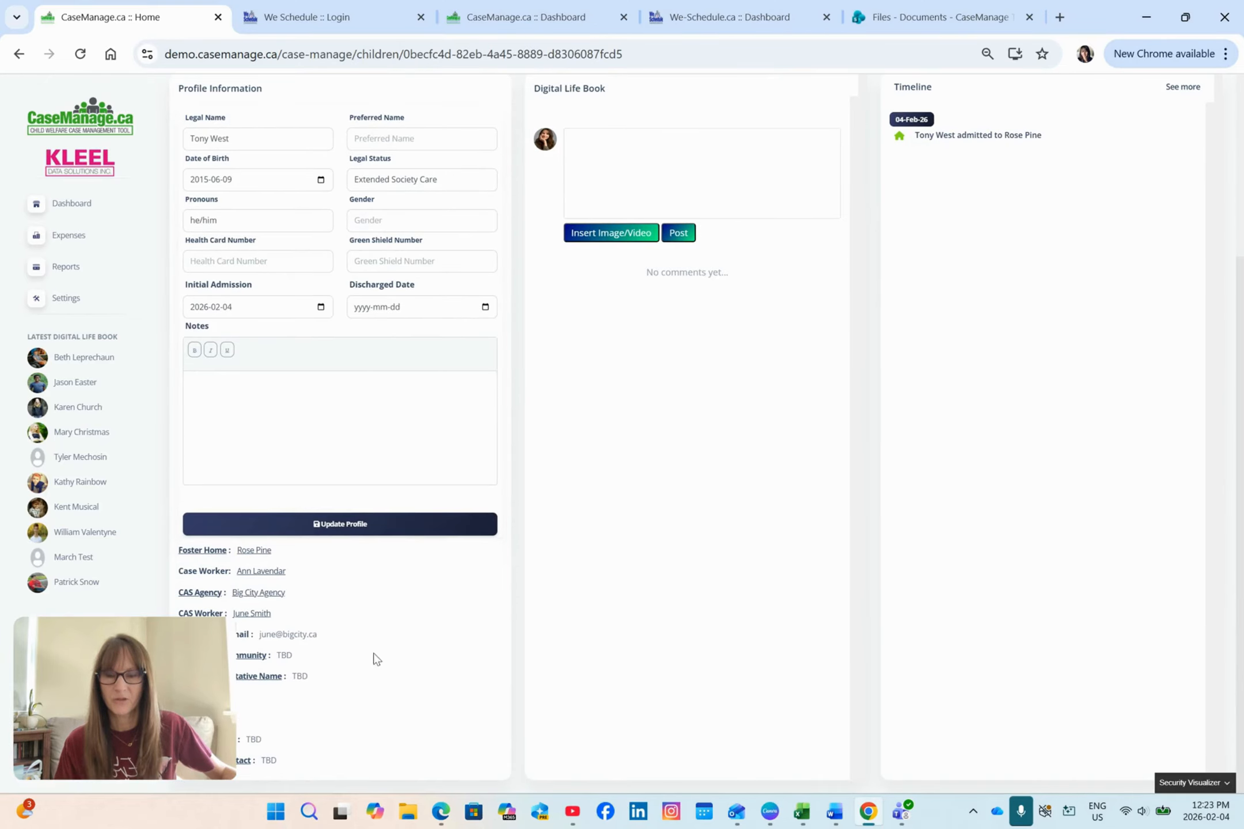
pyautogui.scroll(3, 628, 490)
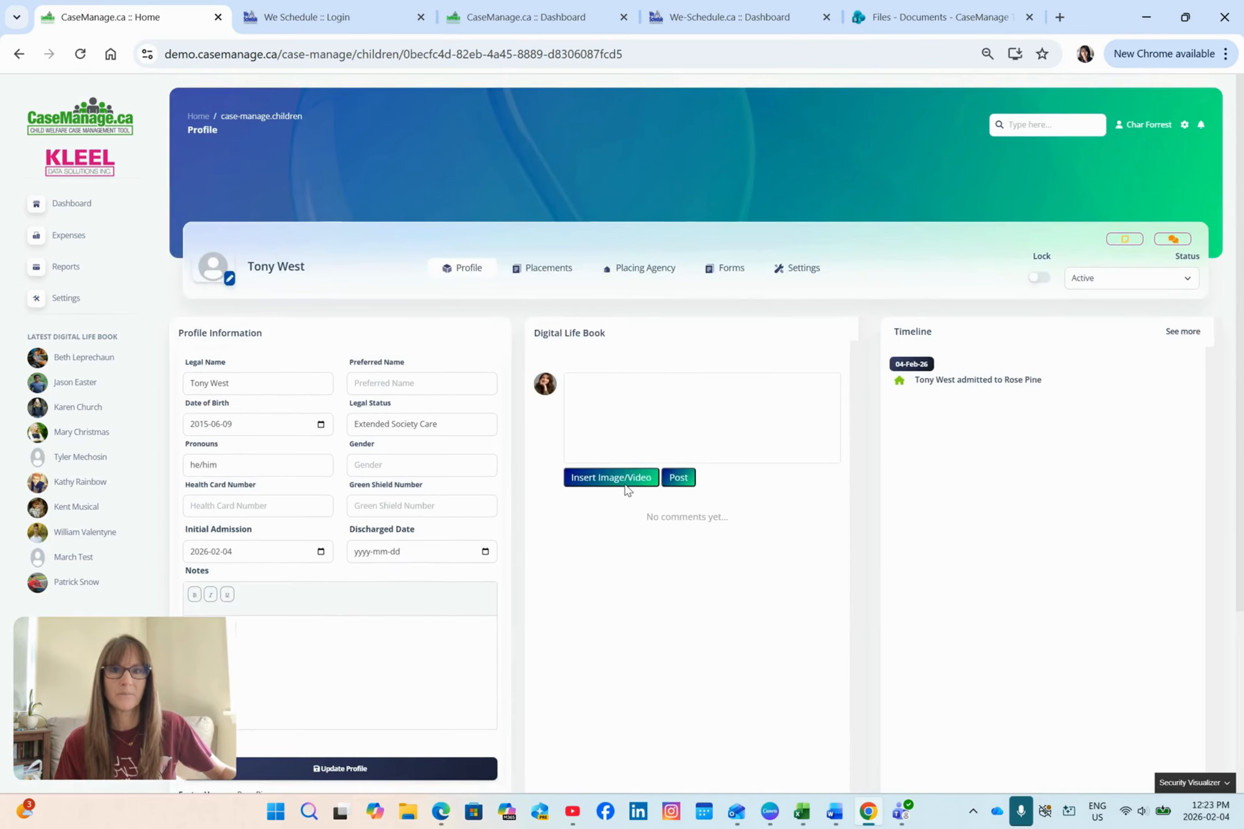